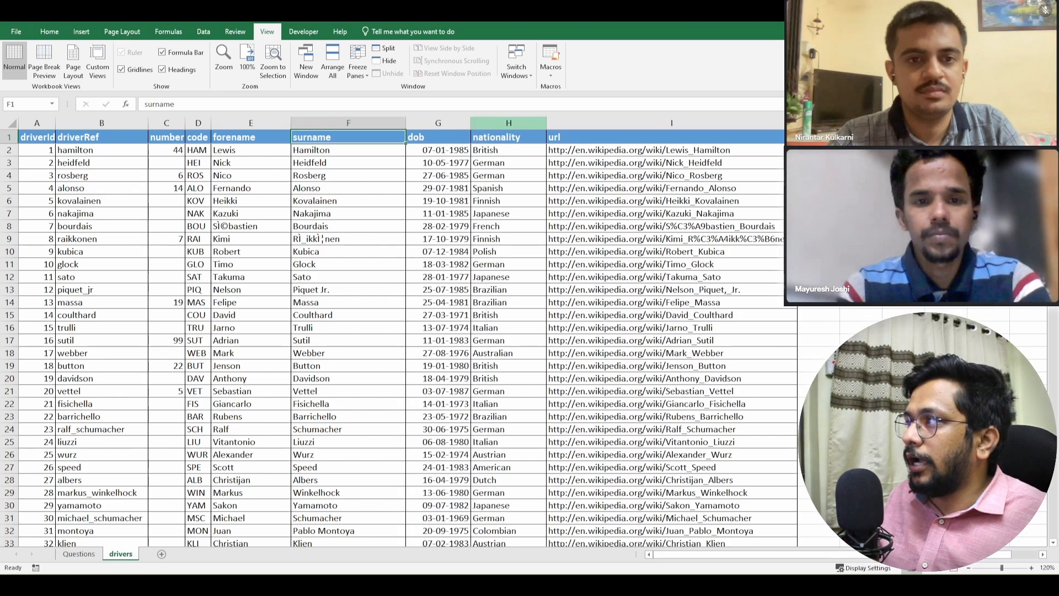
- Review the remaining driver column headers through url and the first question on the Questions sheet
key("Right")
key("Right")
key("Right")
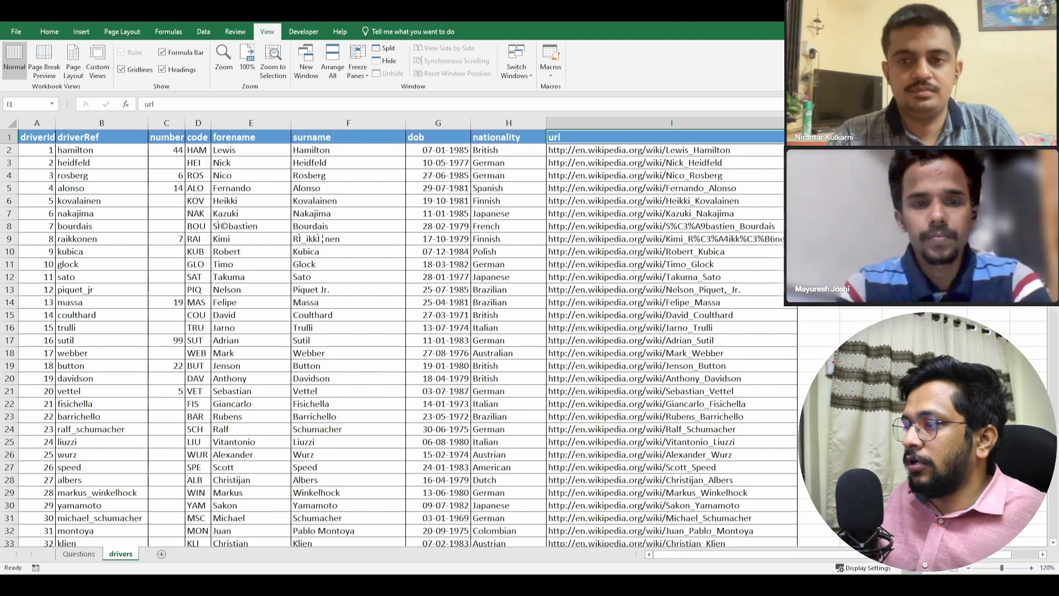
key("ctrl+Page_Up")
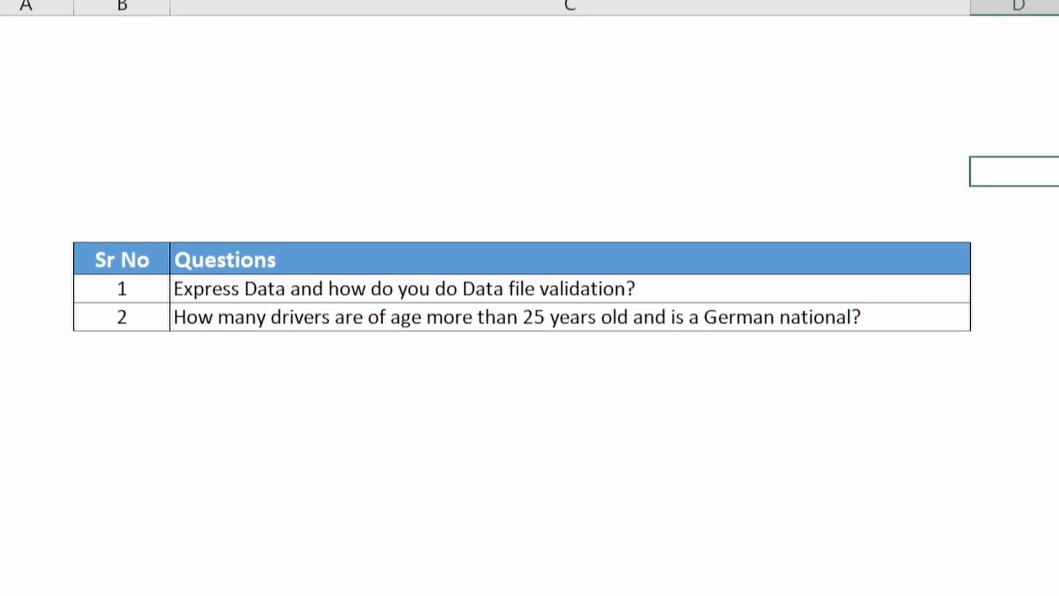
left_click(581, 289)
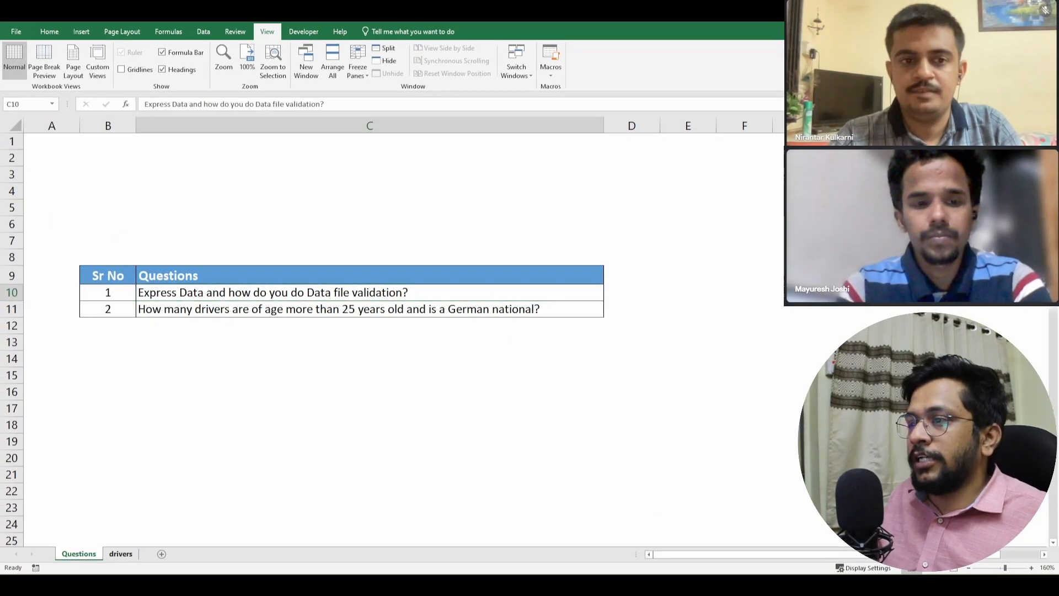
key("ctrl+Page_Down")
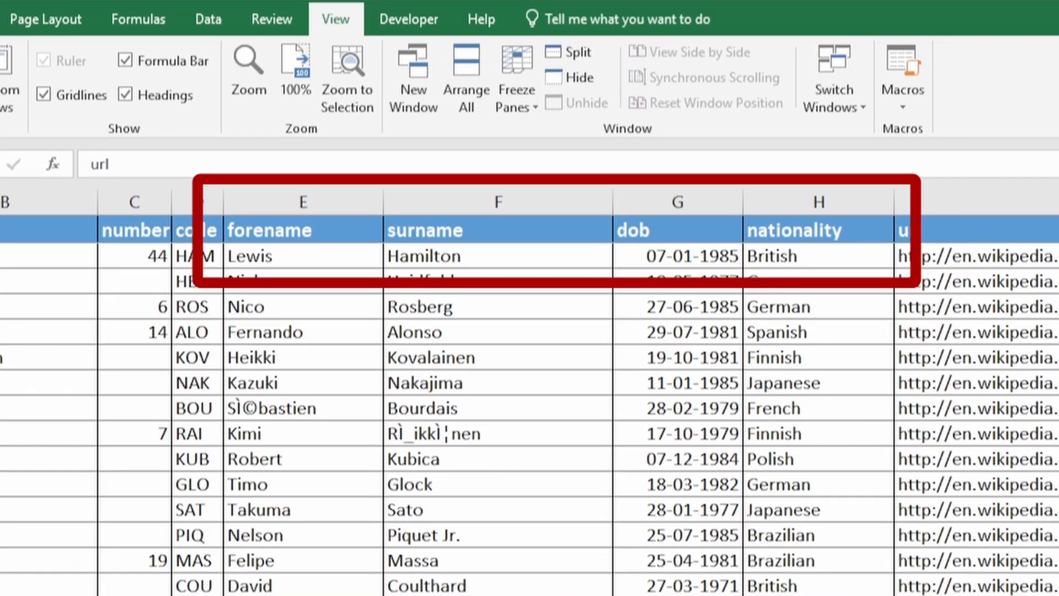
- Examine the forename, surname, dob and nationality columns on the drivers sheet
left_click(498, 202)
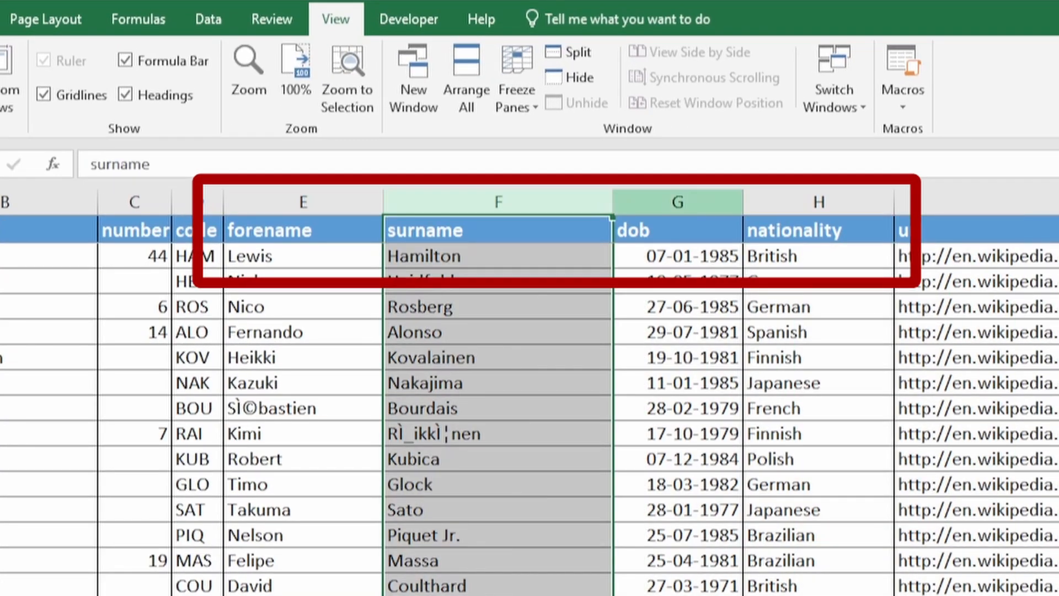
left_click(678, 202)
left_click(819, 202)
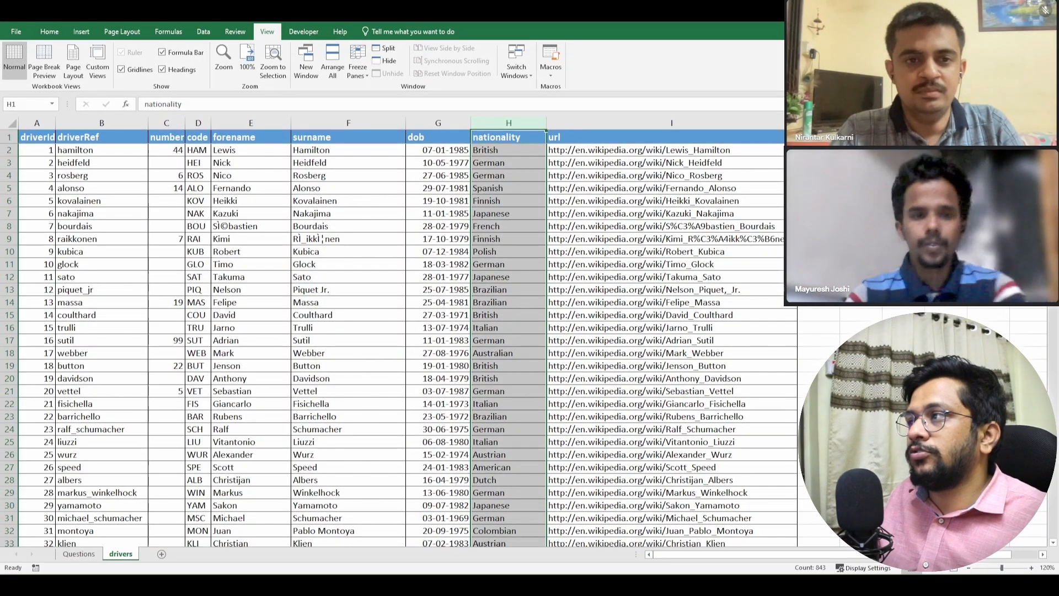
left_click_drag(251, 122, 508, 122)
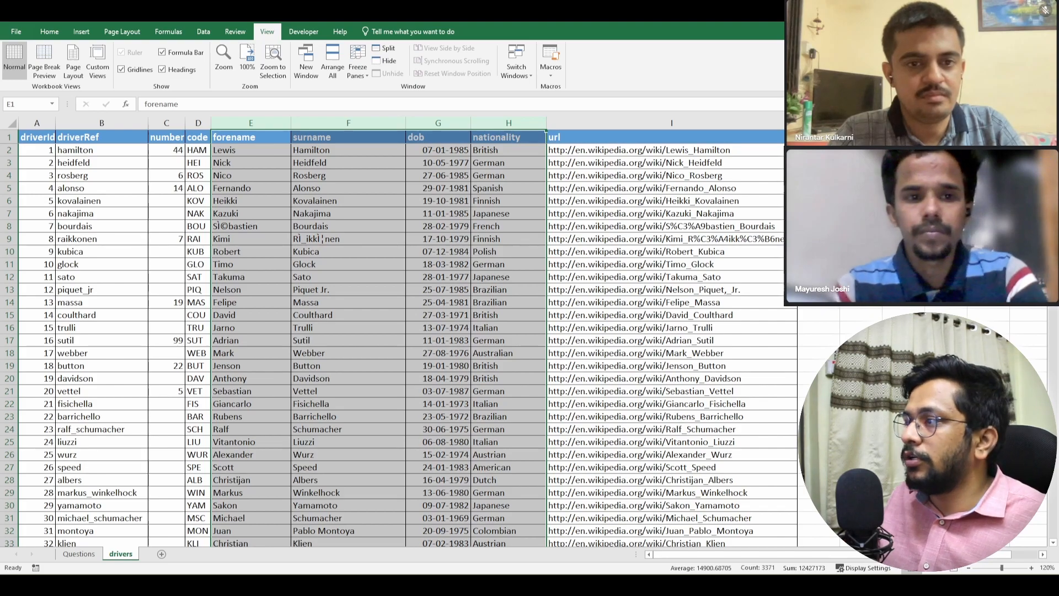
left_click(251, 277)
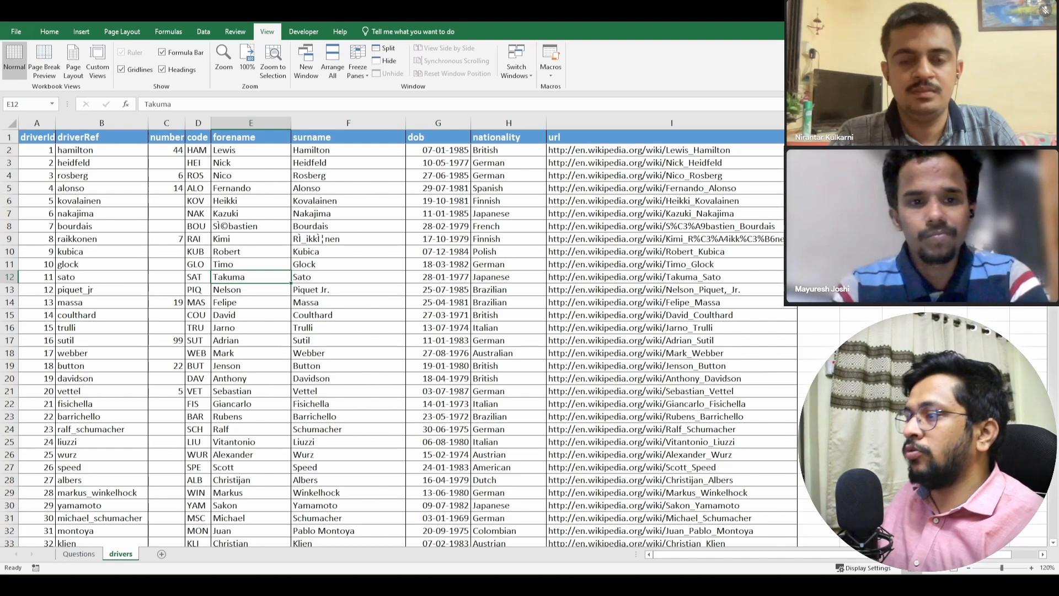
- Review the second question, about German drivers older than 25, and return to the drivers sheet
left_click(79, 553)
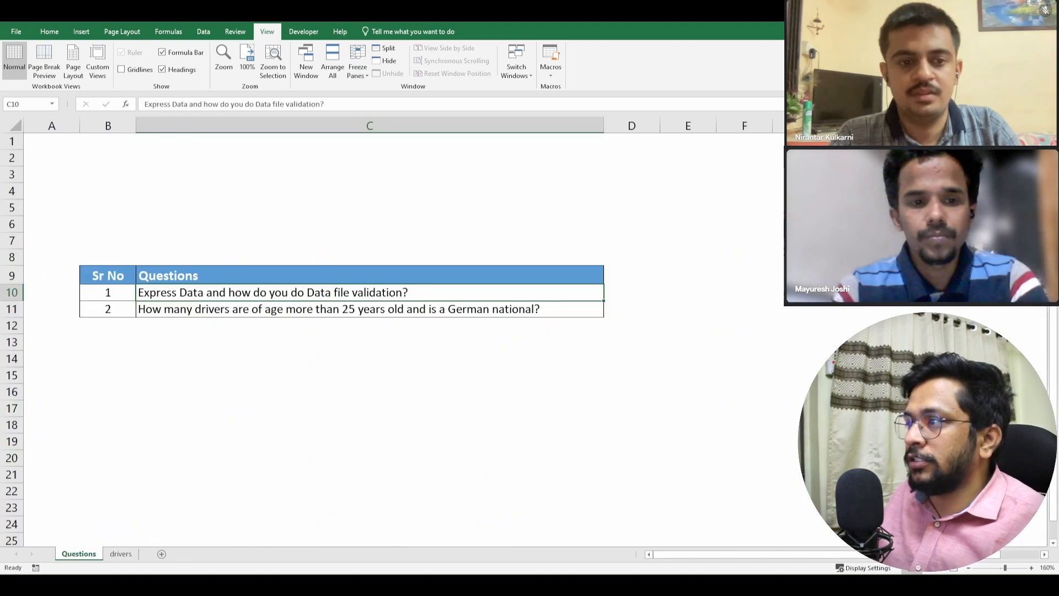
left_click(370, 309)
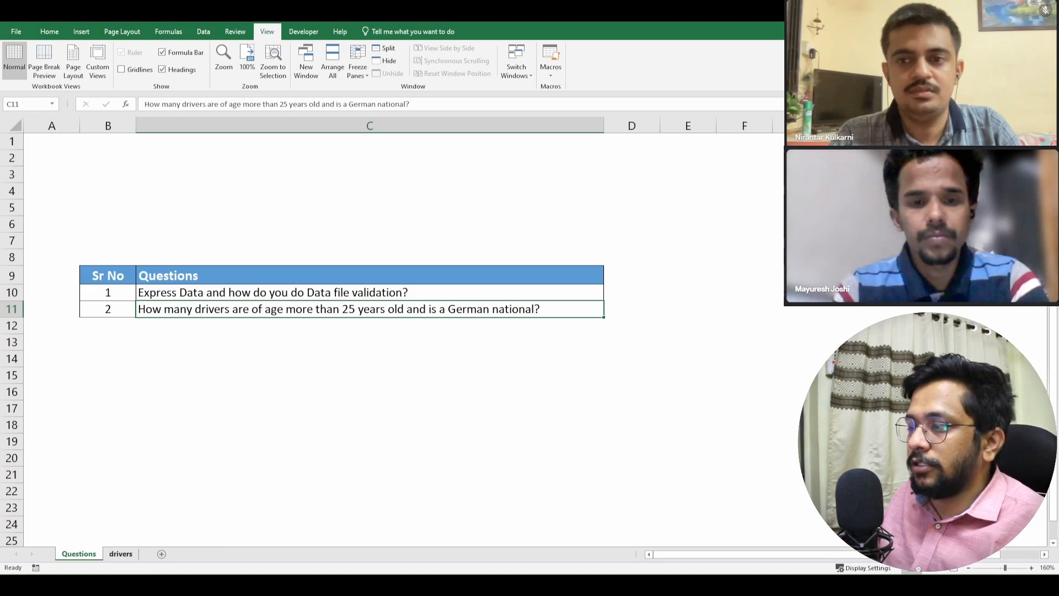
left_click(120, 554)
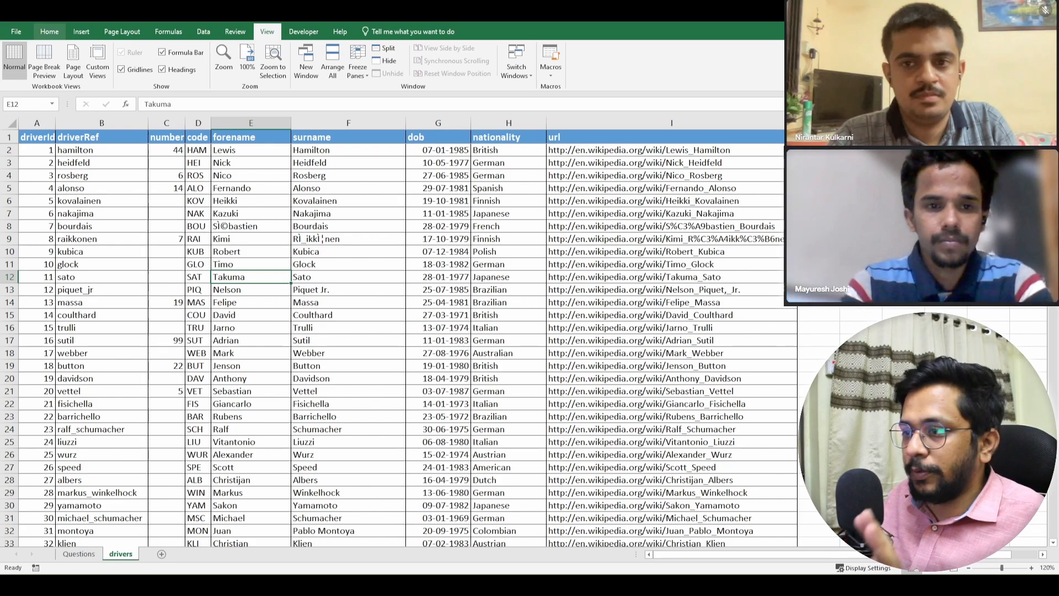
- Copy the forename, surname, dob and nationality headers into row 3, starting at cell K3
left_click(49, 32)
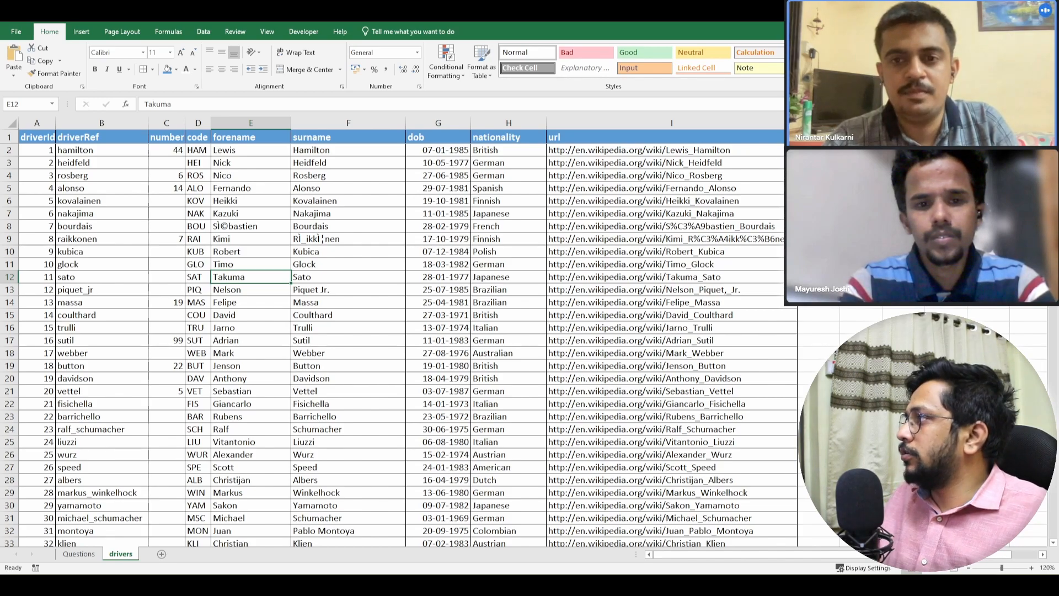
left_click(861, 163)
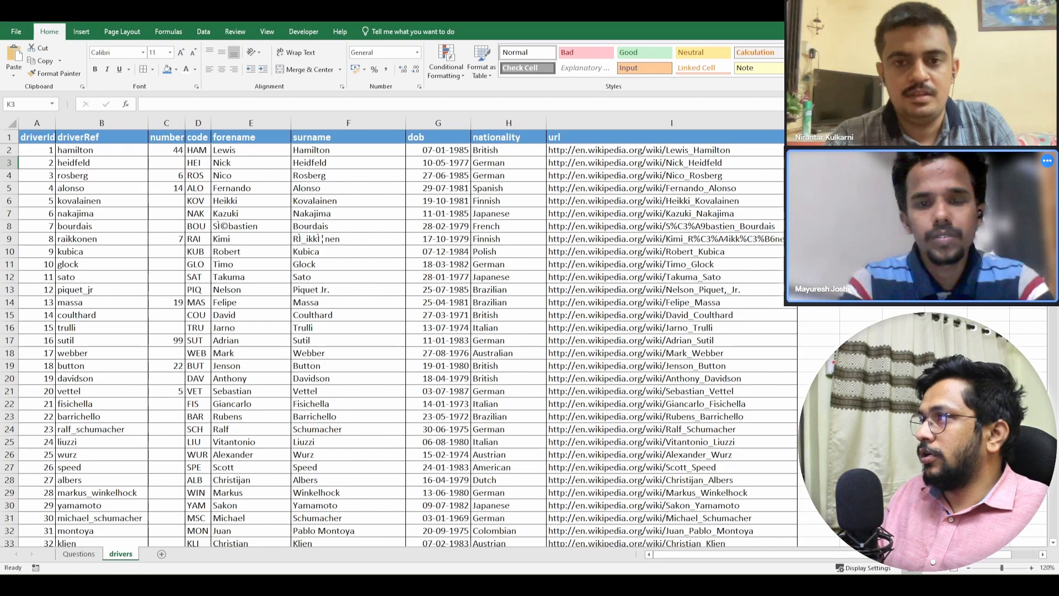
left_click(251, 137)
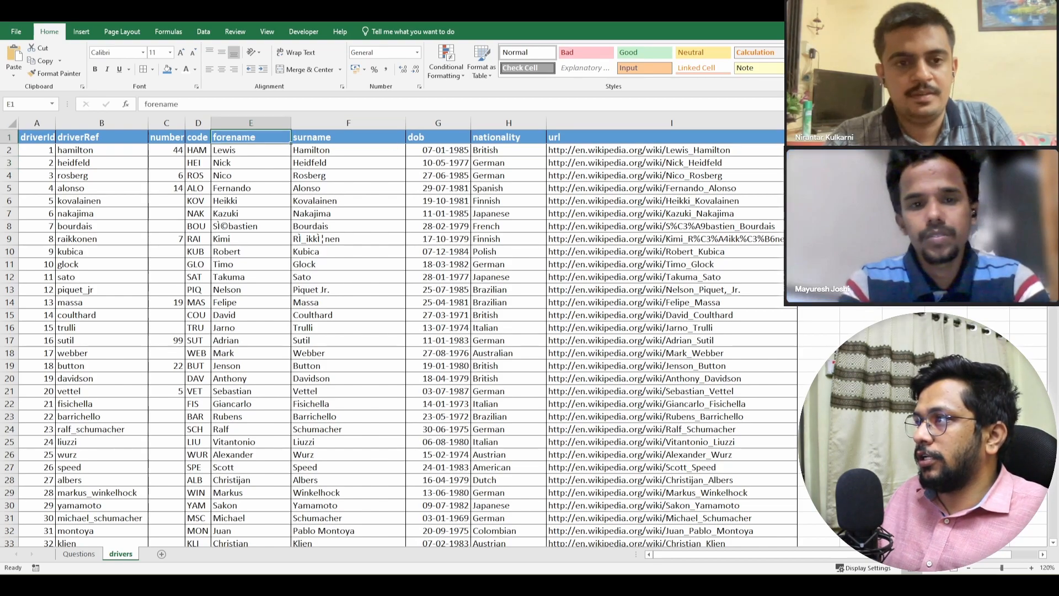
key("shift+Right")
key("shift+Right")
key("shift+Right")
key("ctrl+c")
left_click(860, 162)
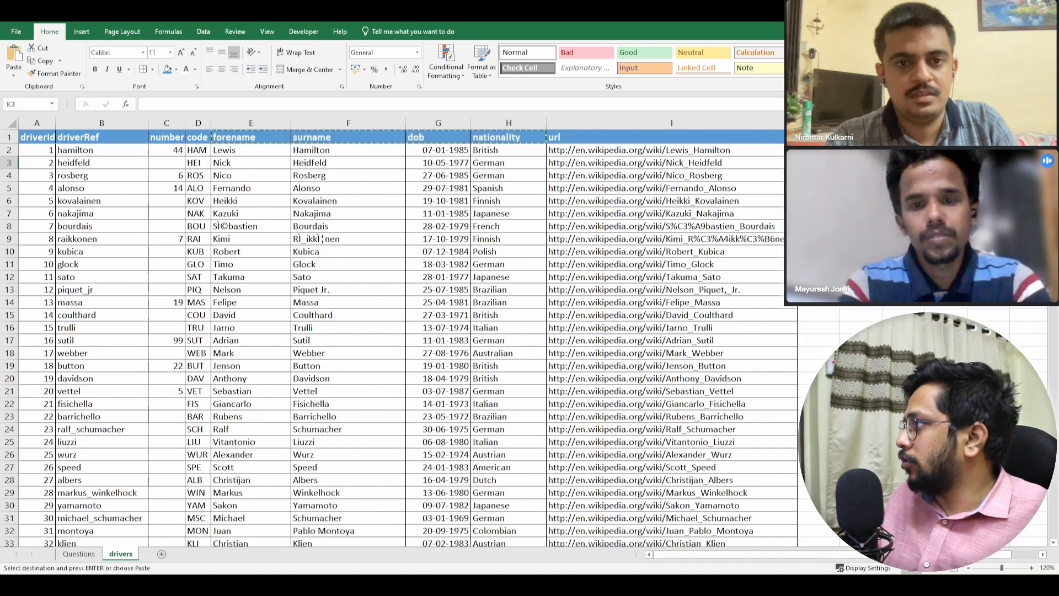
key("ctrl+v")
key("Down")
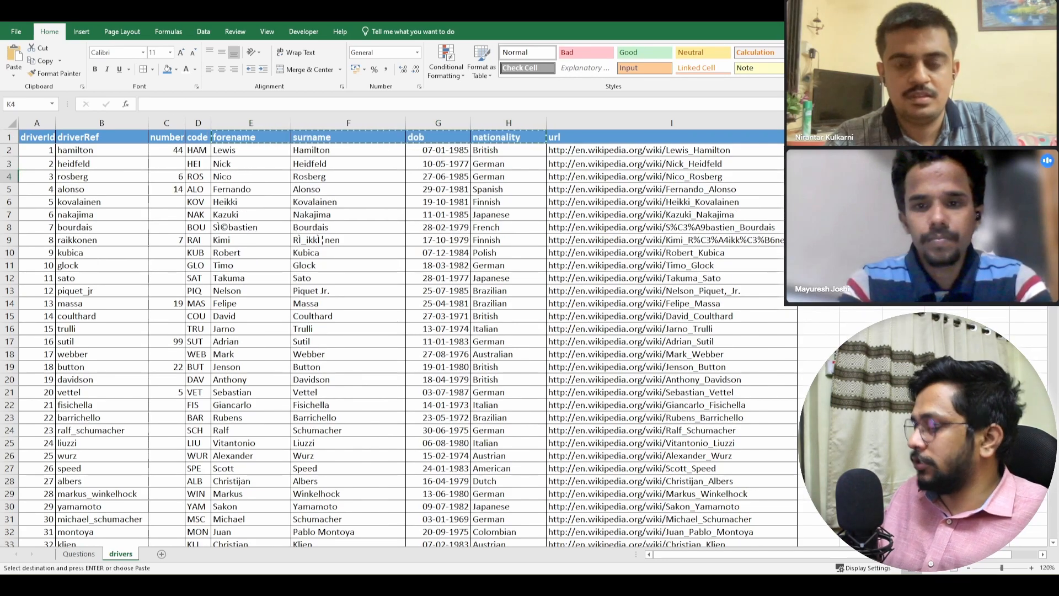
- Enter a COUNT formula over E2:E843 in K4, beneath the copied forename header
type("=count")
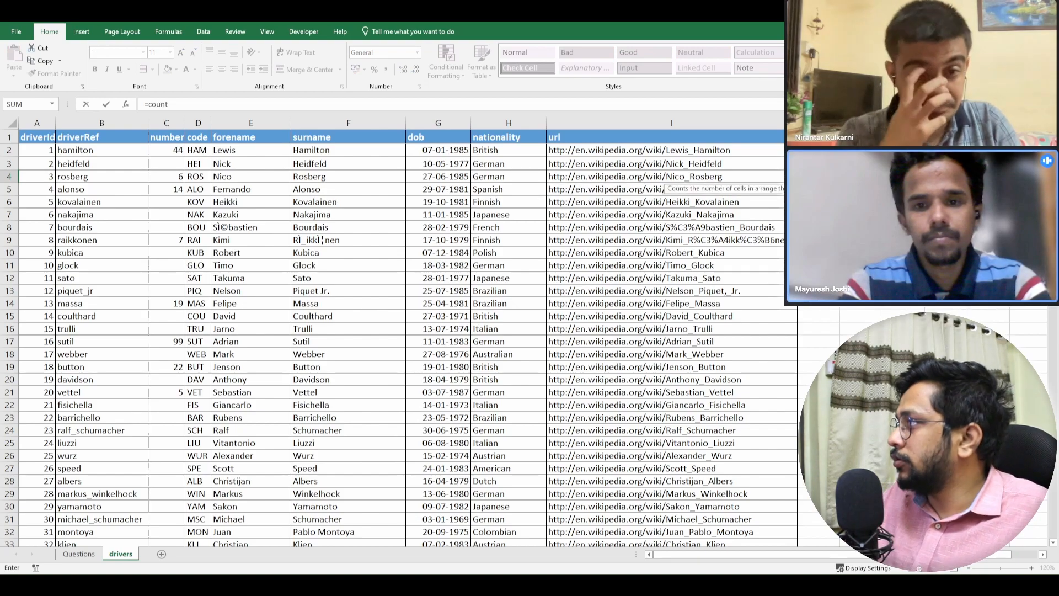
key("Tab")
key("Left")
key("Left")
key("Left")
key("Left")
key("Left")
key("Left")
key("Left")
key("Up")
key("Up")
key("Right")
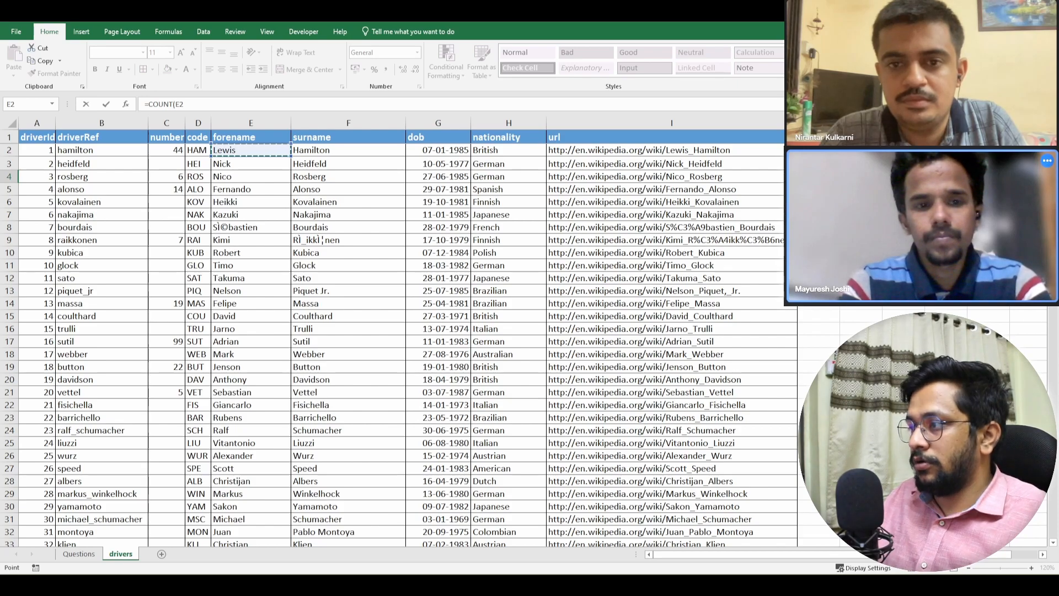
key("ctrl+shift+Down")
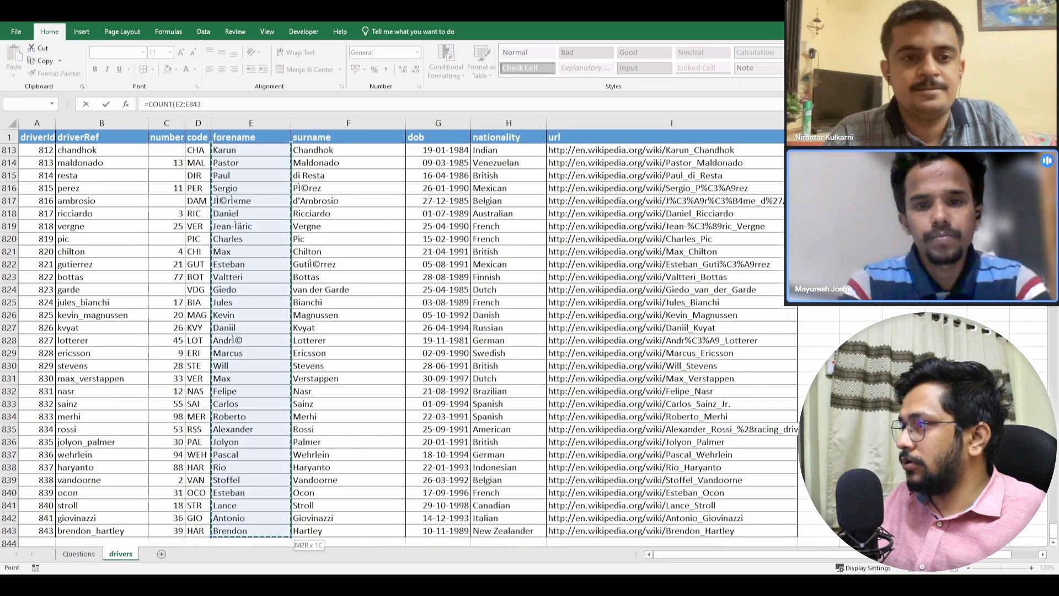
key("Escape")
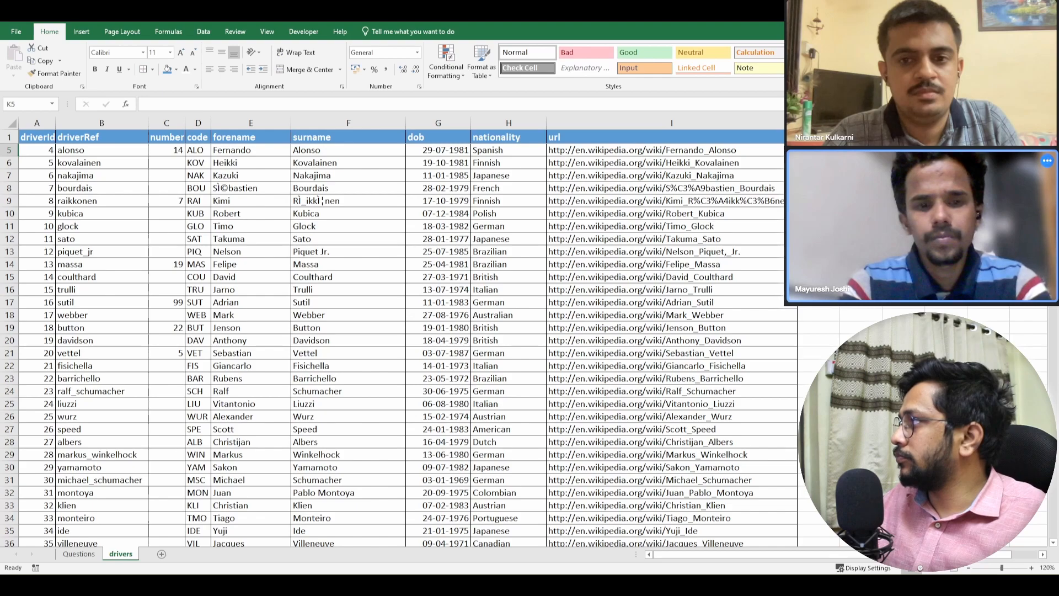
key("Down")
key("Down")
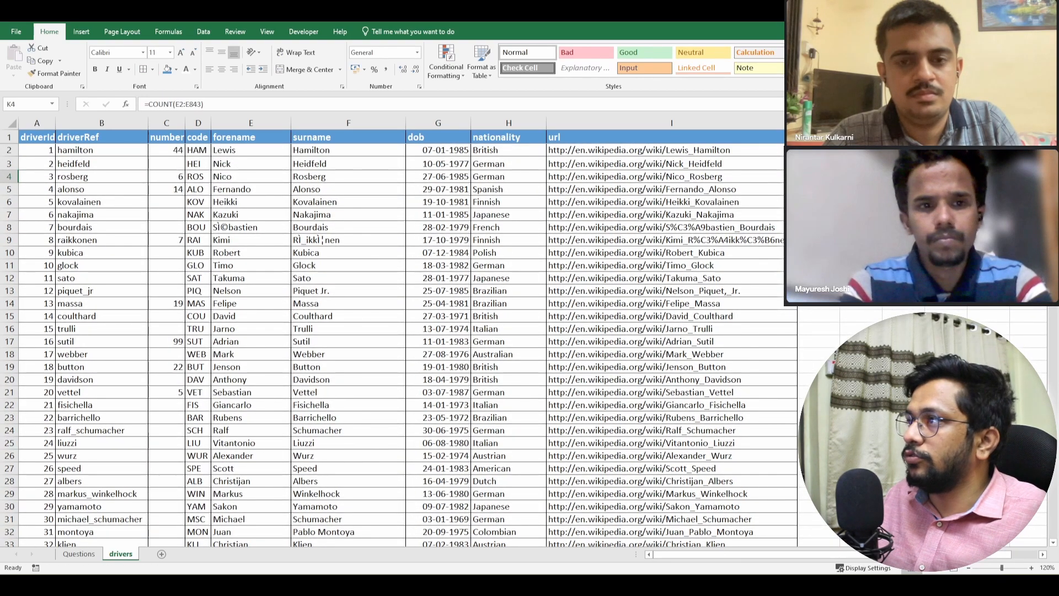
- Change the formula in K4 to COUNTA, keeping the range E2:E843
left_click(171, 104)
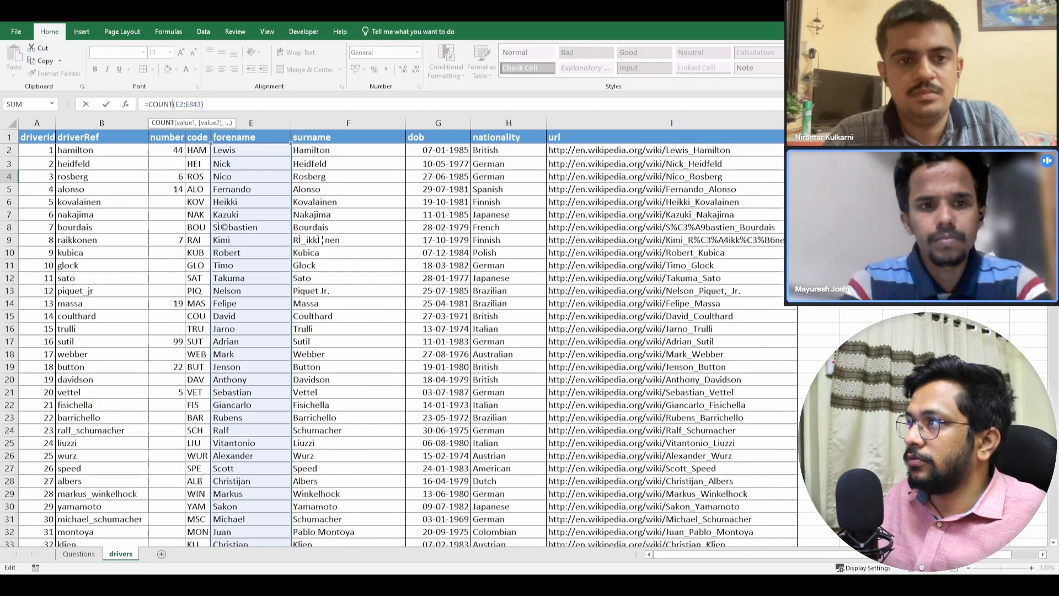
type("A")
key("Return")
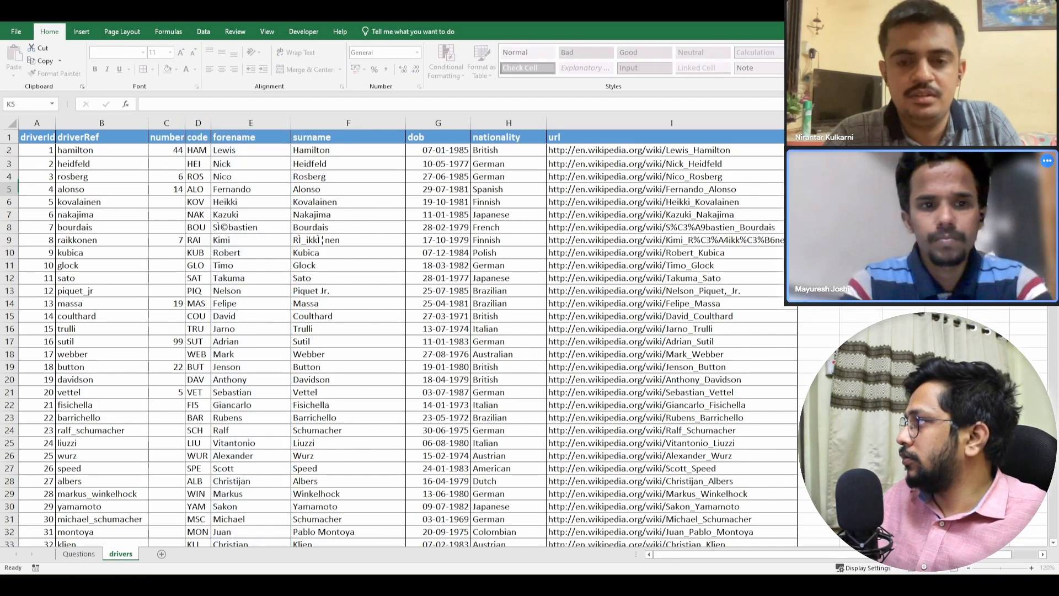
key("Up")
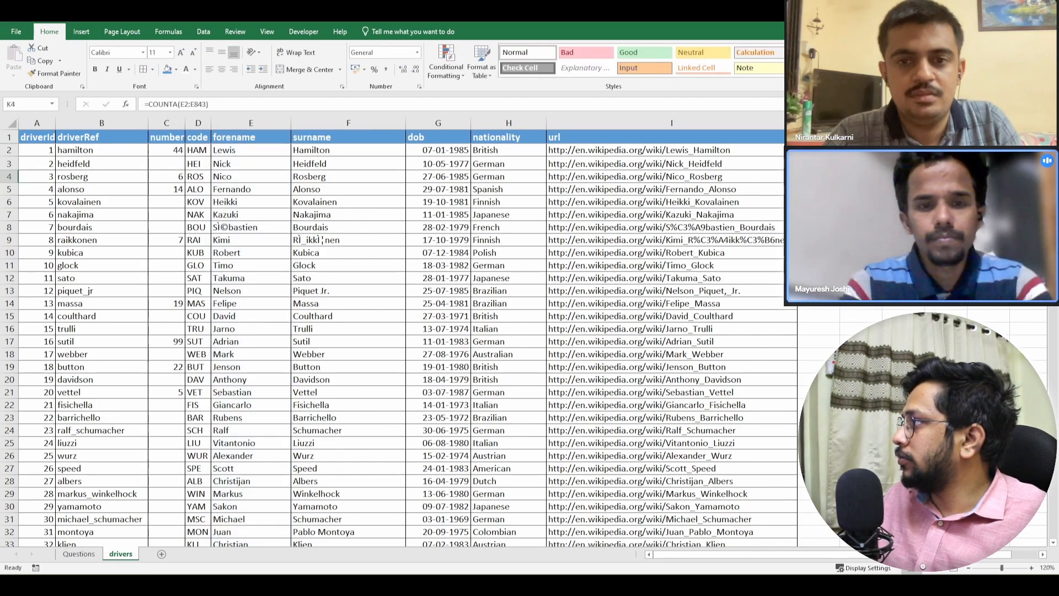
- Copy the COUNTA formula from K4 across beneath the surname, dob and nationality headers
key("ctrl+c")
key("Right")
key("Right")
key("Right")
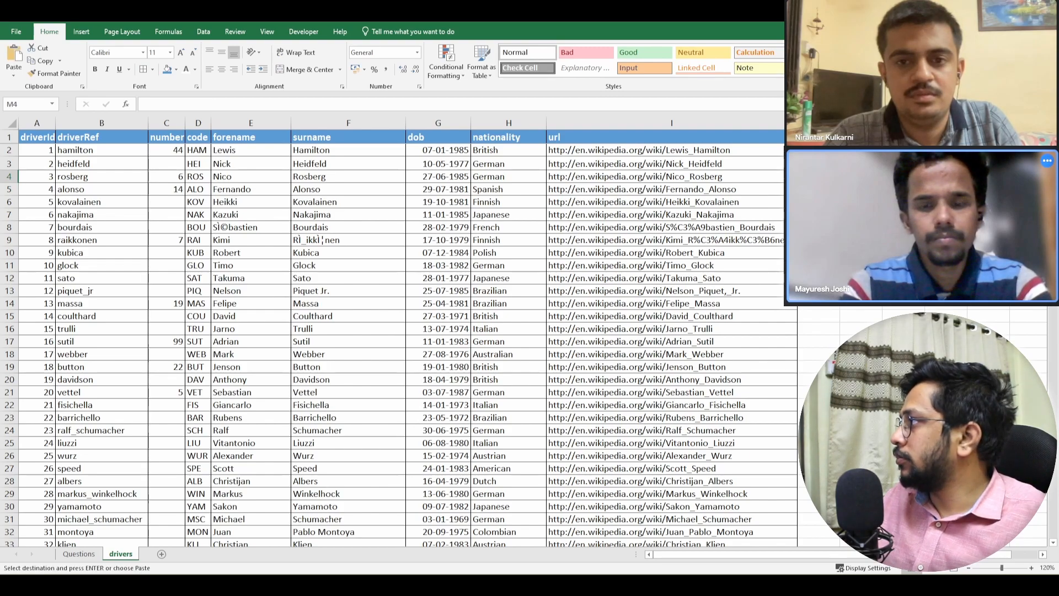
key("ctrl+v")
key("Left")
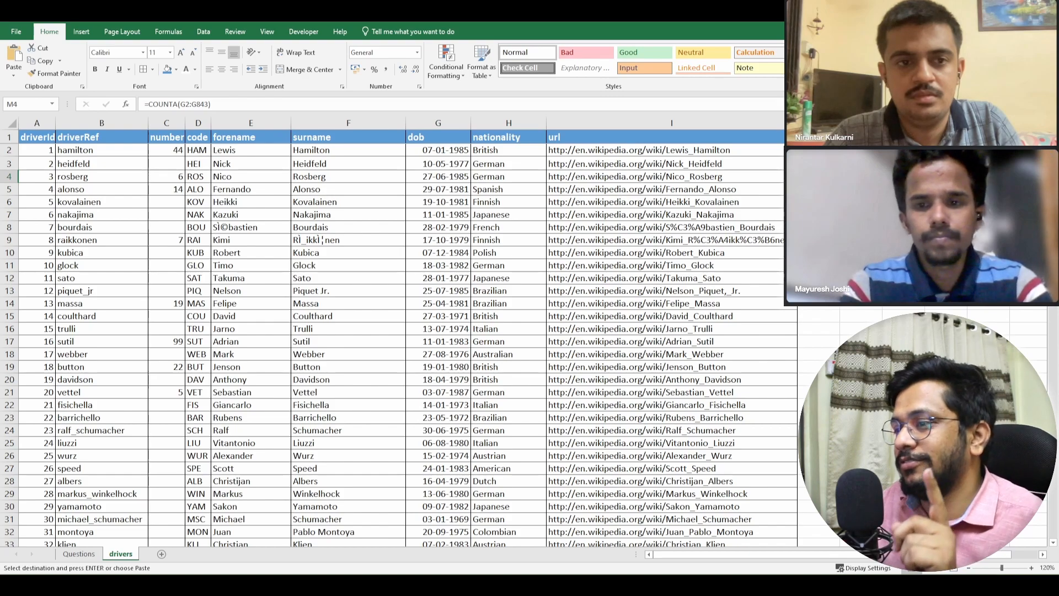
- Locate the first blank cell in the dob column and select that driver's forename through nationality
key("Left")
key("Left")
key("Left")
key("Left")
key("Left")
key("Left")
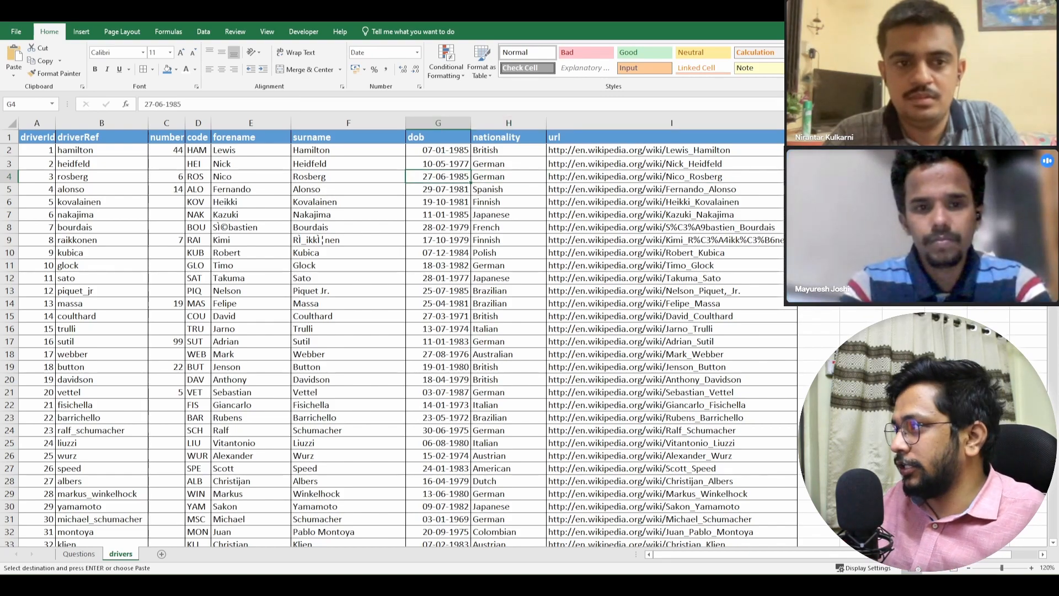
key("ctrl+Down")
key("Down")
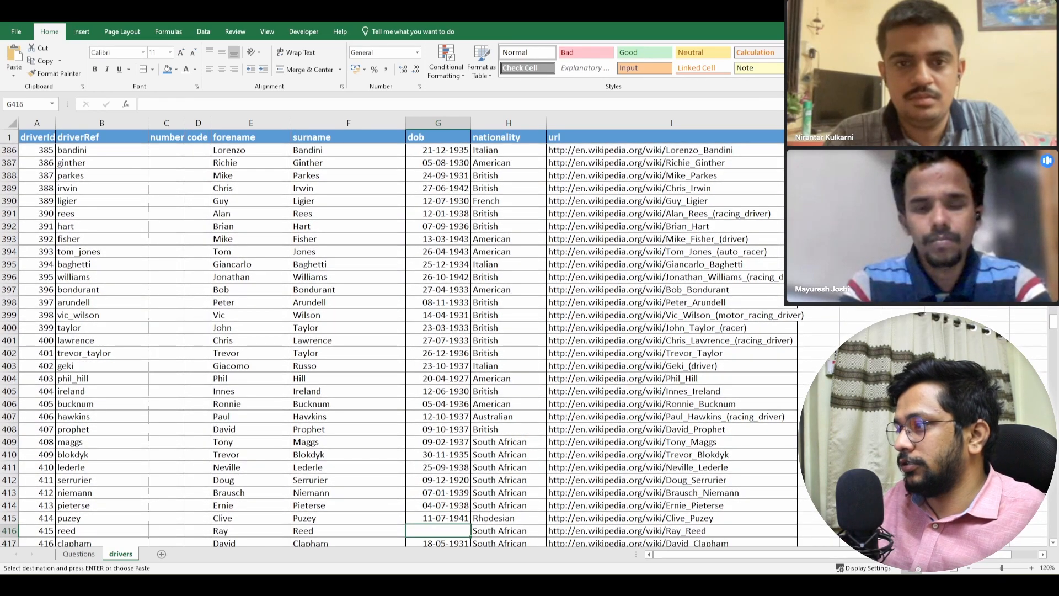
key("Left")
key("Left")
key("shift+Right")
key("shift+Right")
key("shift+Right")
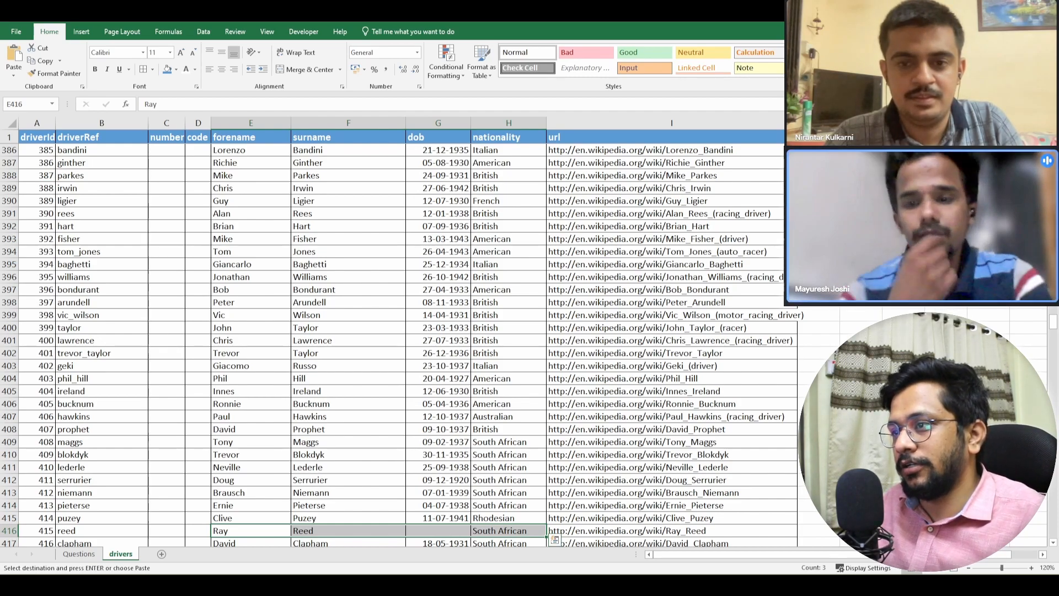
- Return to the summary block and inspect the COUNTA formula in K4
key("ctrl+Up")
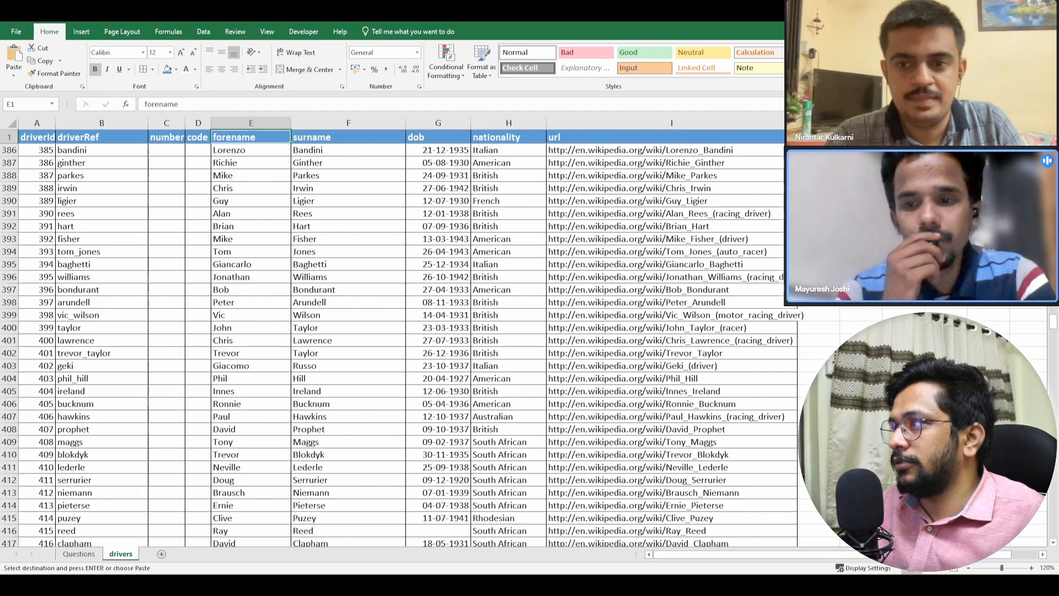
key("Right")
key("Right")
key("Right")
key("Right")
key("Right")
key("Right")
key("Right")
key("Right")
key("Right")
key("Right")
key("Right")
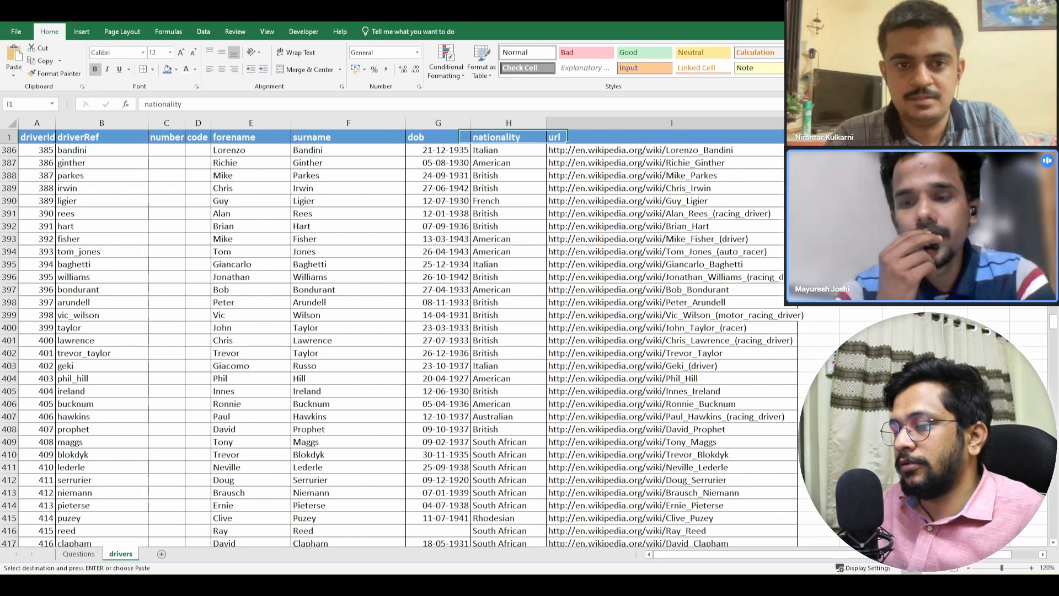
key("Down")
key("Down")
key("Left")
key("Down")
key("Left")
key("Left")
key("Left")
key("Left")
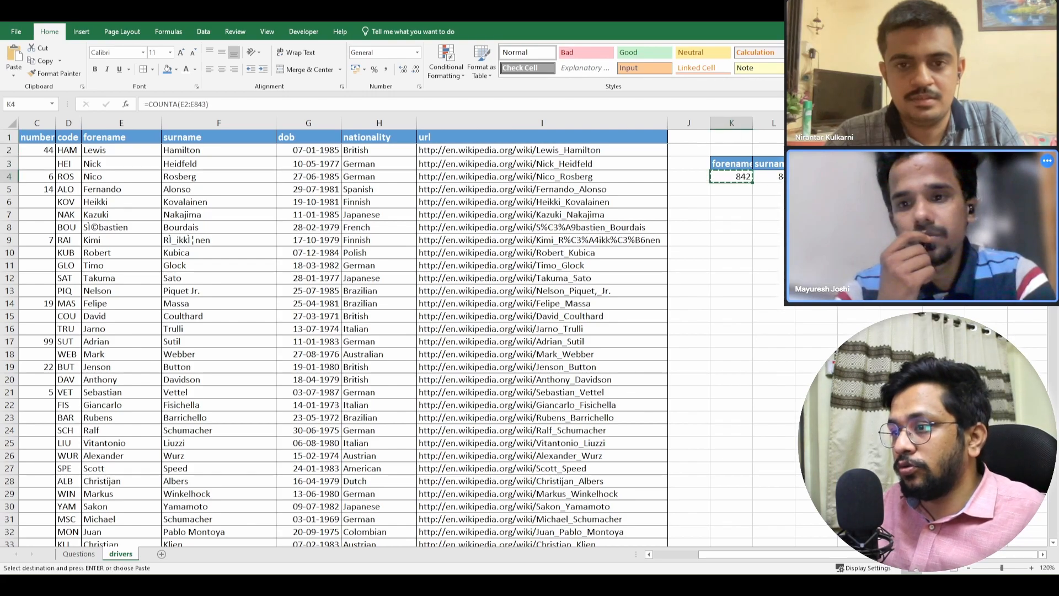
- Clear the pending copy selection and compare the forename count in K4 with the first forename record
key("Right")
key("Down")
key("Escape")
key("Left")
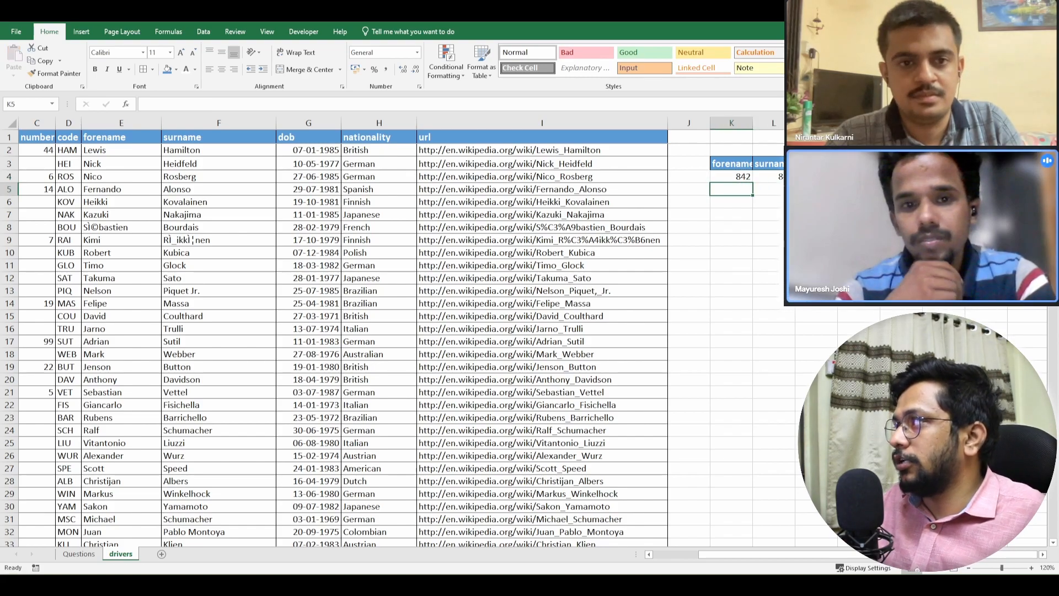
key("Up")
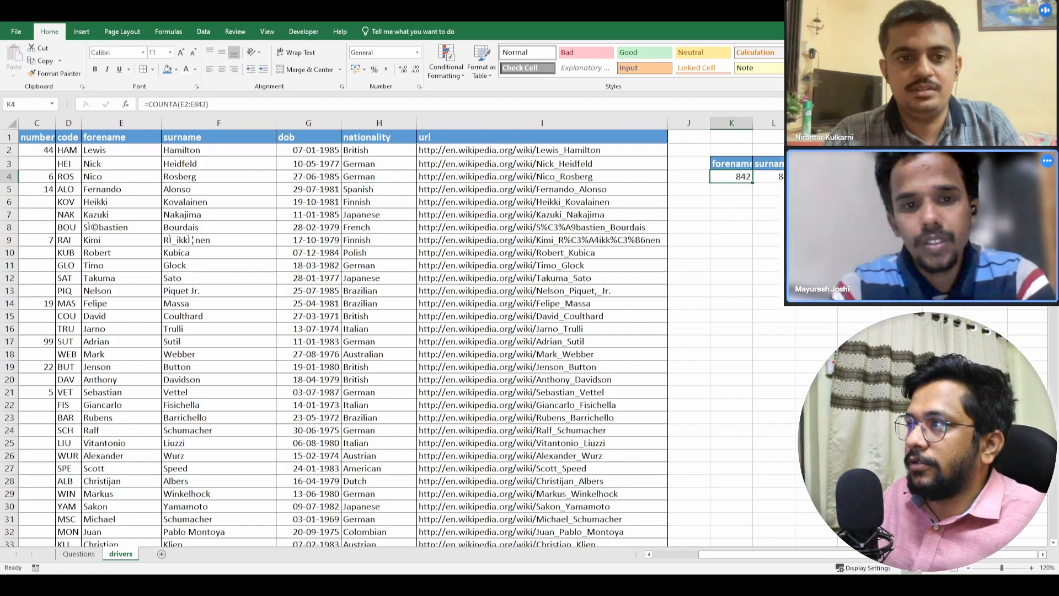
left_click(122, 150)
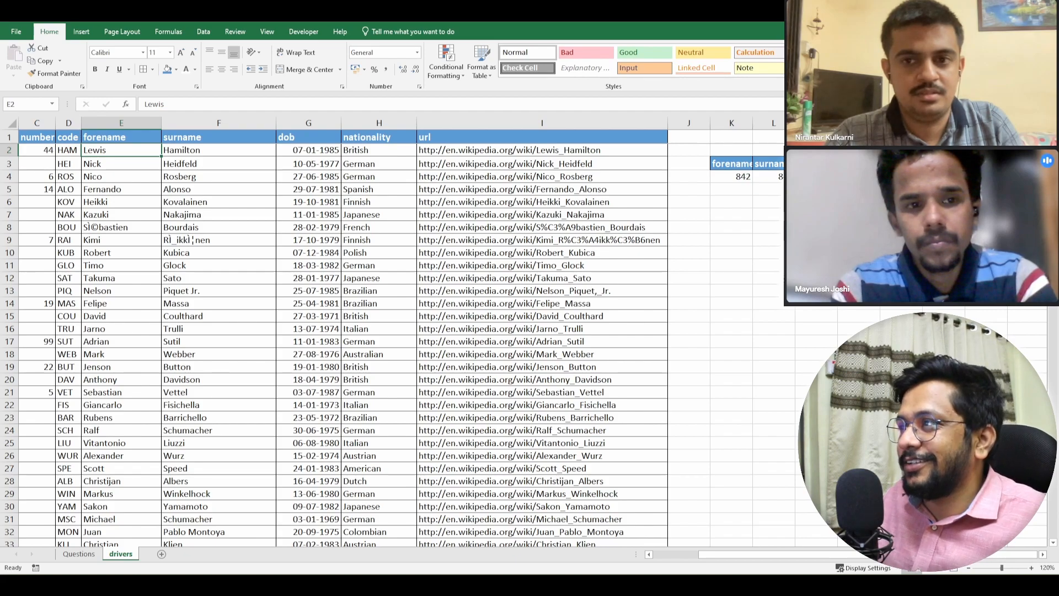
- Check the number format settings of the first forename record and compare the formats of its surname, dob and nationality cells
left_click(122, 164)
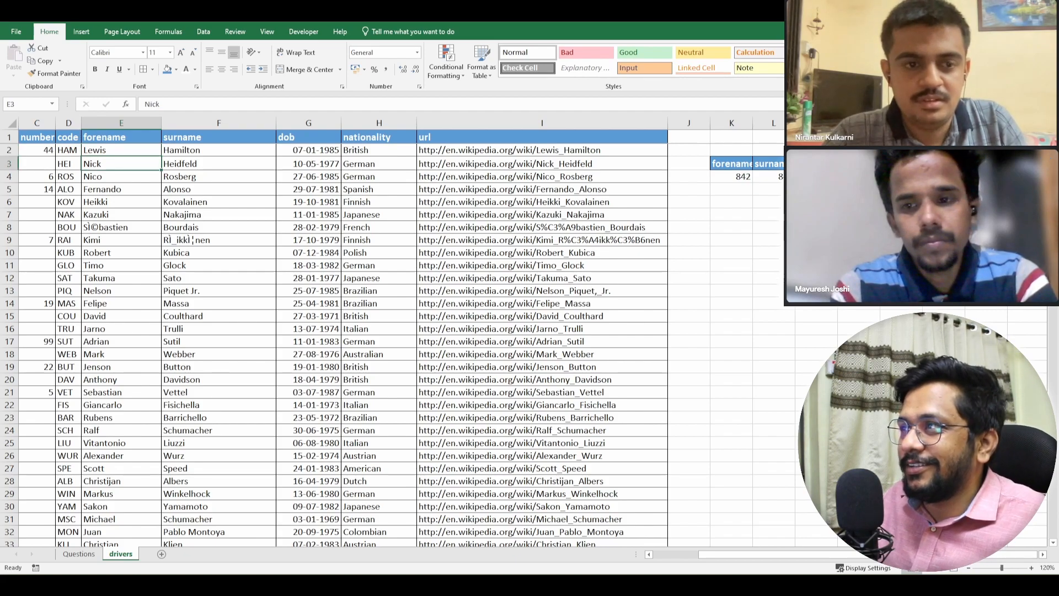
left_click(121, 150)
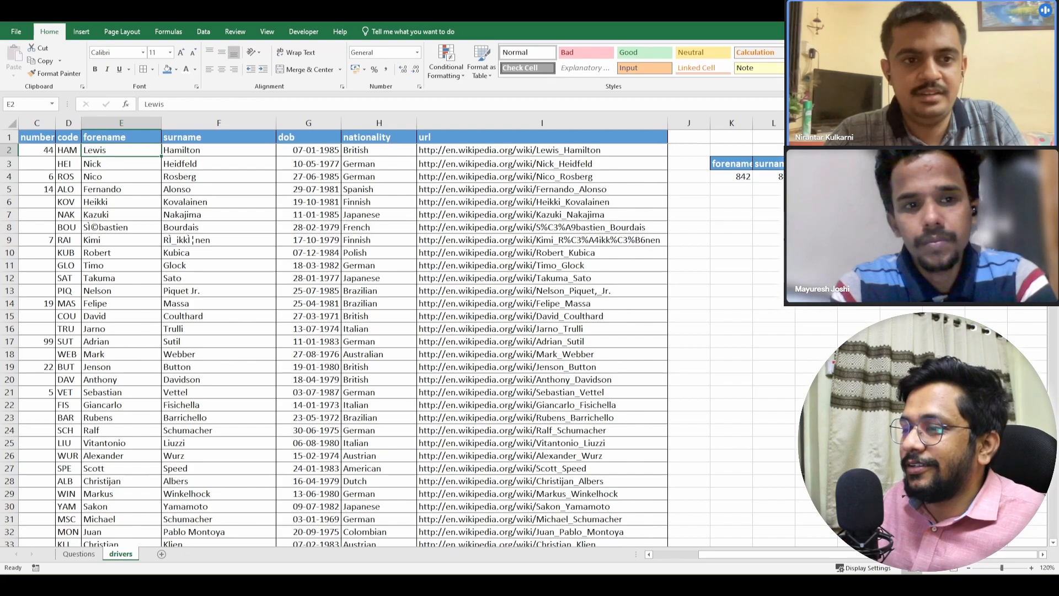
right_click(126, 148)
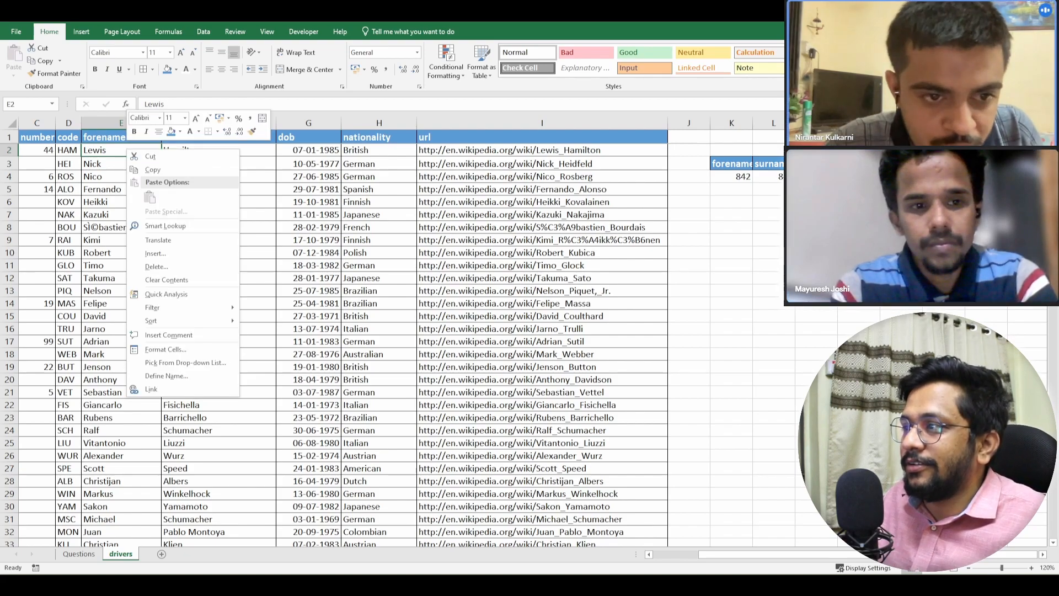
left_click(166, 349)
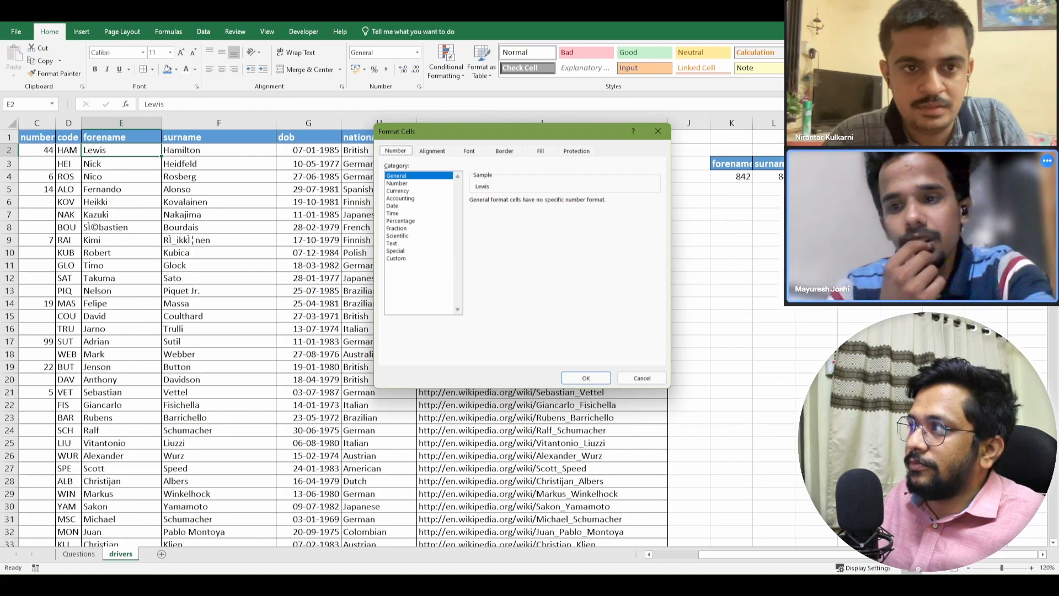
left_click(658, 132)
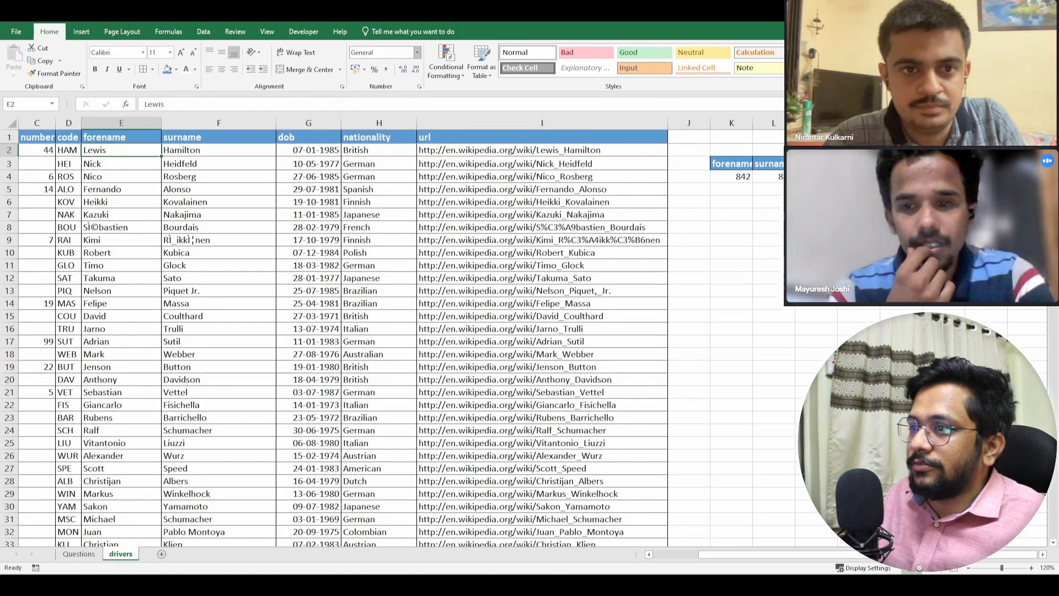
left_click(218, 150)
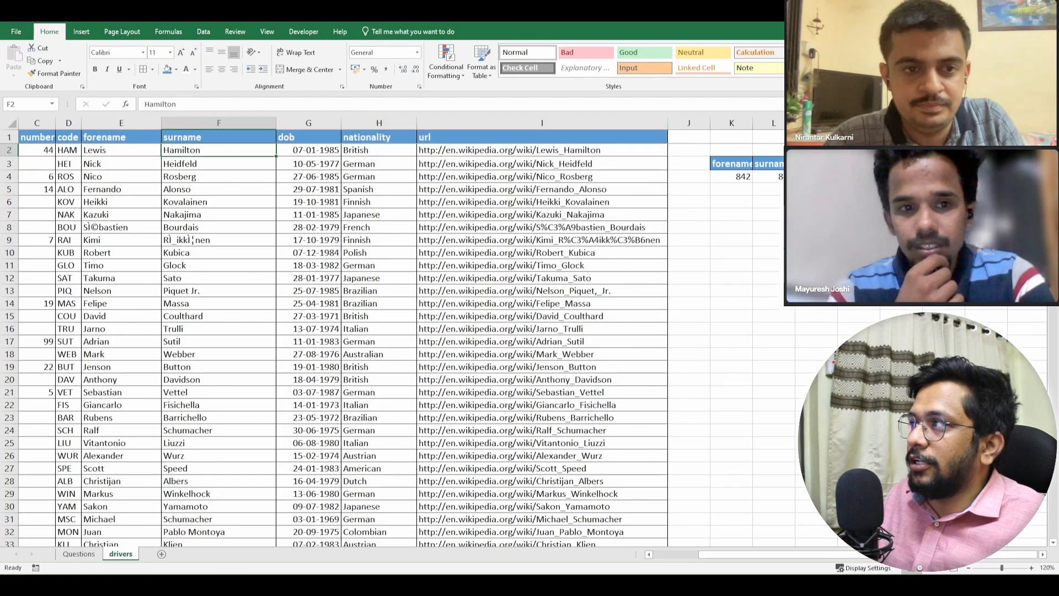
left_click(308, 150)
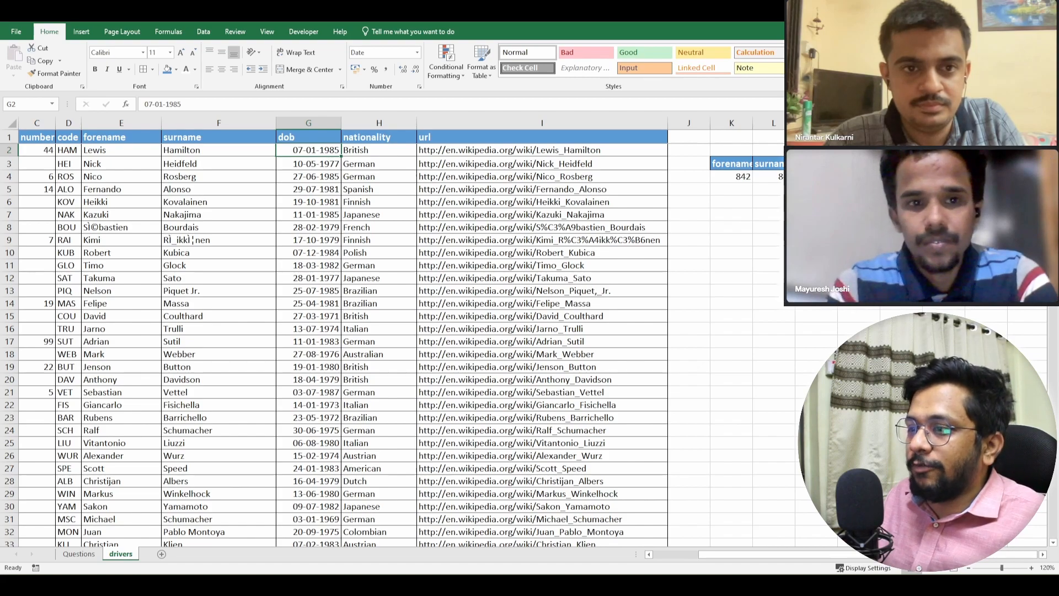
left_click(379, 150)
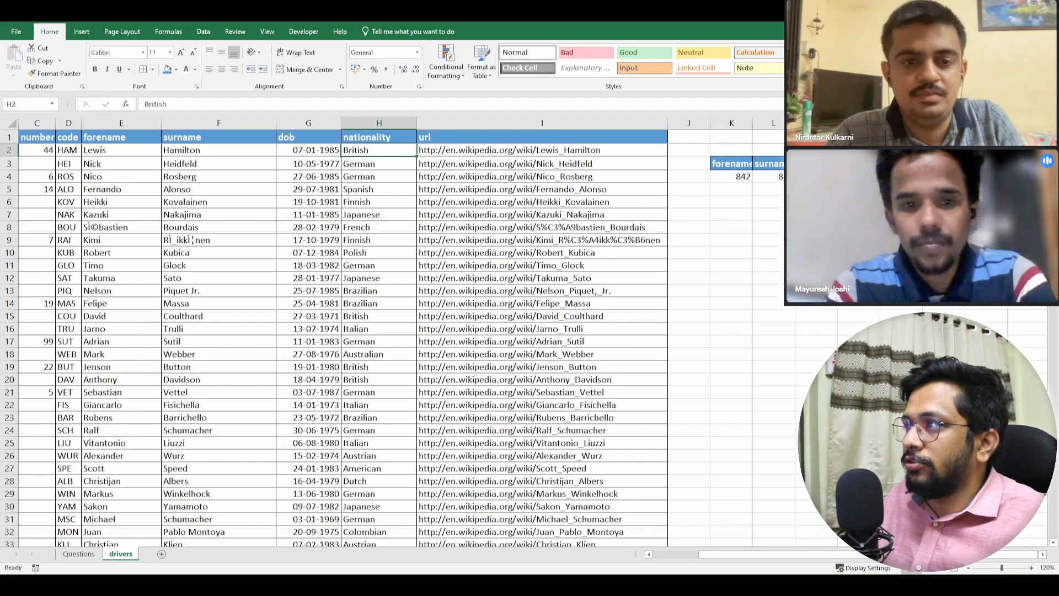
- Review the date format settings of the first record in the dob column without changing them
left_click(308, 164)
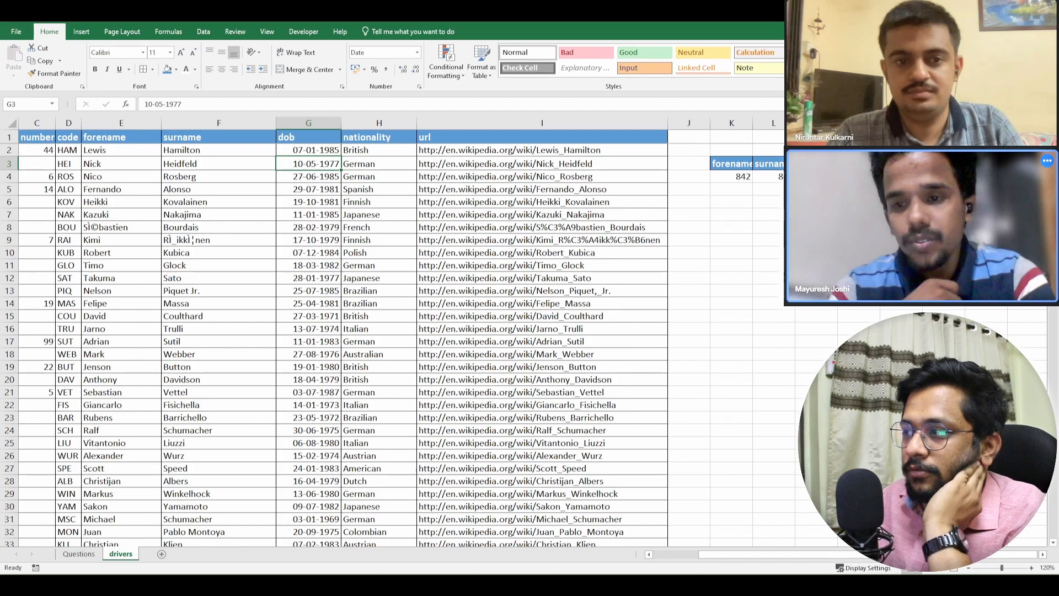
left_click(308, 150)
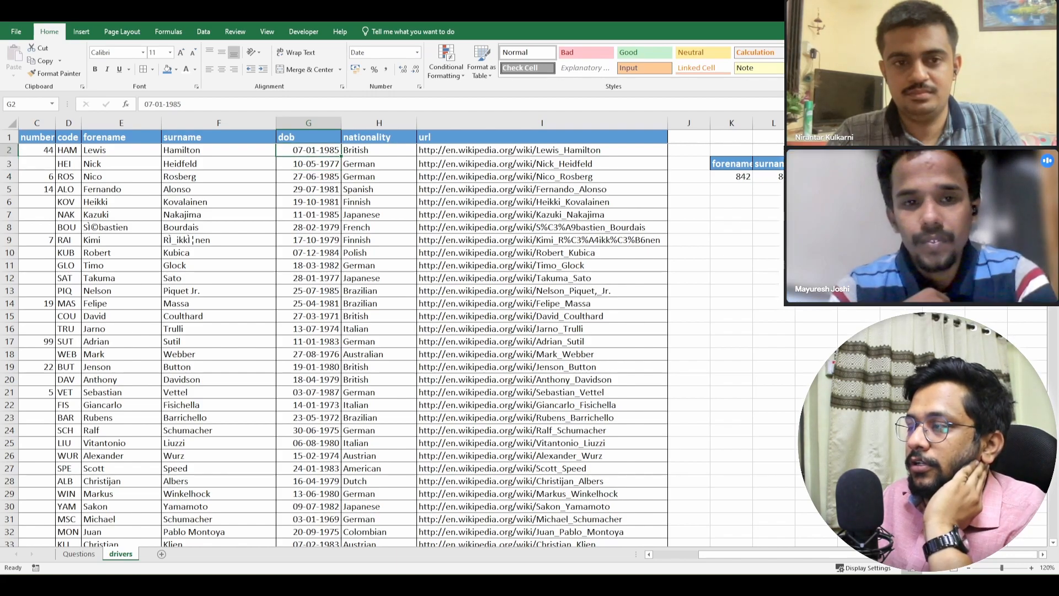
key("ctrl+1")
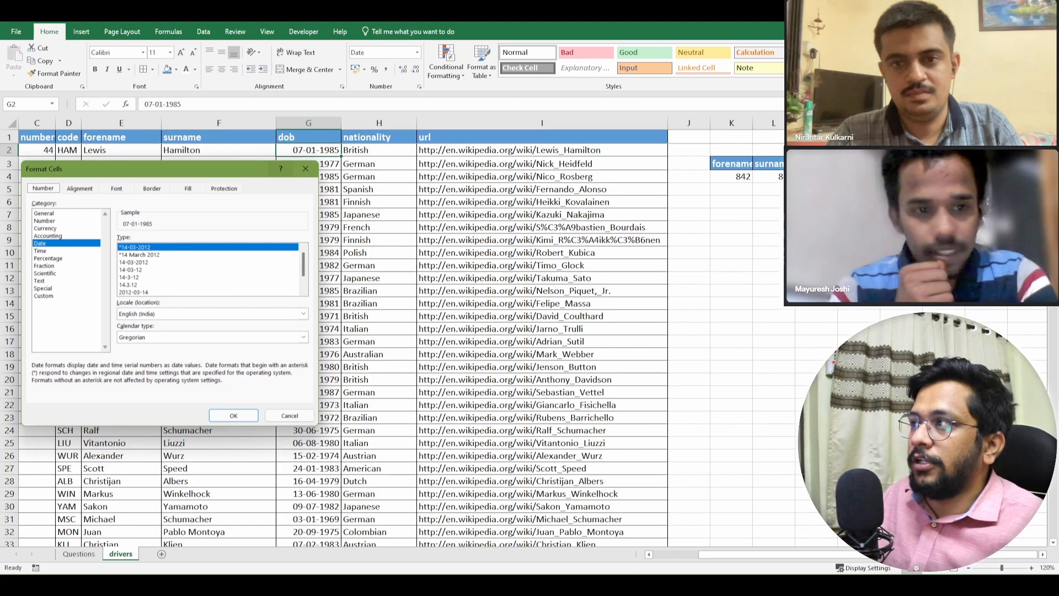
left_click(305, 169)
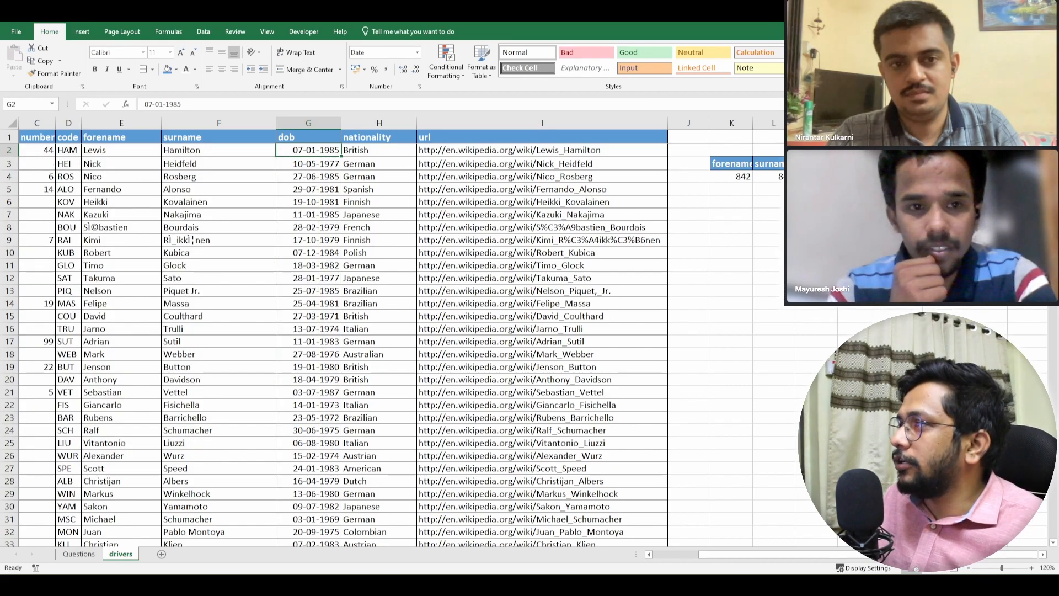
- Copy the first dob value into K10 and widen column K enough to display the full date
left_click(306, 164)
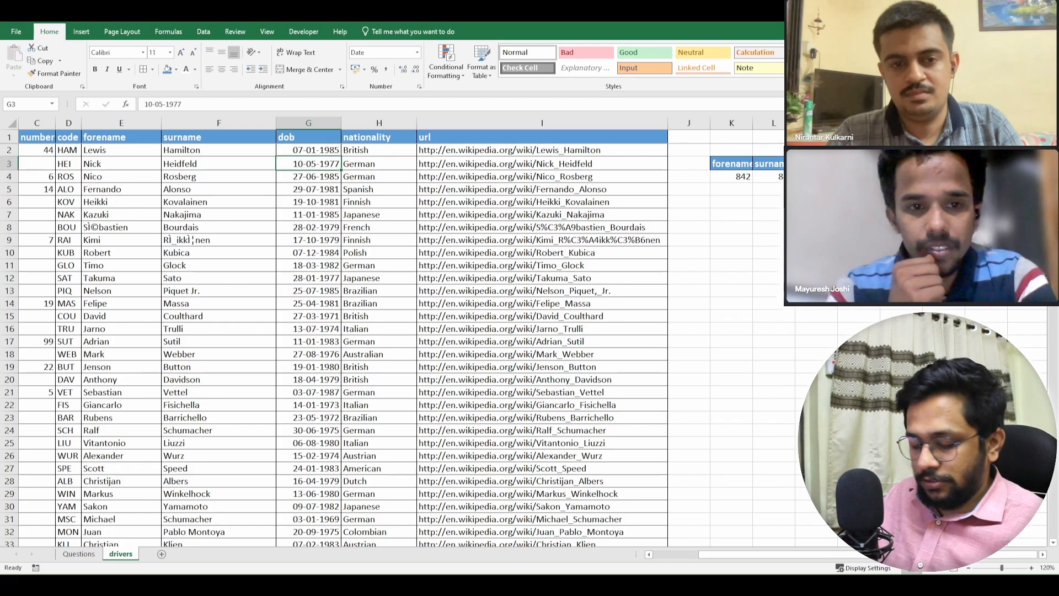
key("ctrl+c")
left_click(732, 239)
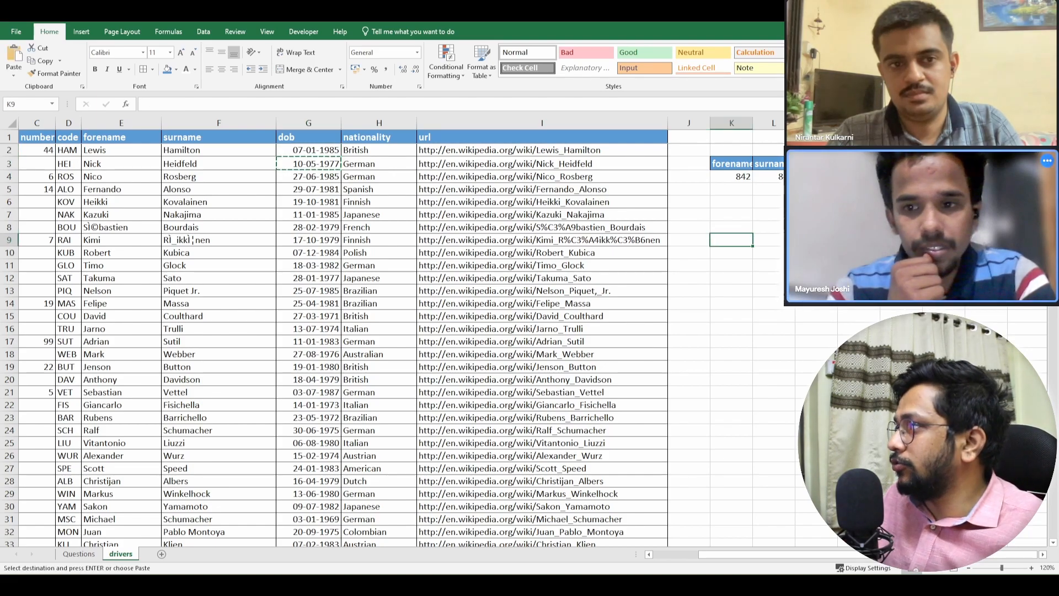
key("ctrl+c")
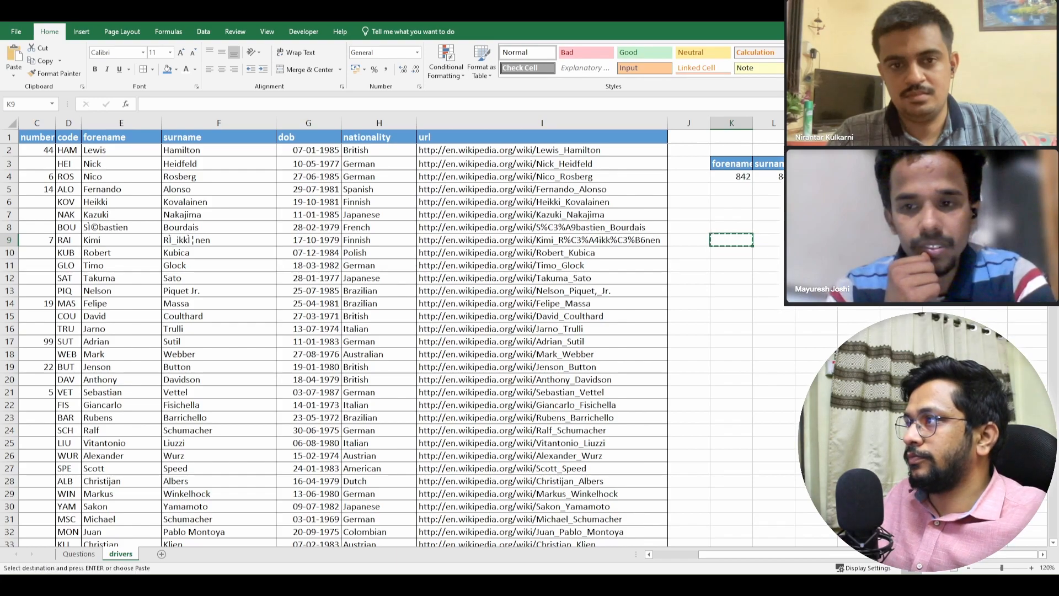
left_click(308, 150)
key("ctrl+c")
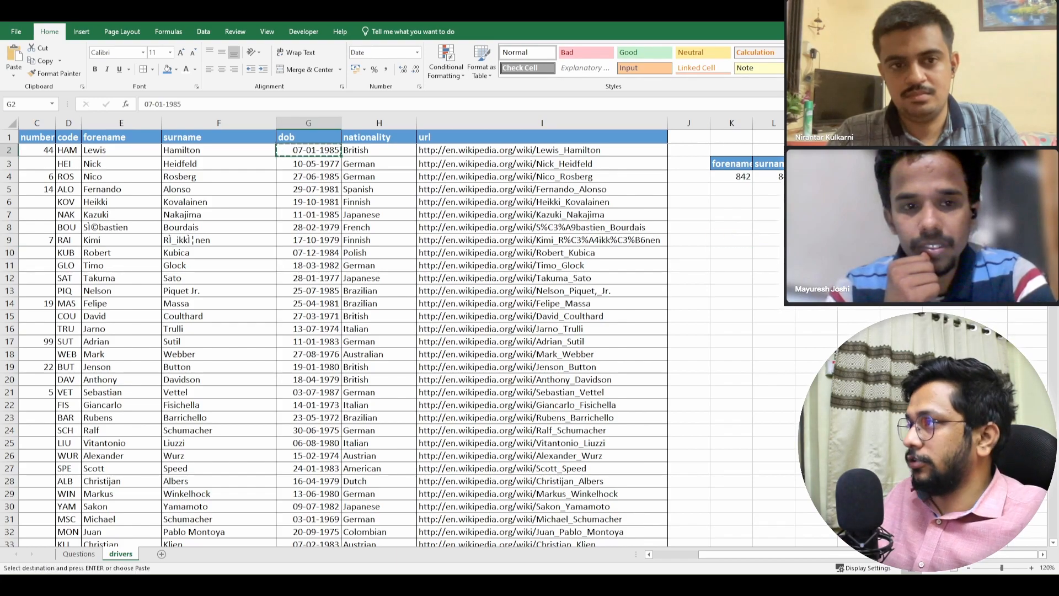
left_click(731, 252)
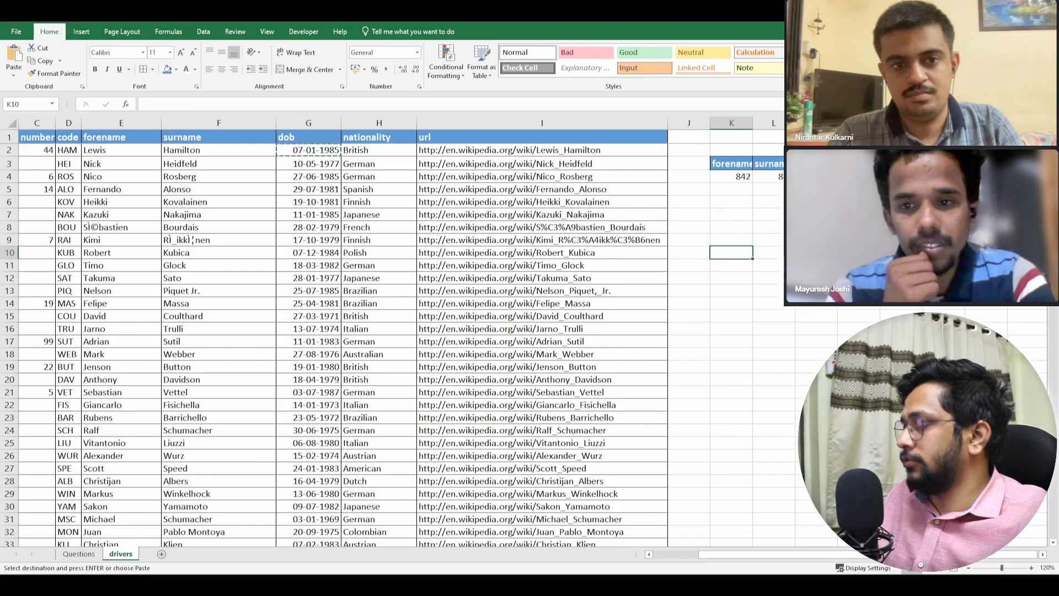
key("ctrl+v")
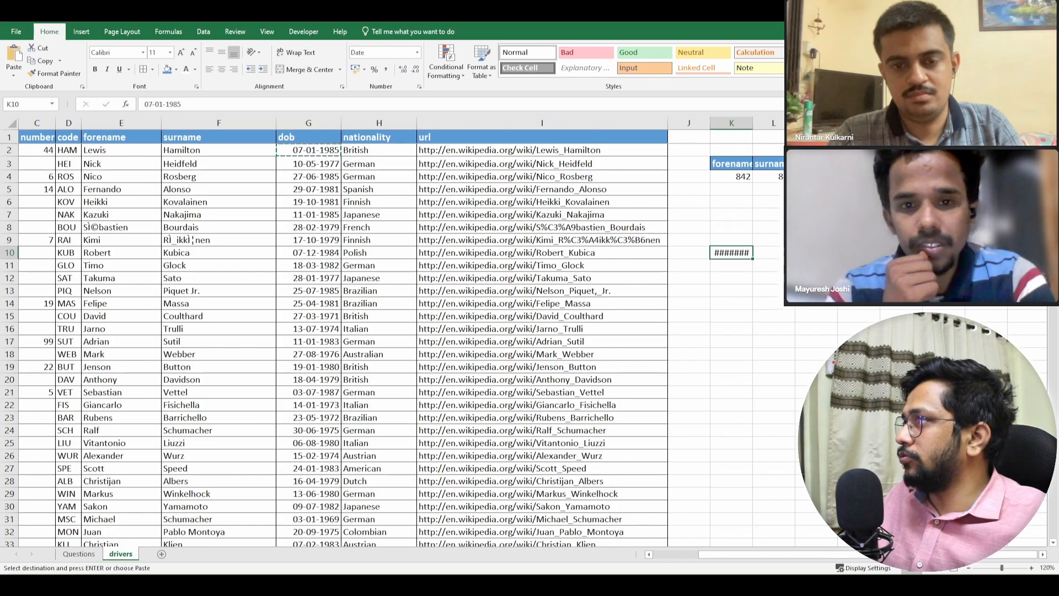
left_click_drag(752, 123, 765, 123)
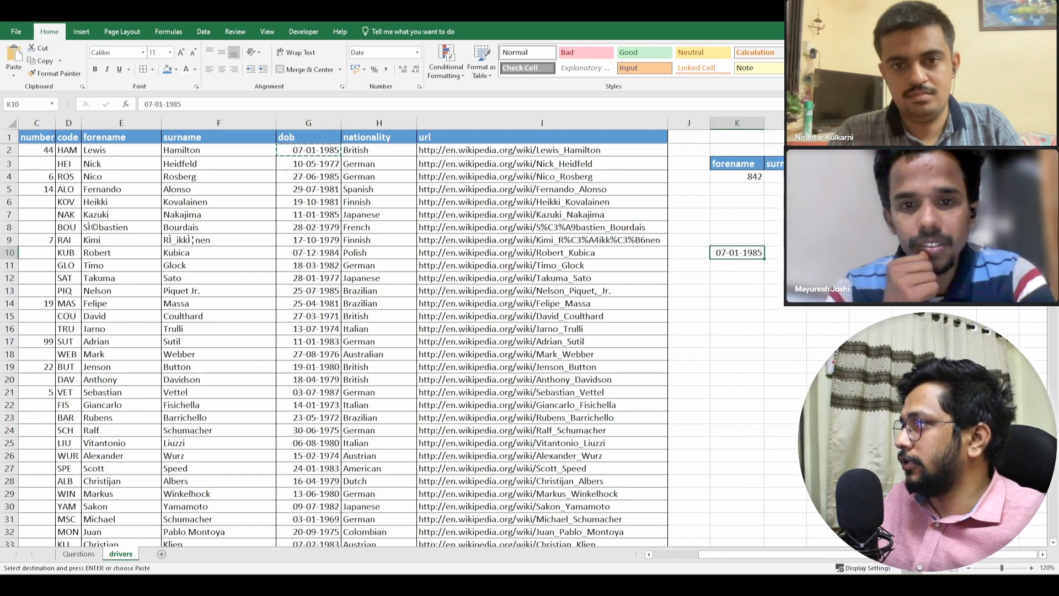
- Replace the day of the copied date in K10 with the invalid value 32
double_click(726, 253)
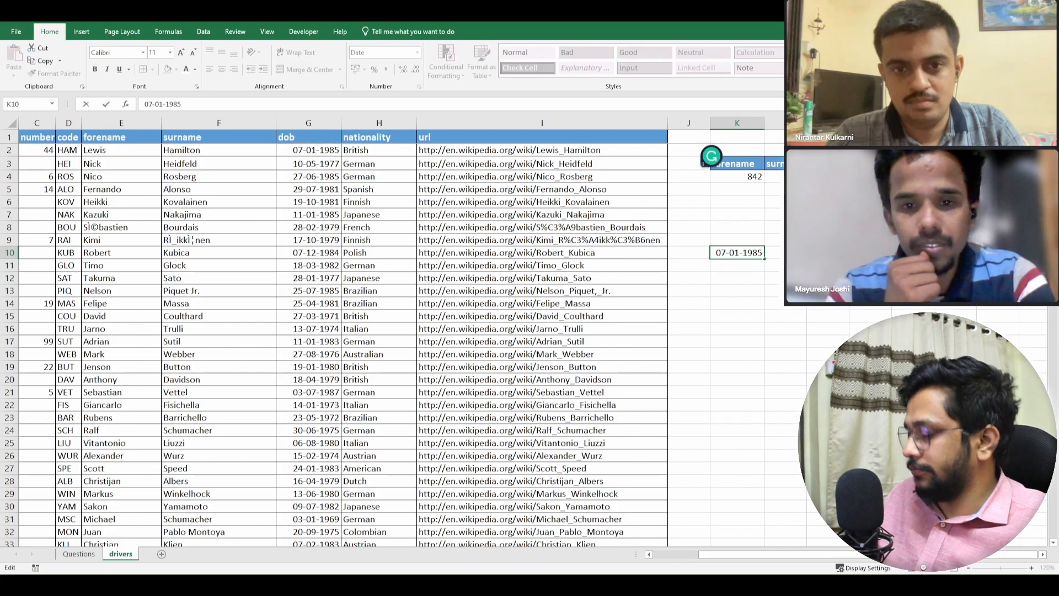
key("BackSpace")
key("BackSpace")
type("32")
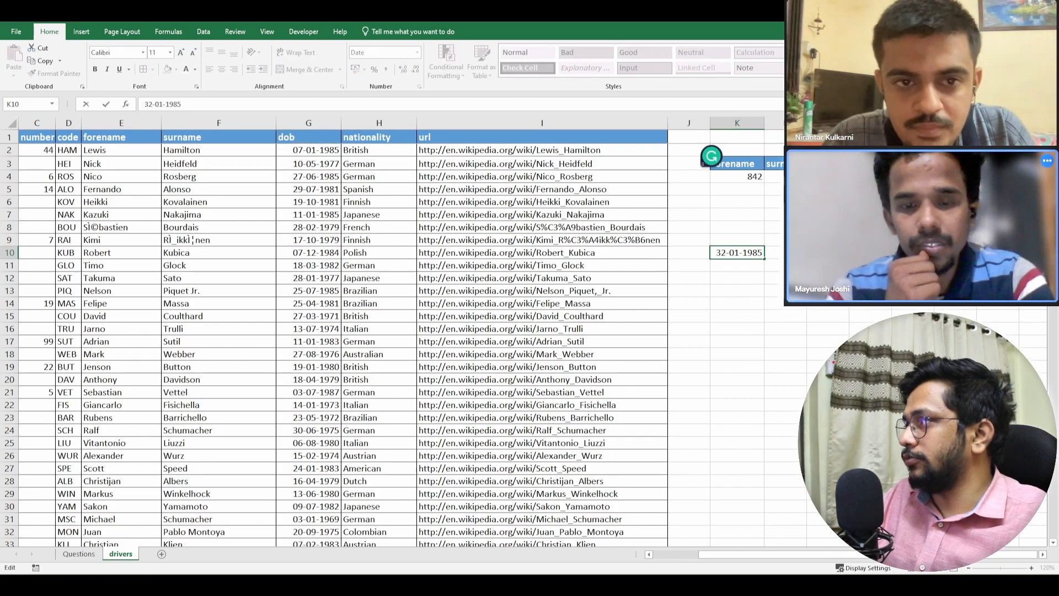
key("Return")
key("Up")
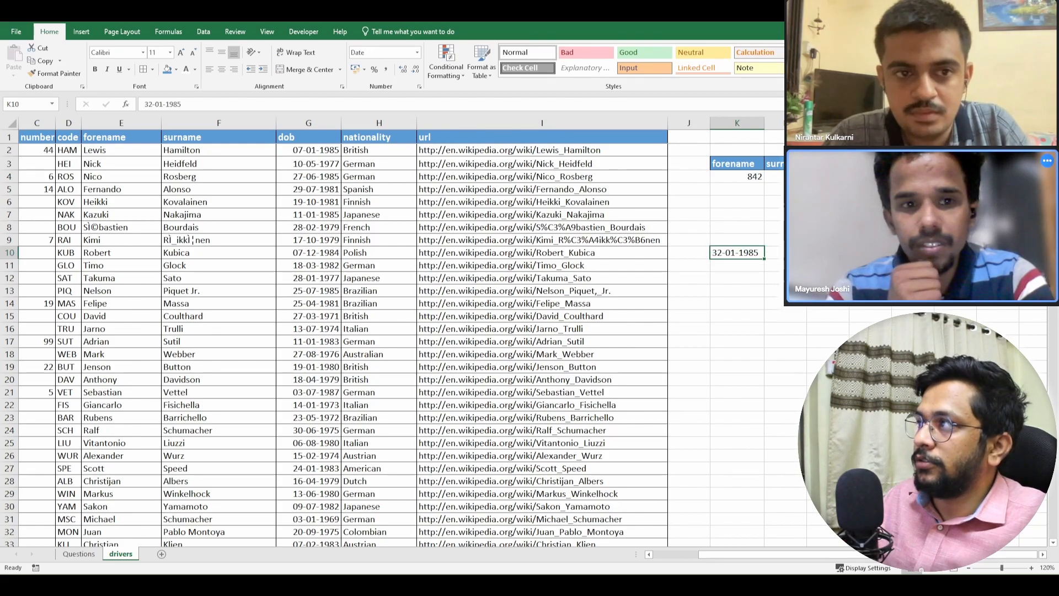
- Check the number format settings of the altered date in K10 without changing them
key("Up")
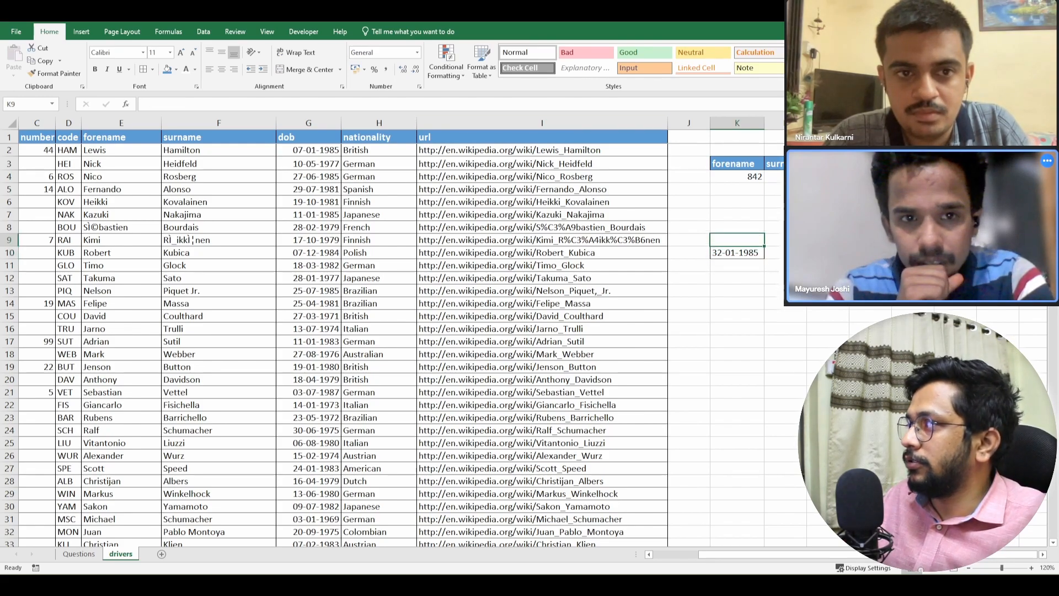
key("Down")
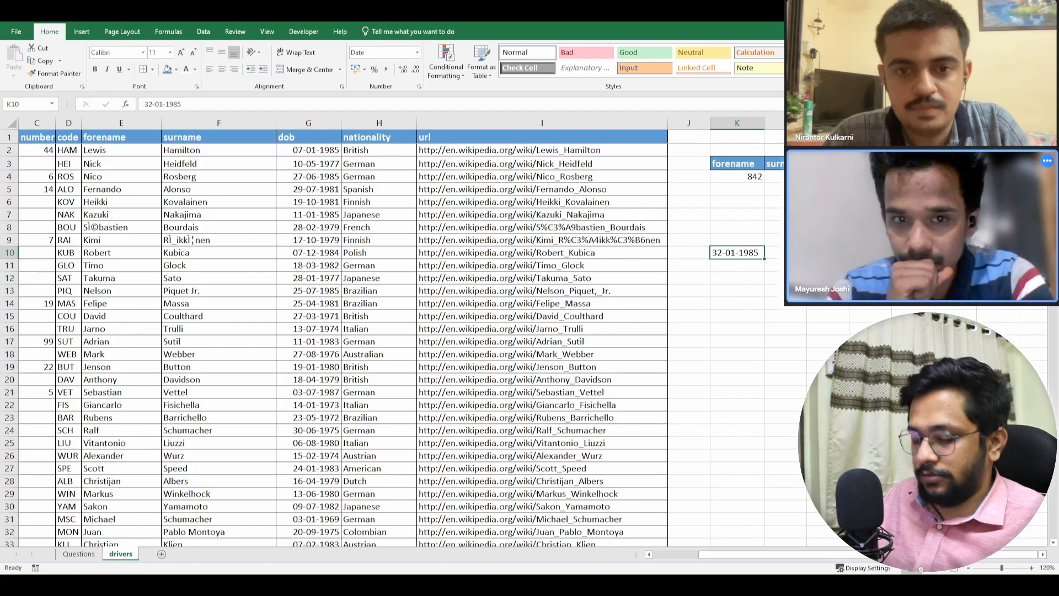
key("ctrl+1")
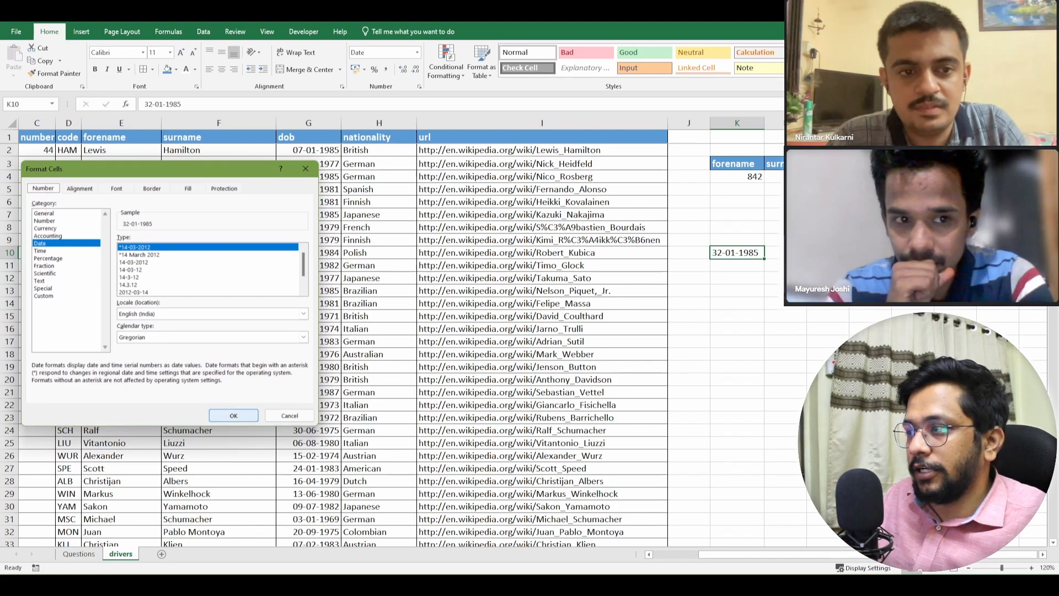
left_click(290, 416)
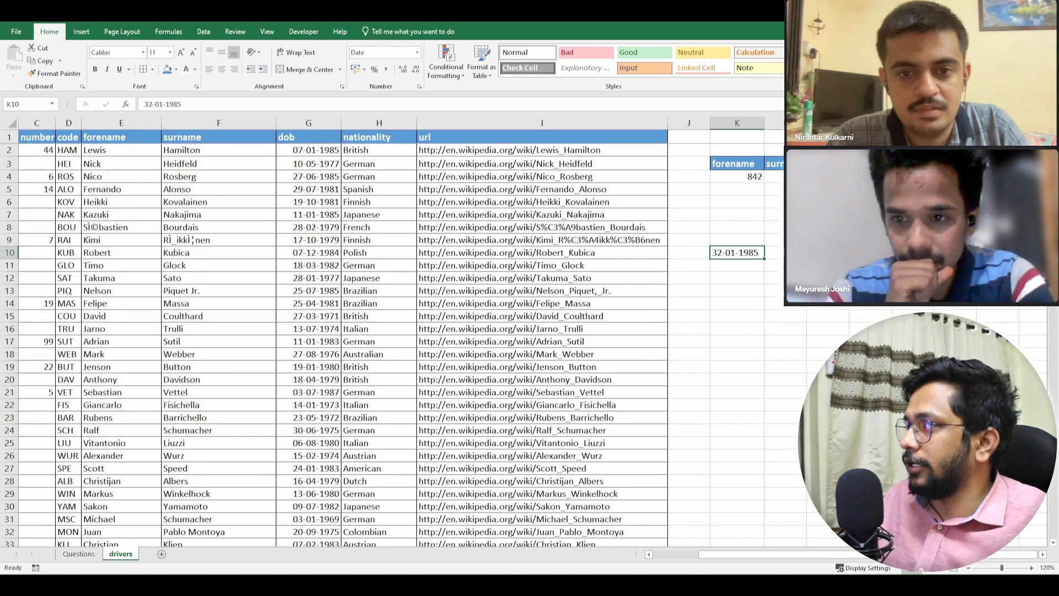
- Clear the test entry by deleting the contents of K9:K11
key("Up")
key("shift+Down")
key("shift+Down")
key("Delete")
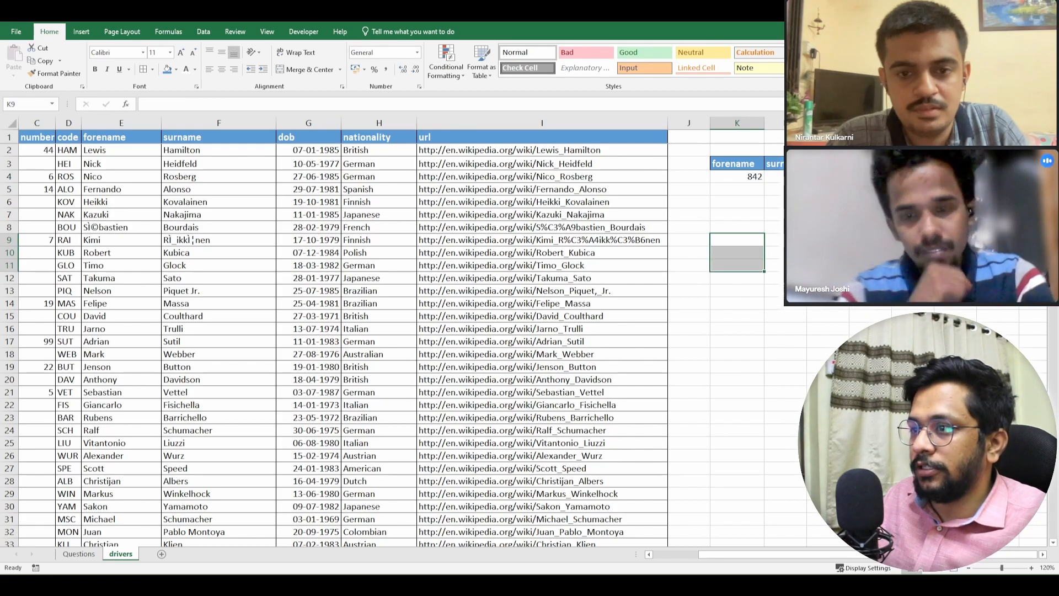
left_click(121, 265)
left_click(308, 240)
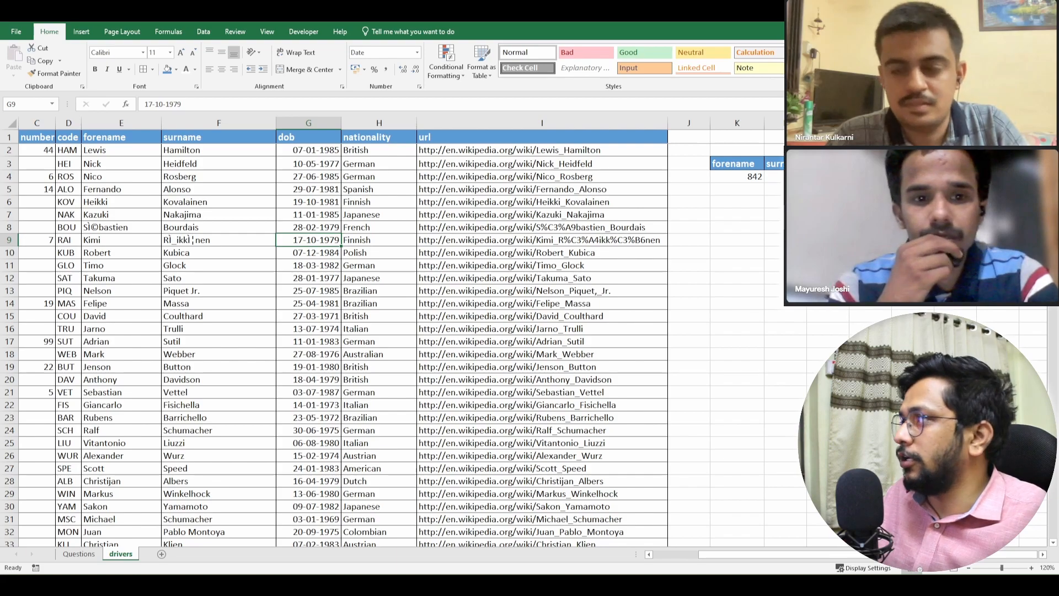
- Move the forename, surname, dob and nationality headers of the summary block from row 3 up to row 1, starting at K1
left_click_drag(737, 164, 870, 164)
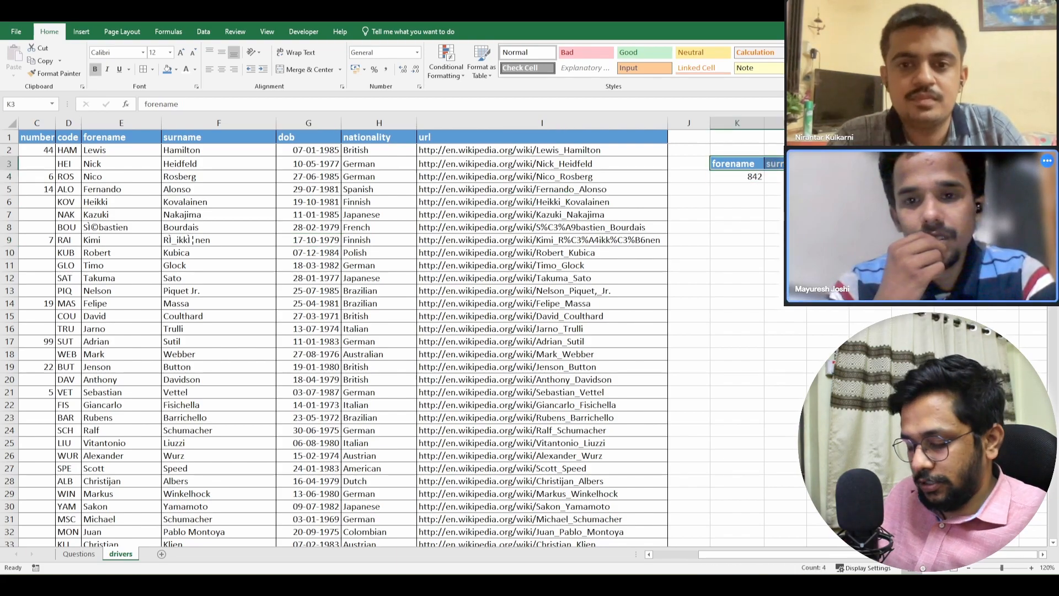
key("ctrl+c")
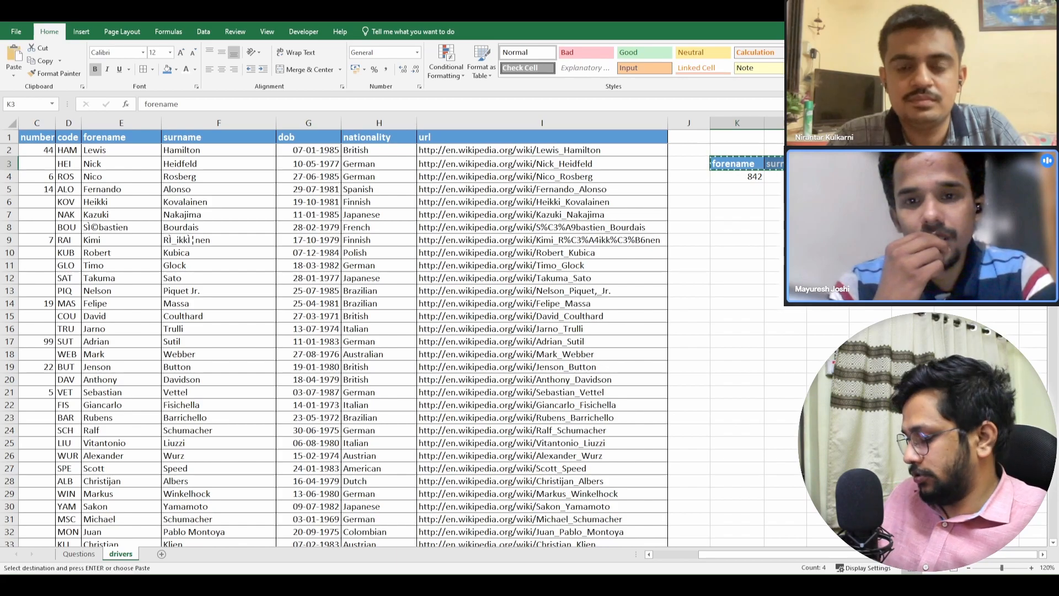
key("shift+Up")
key("Up")
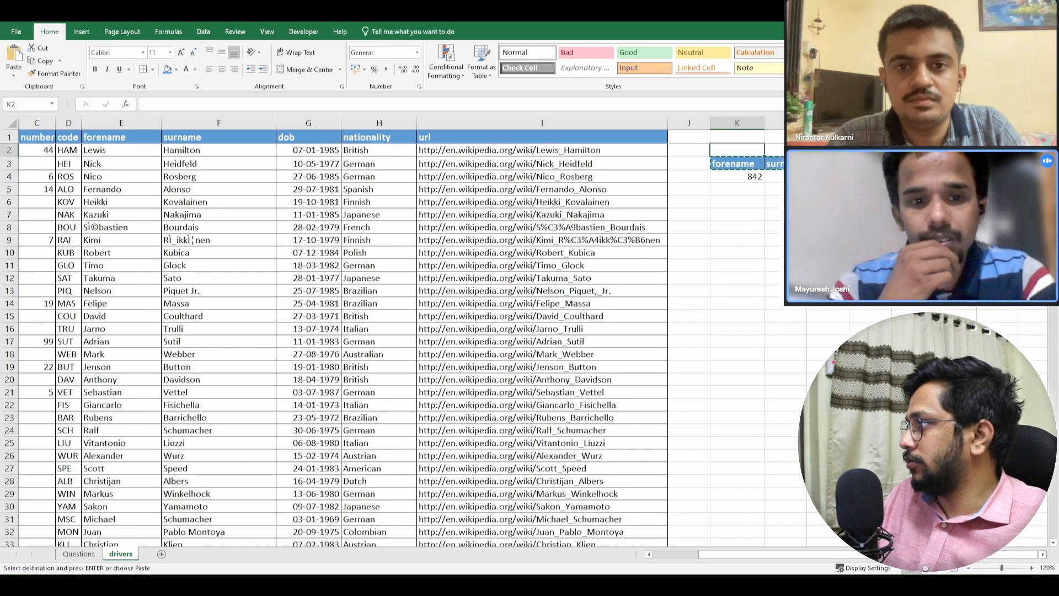
key("Up")
key("ctrl+v")
key("Down")
key("Down")
key("Down")
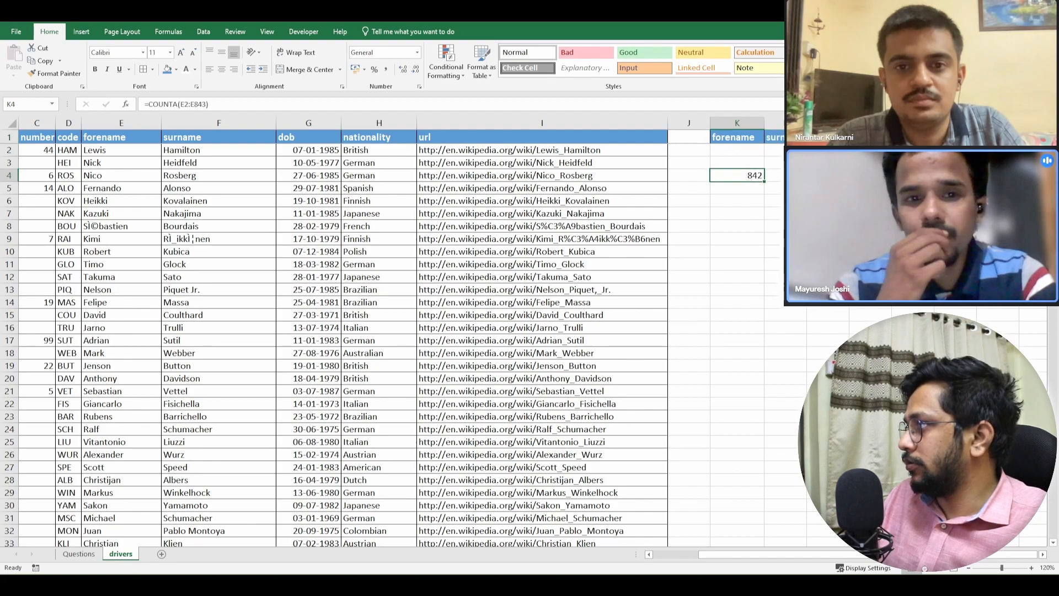
- Move the four COUNTA results from K4:N4 up to the header row, beyond the summary headers, and return to the forename header in K1
key("shift+Right")
key("shift+Right")
key("shift+Right")
key("ctrl+c")
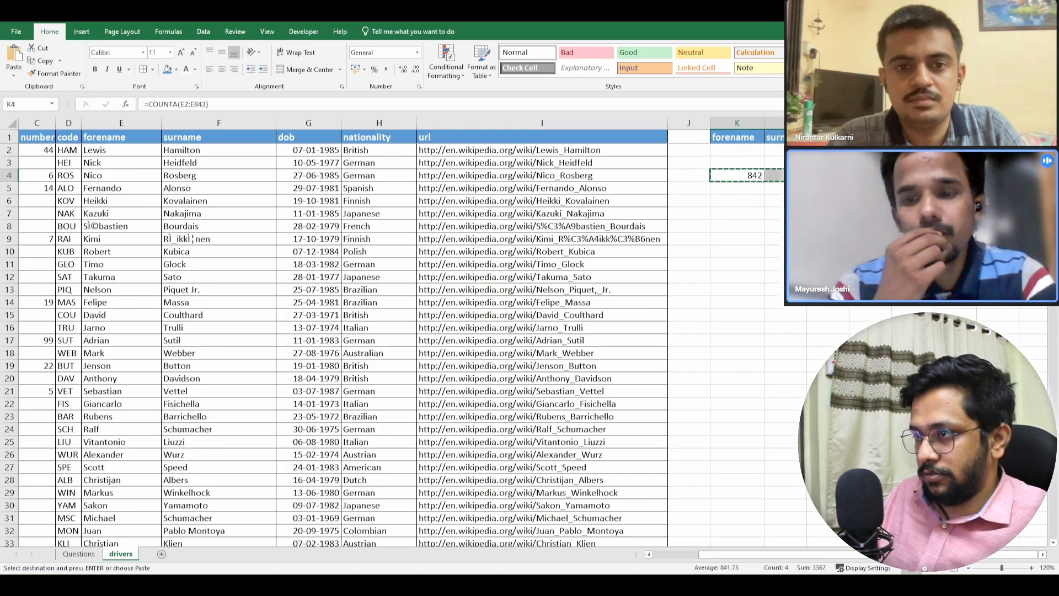
key("Right")
key("Right")
key("Right")
key("Right")
key("Right")
key("Up")
key("Up")
key("Up")
key("Return")
key("Left")
key("Left")
key("Left")
key("Left")
key("Left")
key("Down")
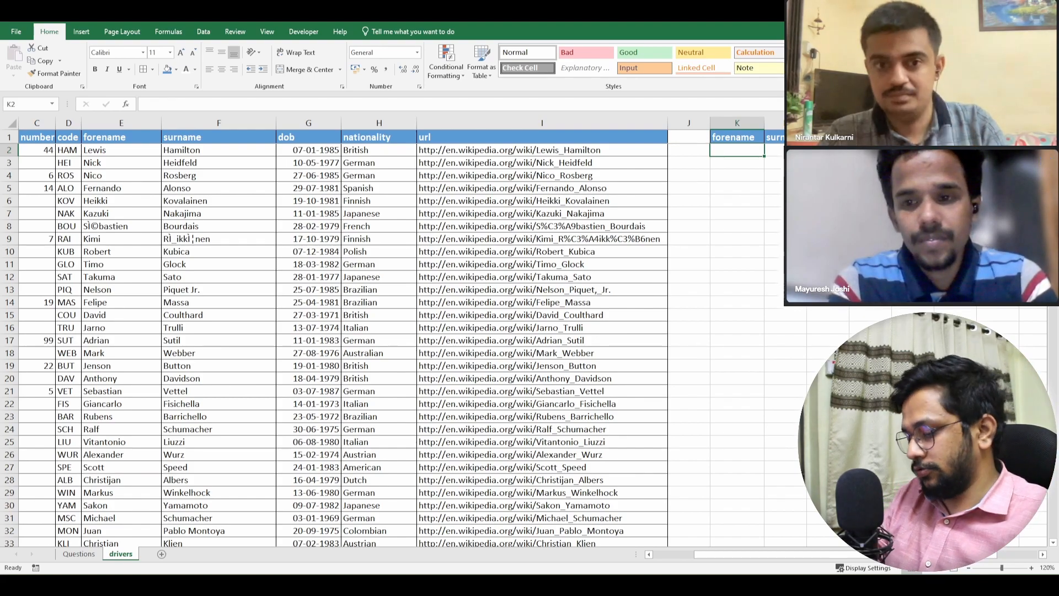
left_click(737, 138)
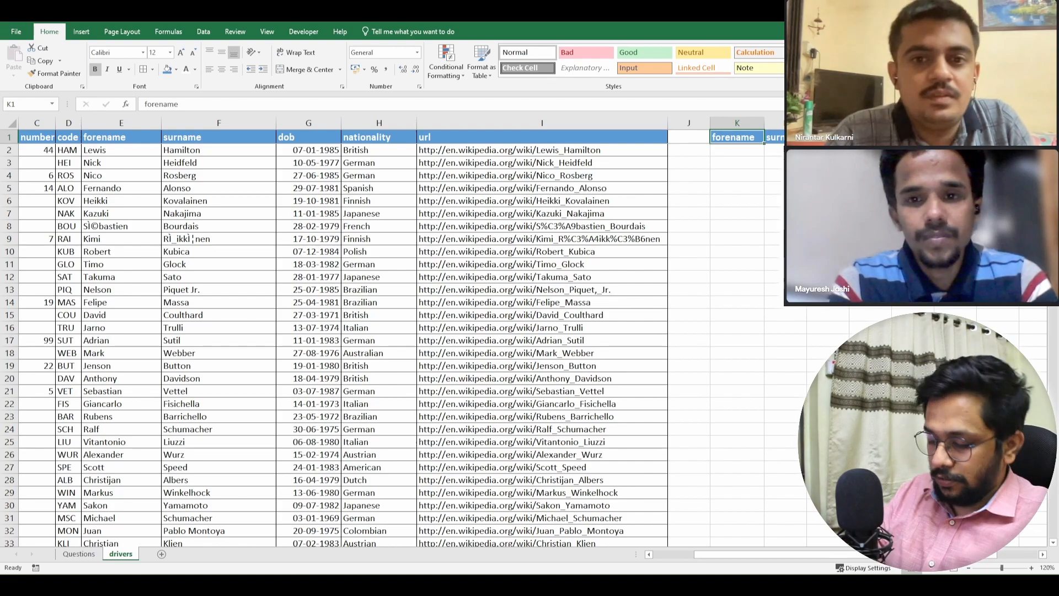
- Replace the headers in K1:M1 with Month, Date and Year, and clear the leftover header in N1
type("Month")
key("Tab")
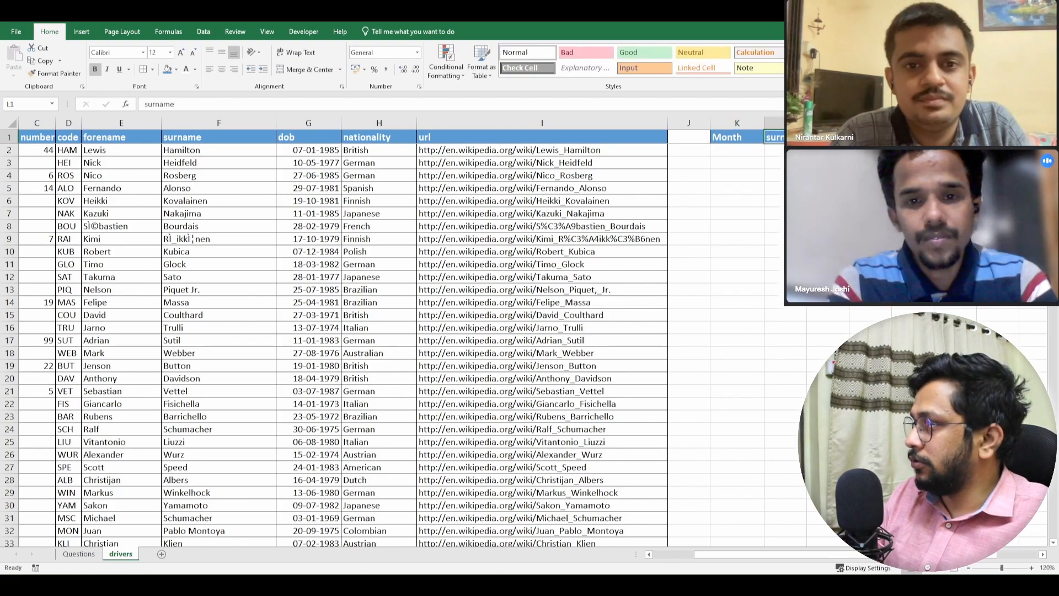
type("Date")
key("Tab")
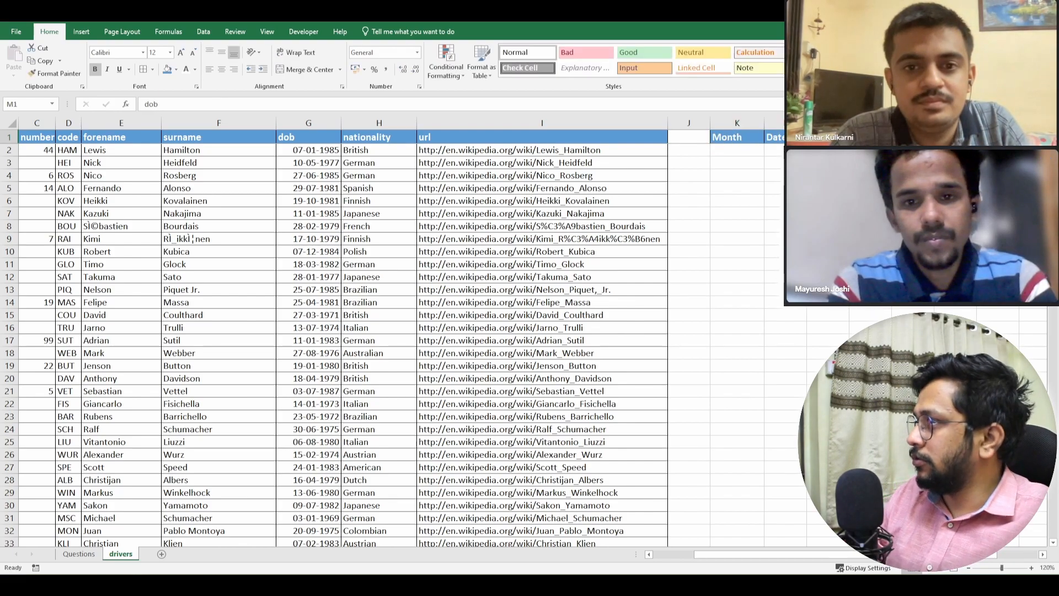
type("Year")
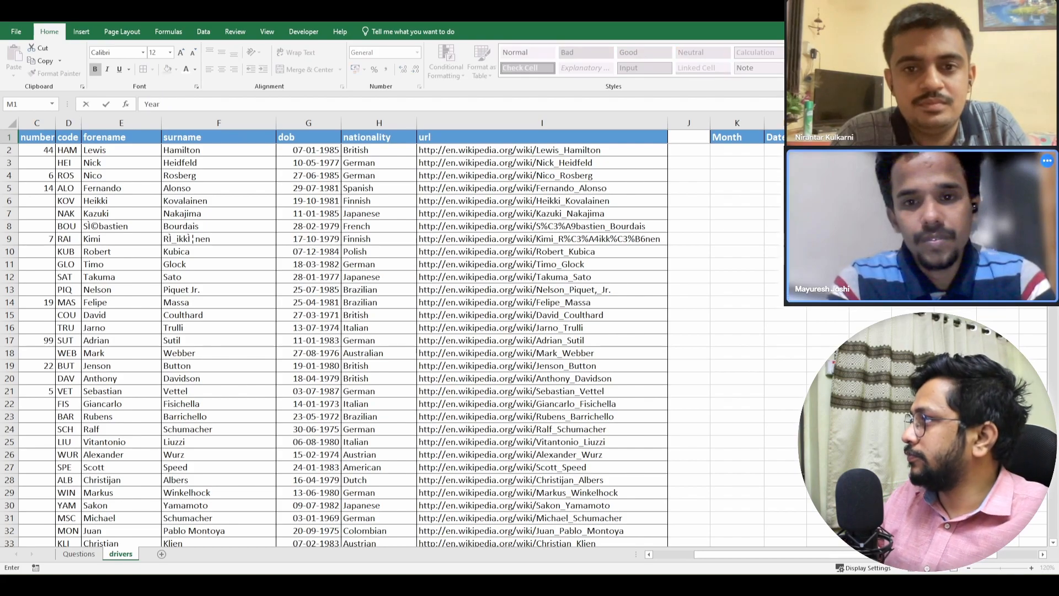
key("Return")
left_click(869, 138)
left_click(827, 137)
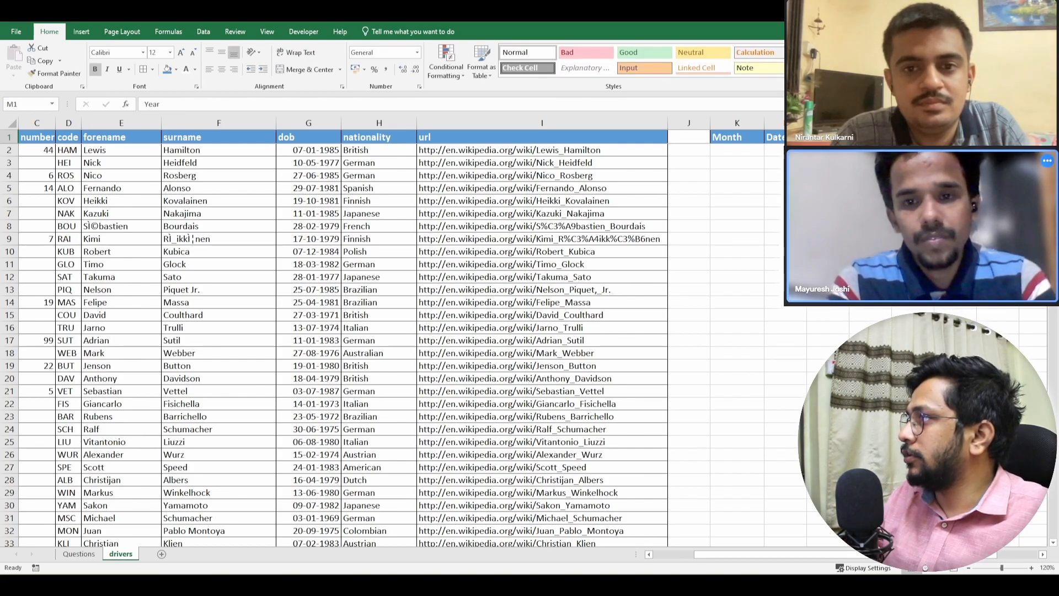
- Extract the birth month in K2 with =MONTH(G2)
key("Left")
key("Left")
key("Down")
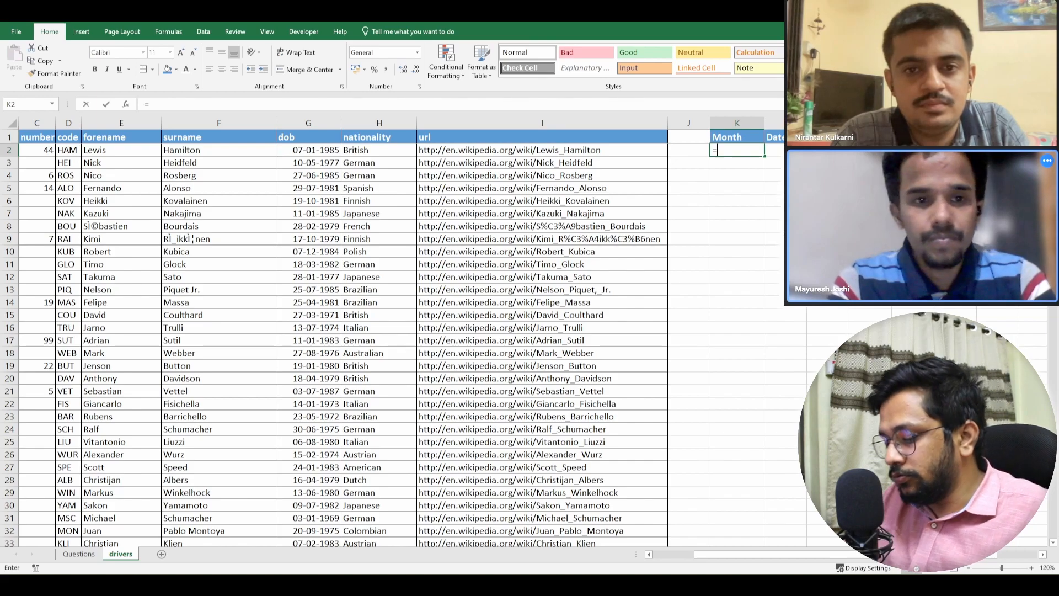
type("=monthe")
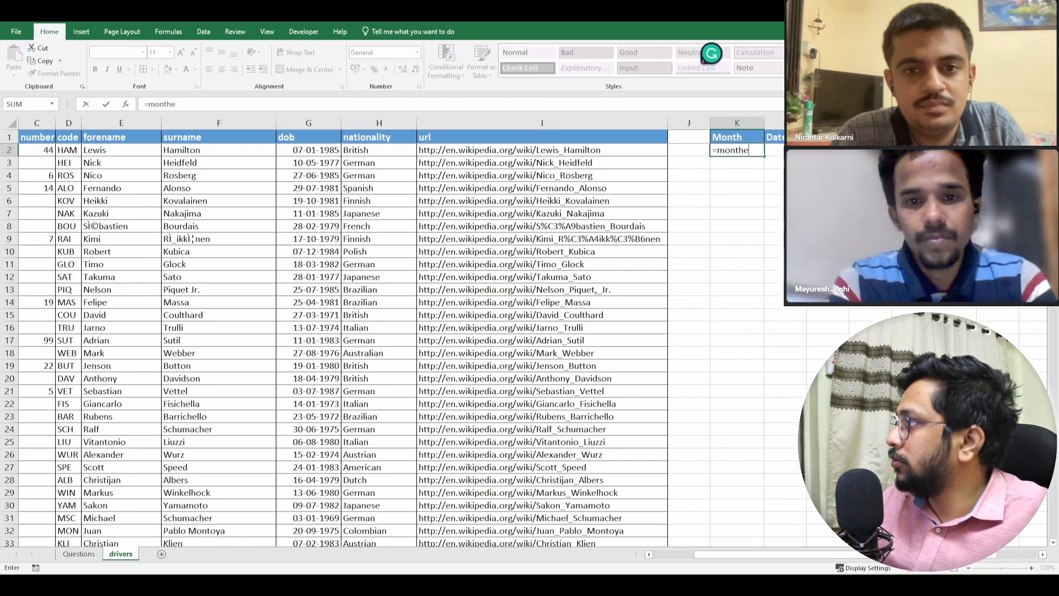
key("BackSpace")
key("Tab")
key("Left")
key("Left")
key("Left")
key("Left")
key("Left")
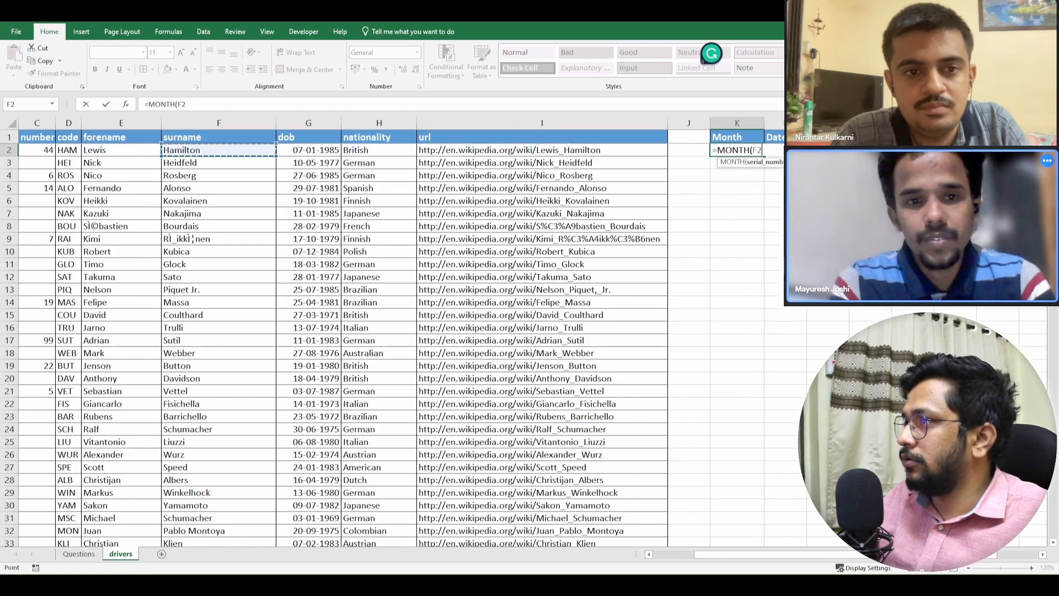
key("Right")
type(")")
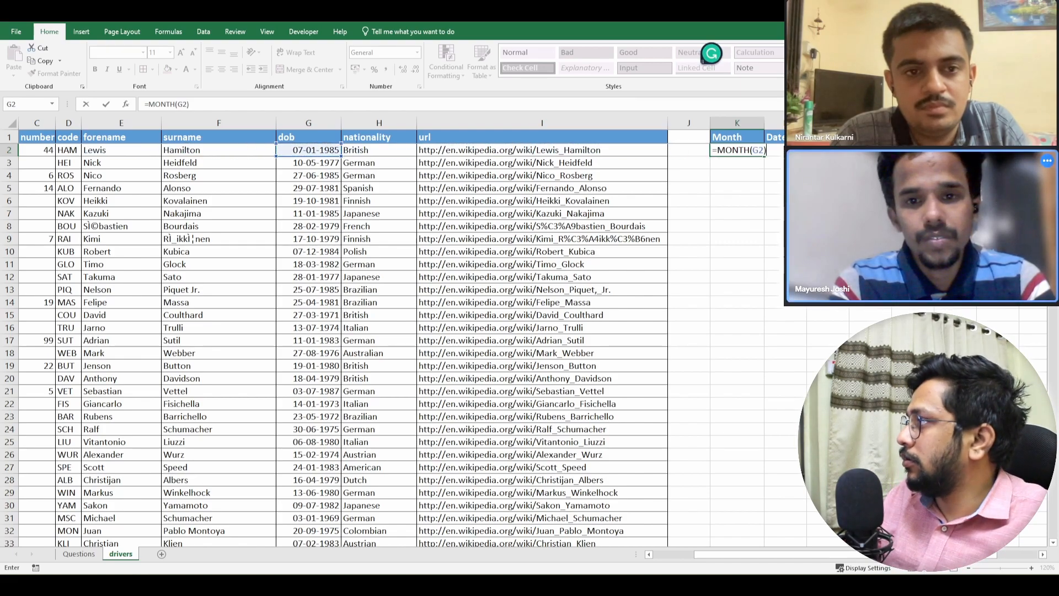
key("Tab")
type("=da")
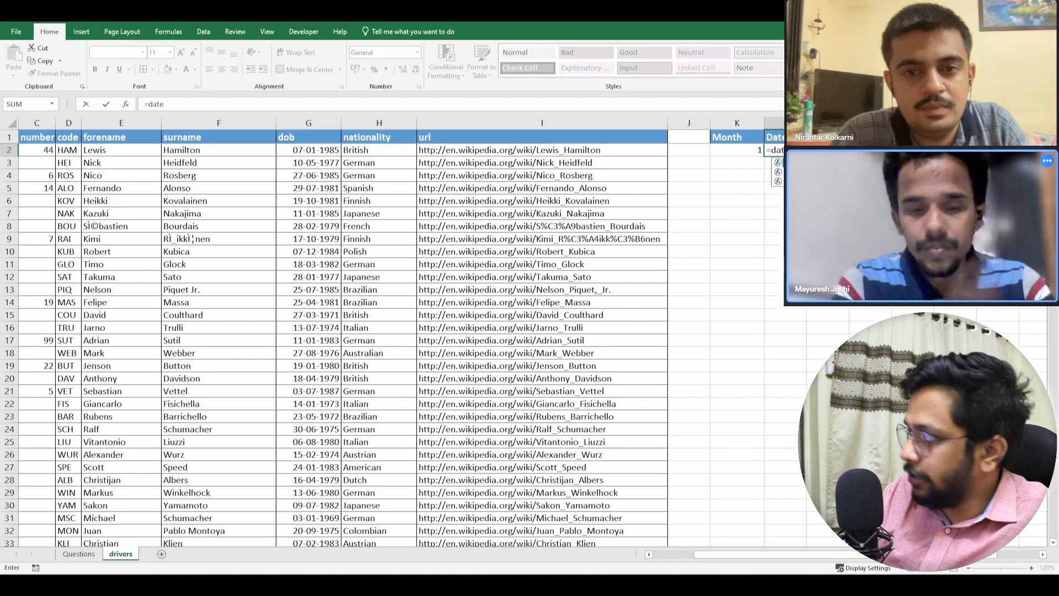
key("Tab")
key("Left")
key("Left")
key("Left")
key("Left")
key("BackSpace")
key("BackSpace")
key("BackSpace")
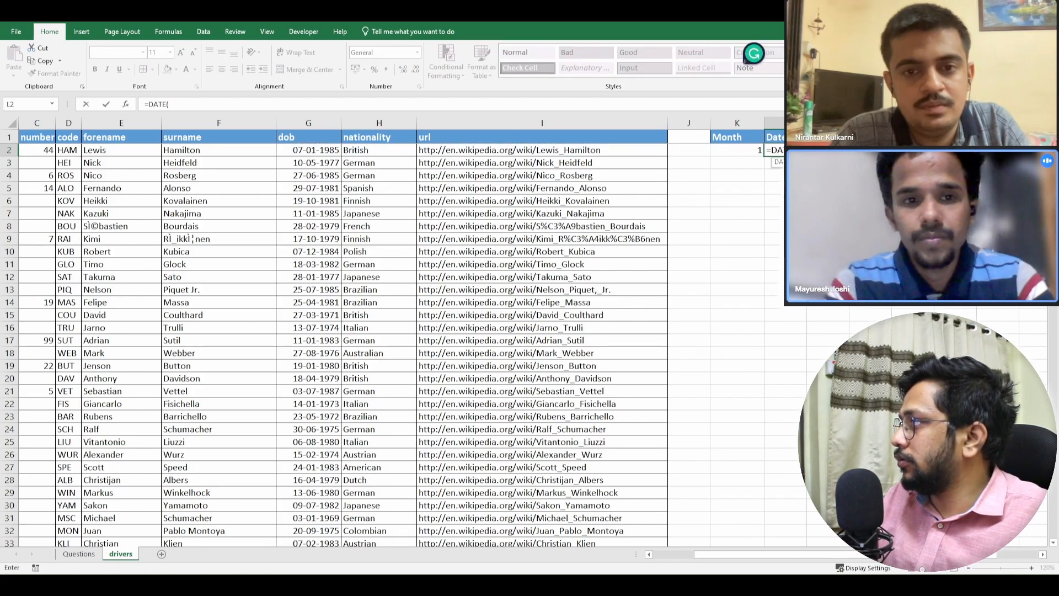
key("Down")
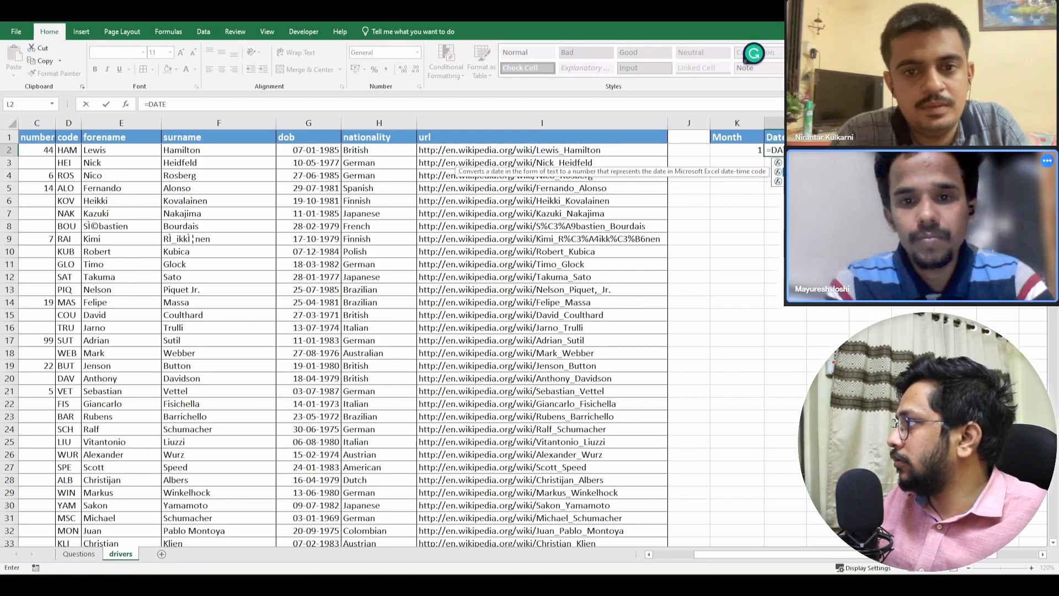
key("BackSpace")
key("BackSpace")
key("BackSpace")
key("BackSpace")
type("date")
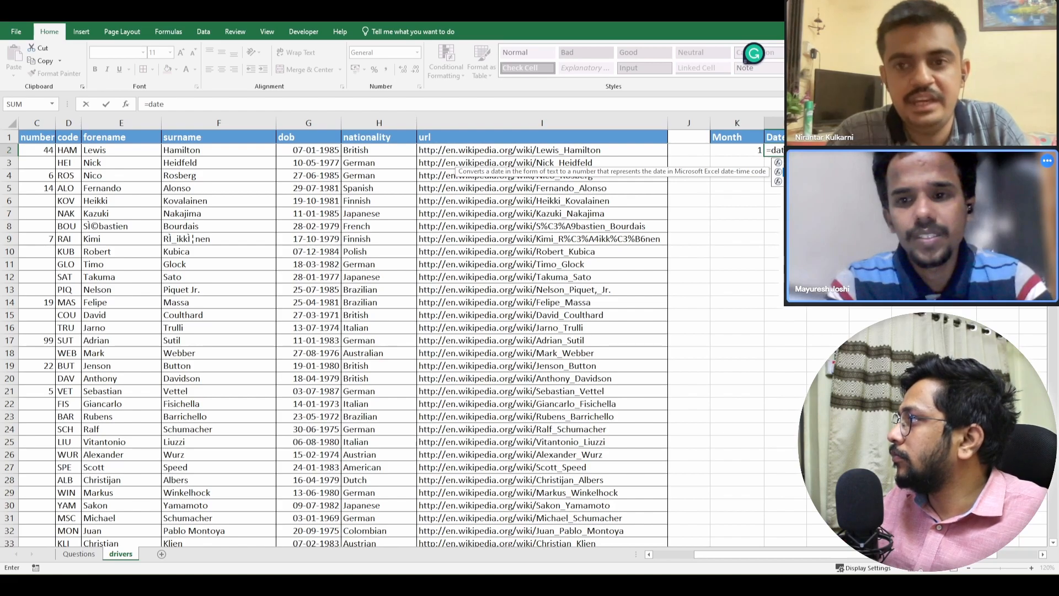
key("Down")
key("BackSpace")
key("BackSpace")
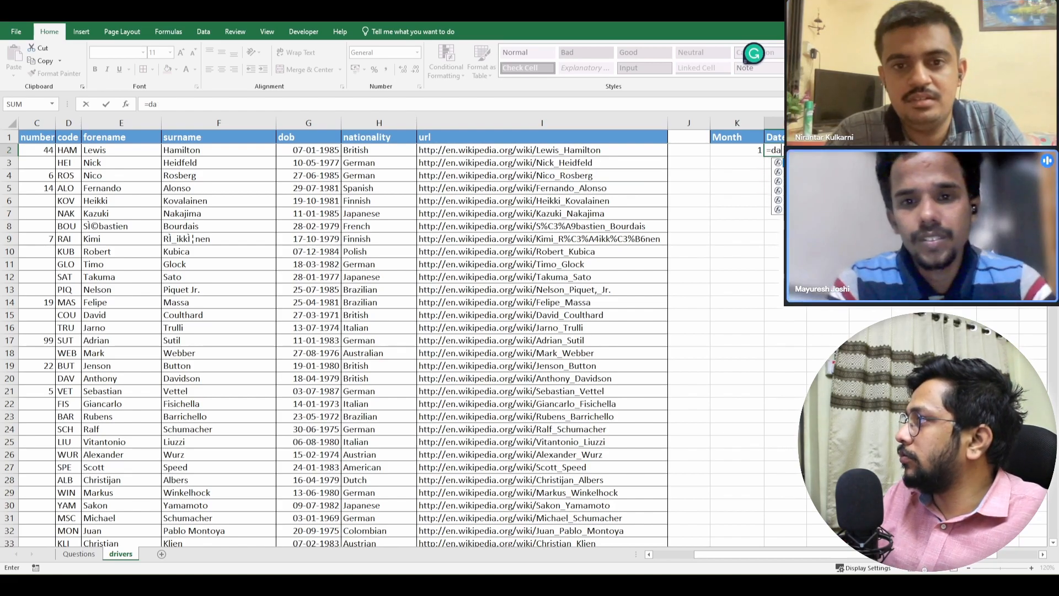
- Extract the day of the birth date in L2 with =DAY(G2)
type("y")
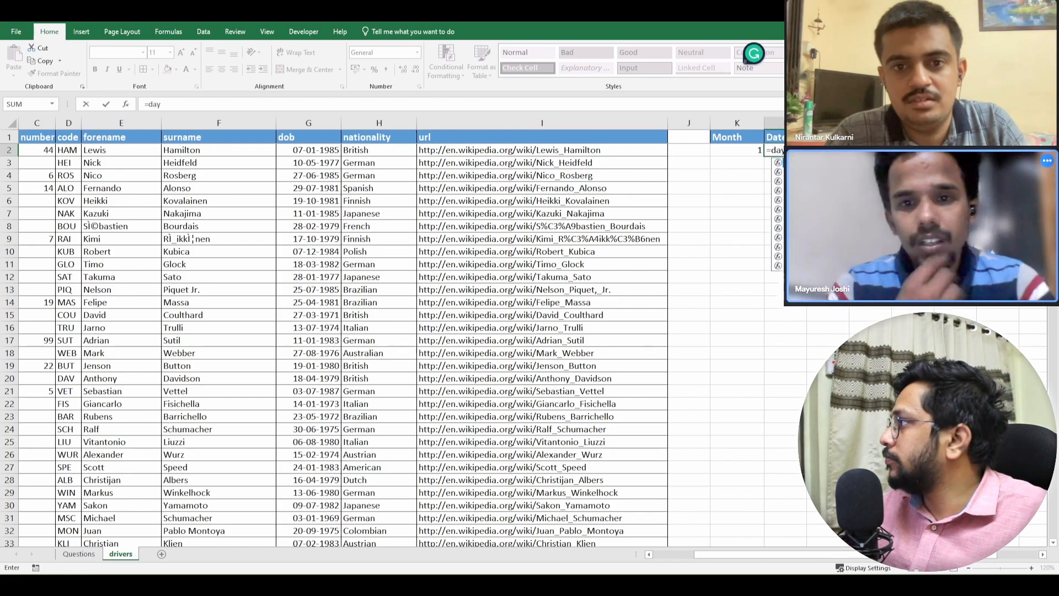
key("Tab")
left_click(88, 147)
key("Right")
key("Right")
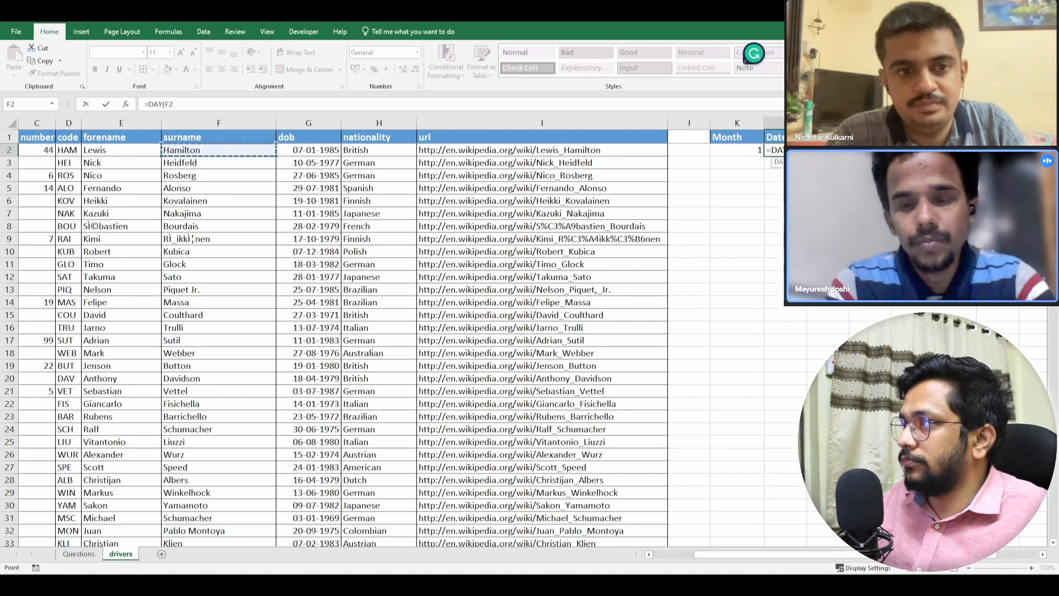
type(")")
key("Return")
key("Up")
key("Right")
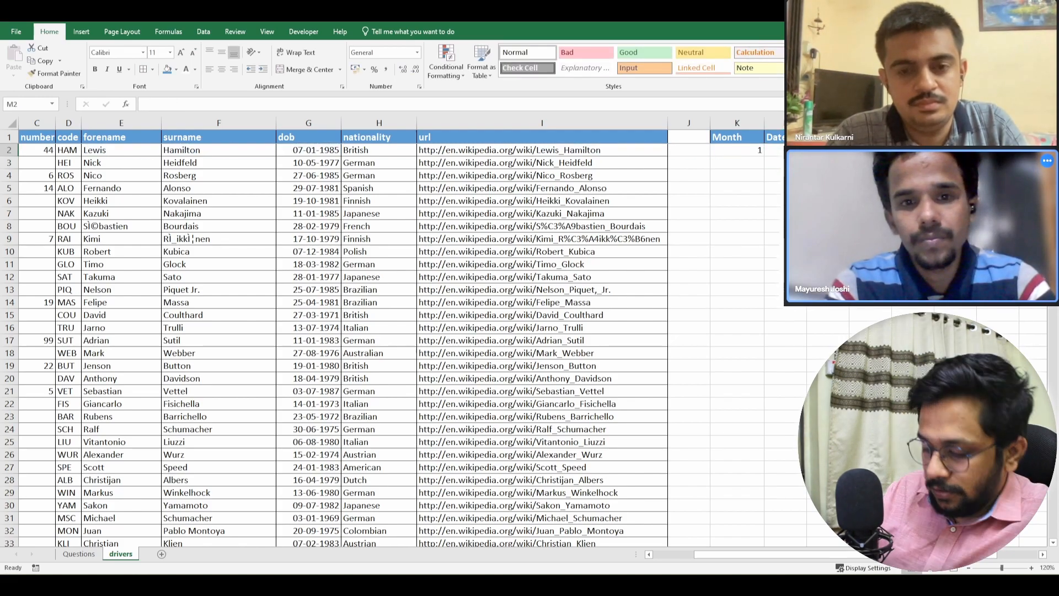
- Extract the birth year in M2 with =YEAR(G2)
type("=year")
key("Tab")
key("Left")
key("Left")
key("Left")
key("Left")
- Fill the month, day and year formulas from K2:M2 down through row 452 and return to the top of the sheet
key("Left")
key("Left")
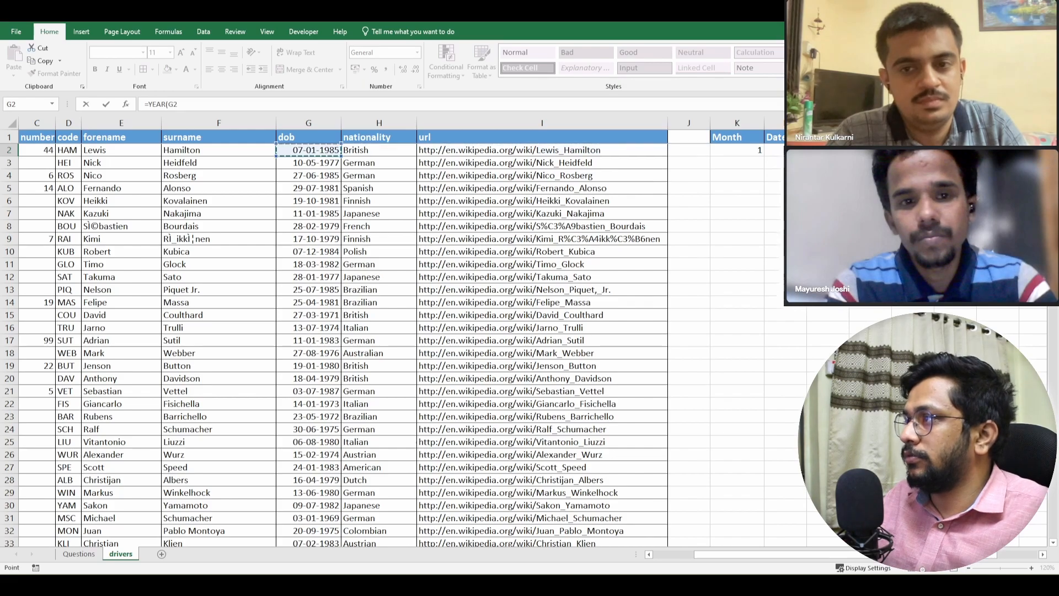
type(")")
key("Return")
key("Left")
key("ctrl+Left")
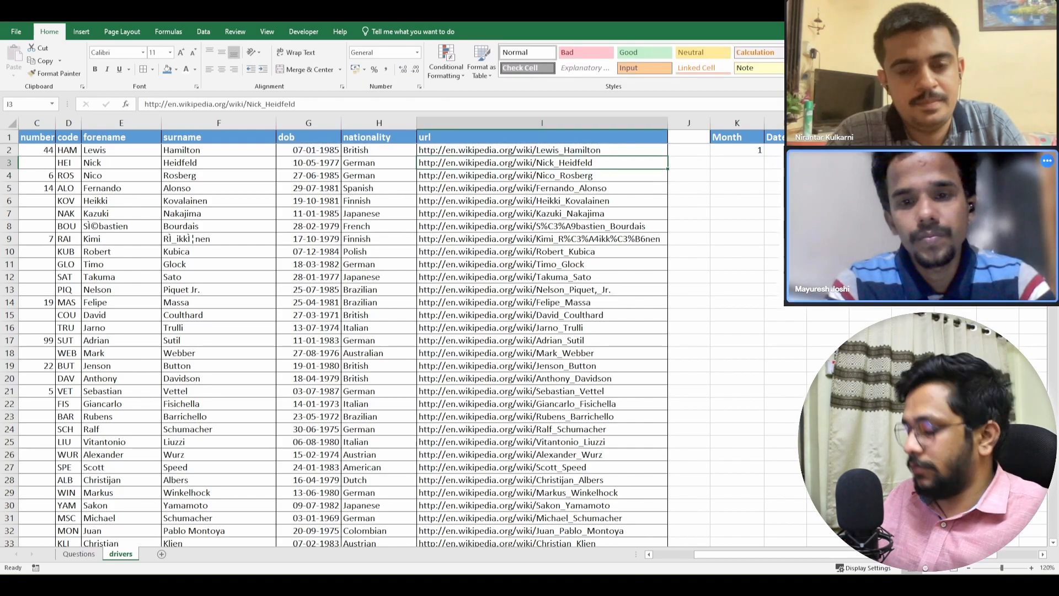
key("ctrl+Down")
key("Right")
key("Right")
key("ctrl+shift+Up")
key("shift+Right")
key("shift+Right")
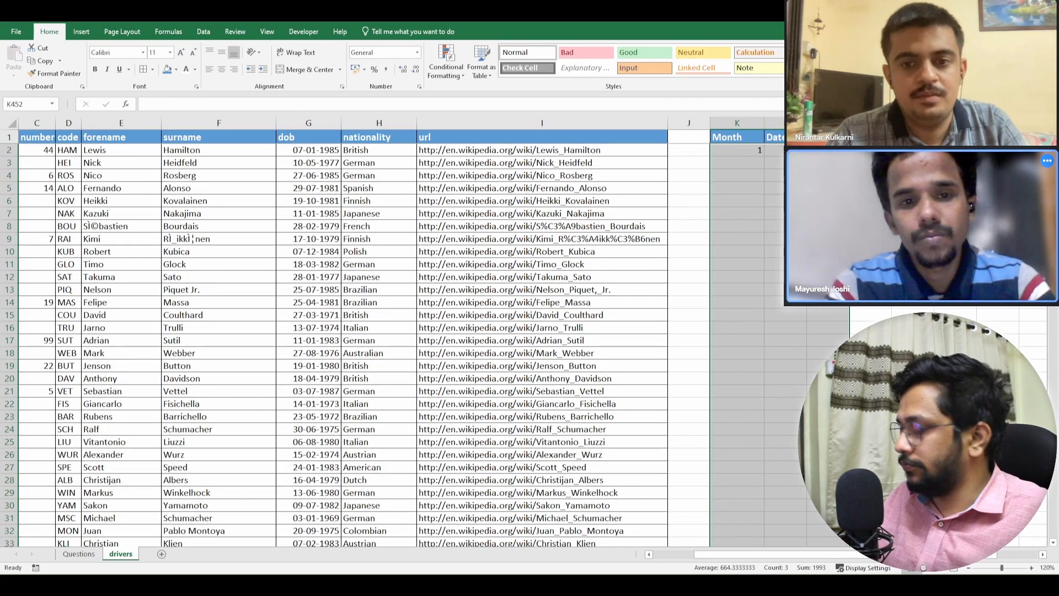
key("ctrl+d")
key("ctrl+Up")
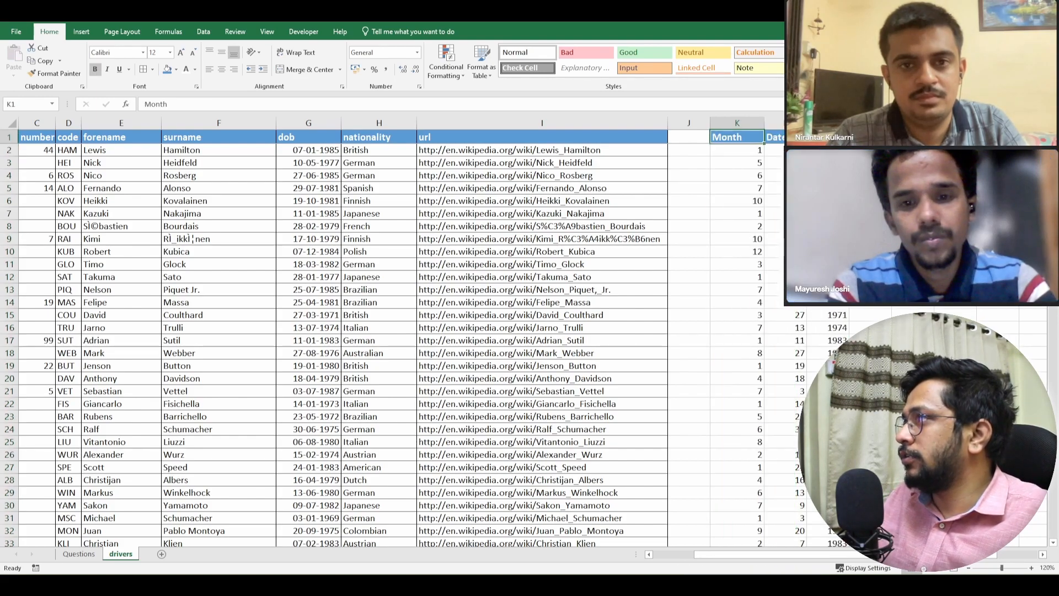
- Examine the filled Month, Date and Year columns and their formulas for plausible values
key("Down")
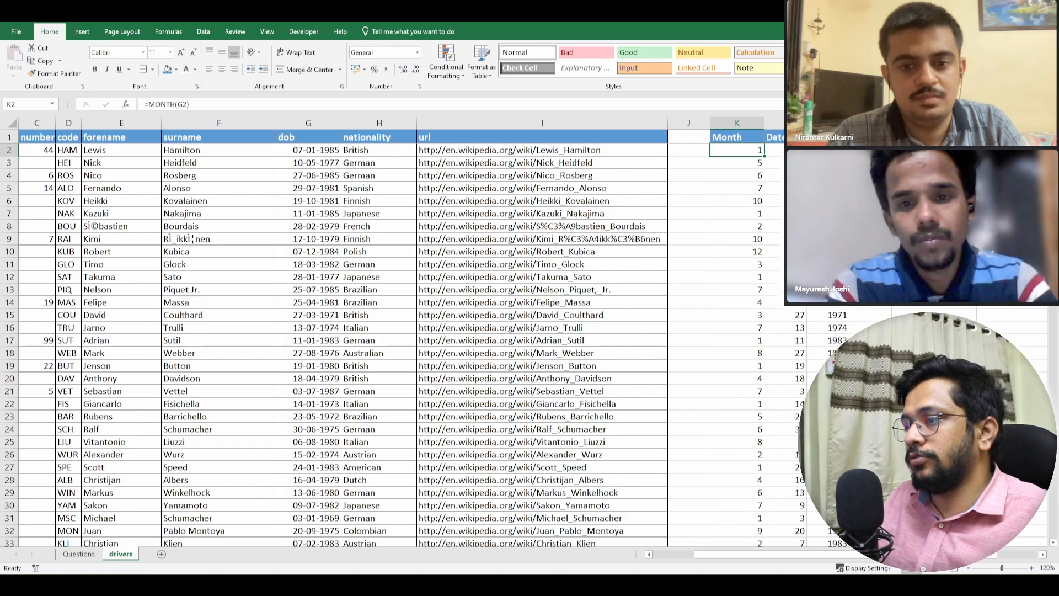
key("Right")
key("Right")
key("Right")
key("Right")
key("Right")
key("Right")
key("Right")
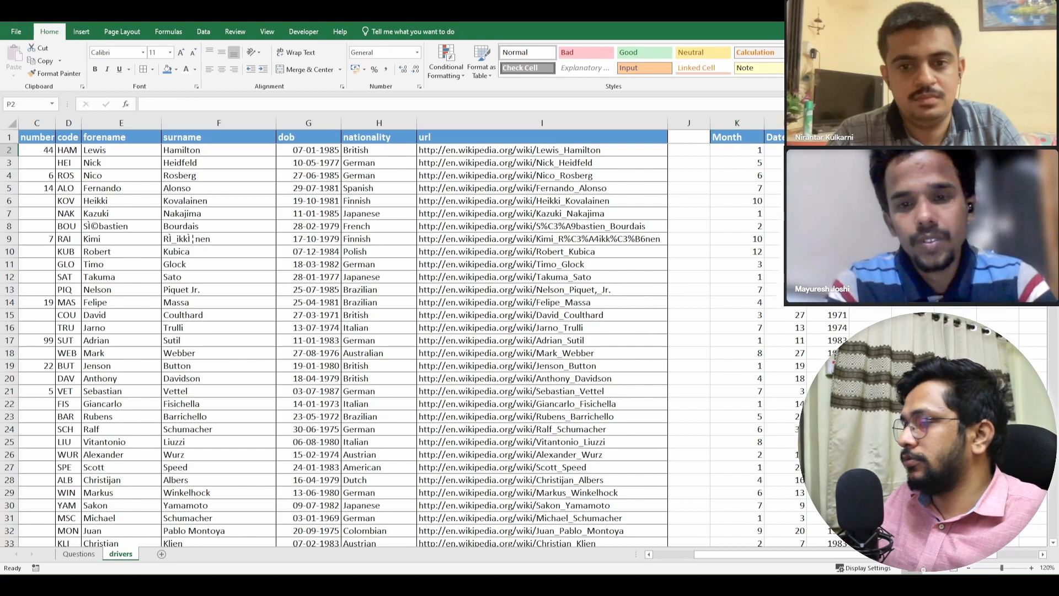
key("Right")
key("Right")
key("Right")
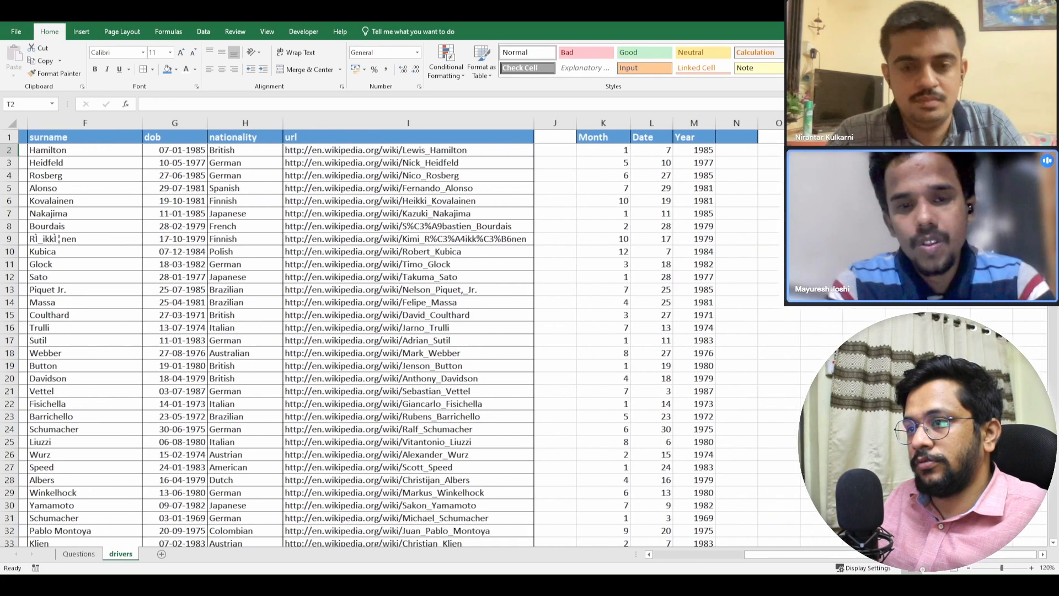
key("Right")
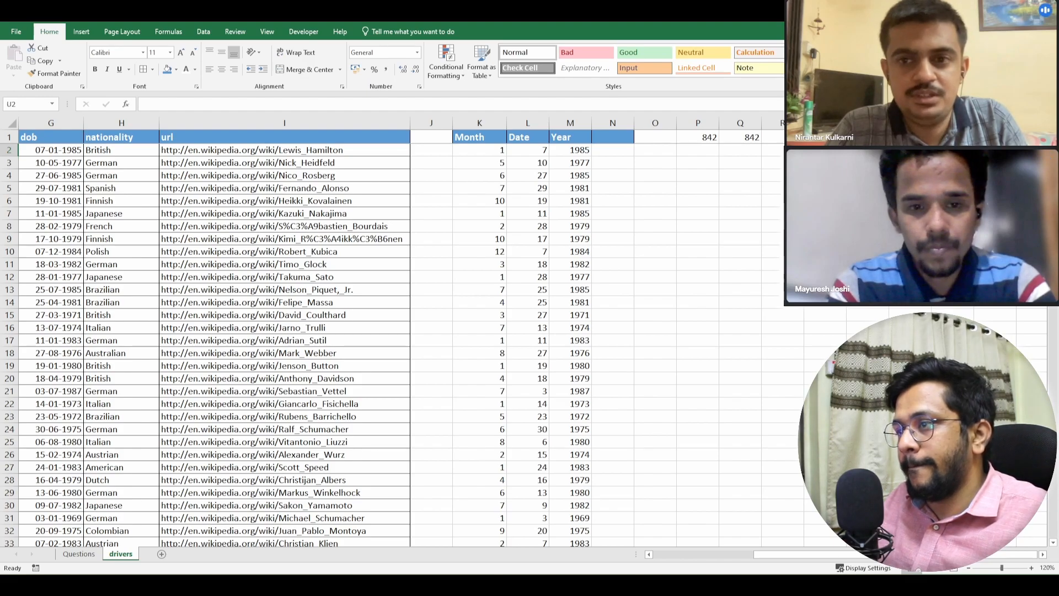
key("Left")
key("Left")
key("Left")
key("Left")
key("Left")
key("Left")
key("Left")
key("Left")
key("Left")
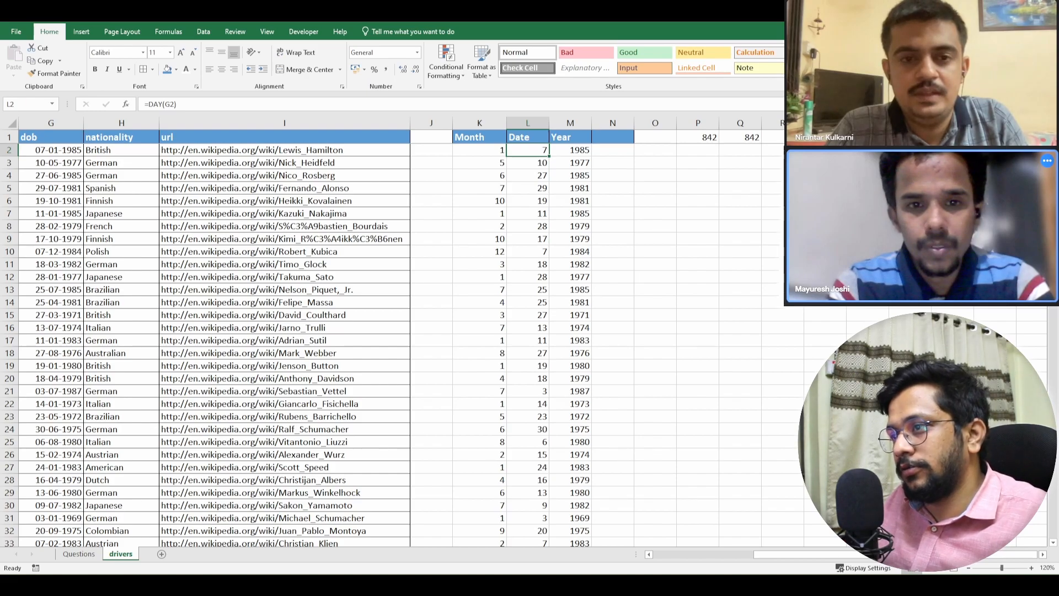
key("Right")
key("Right")
key("Right")
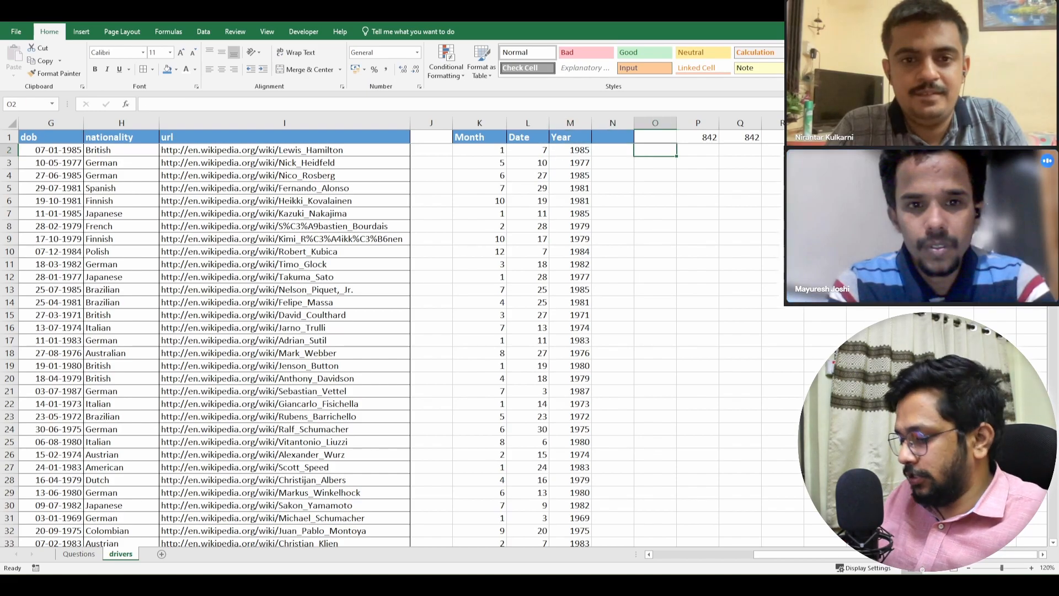
type("=max")
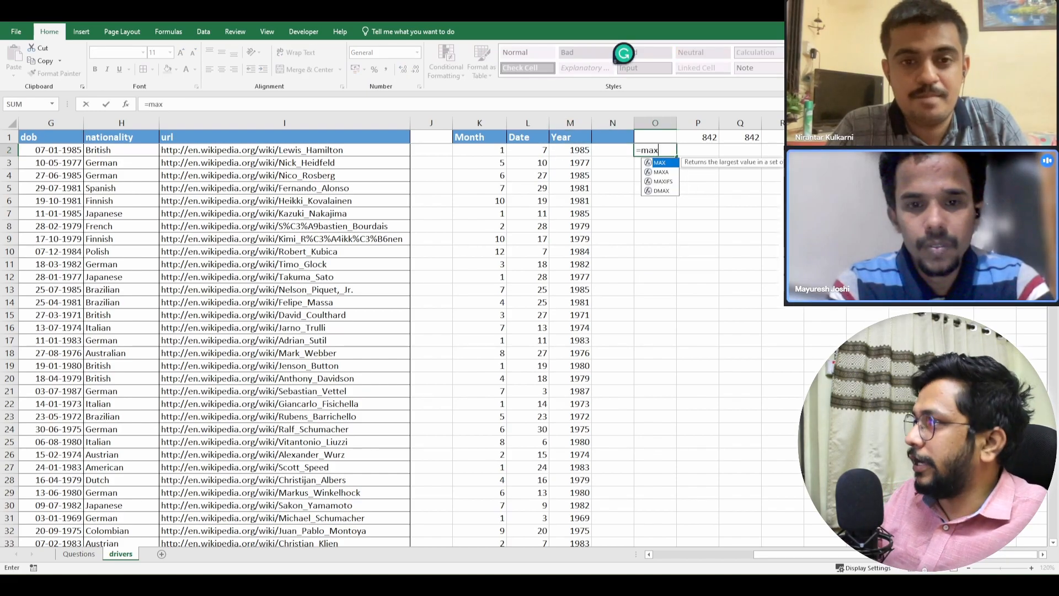
key("Left")
key("Left")
key("Left")
key("Left")
key("Right")
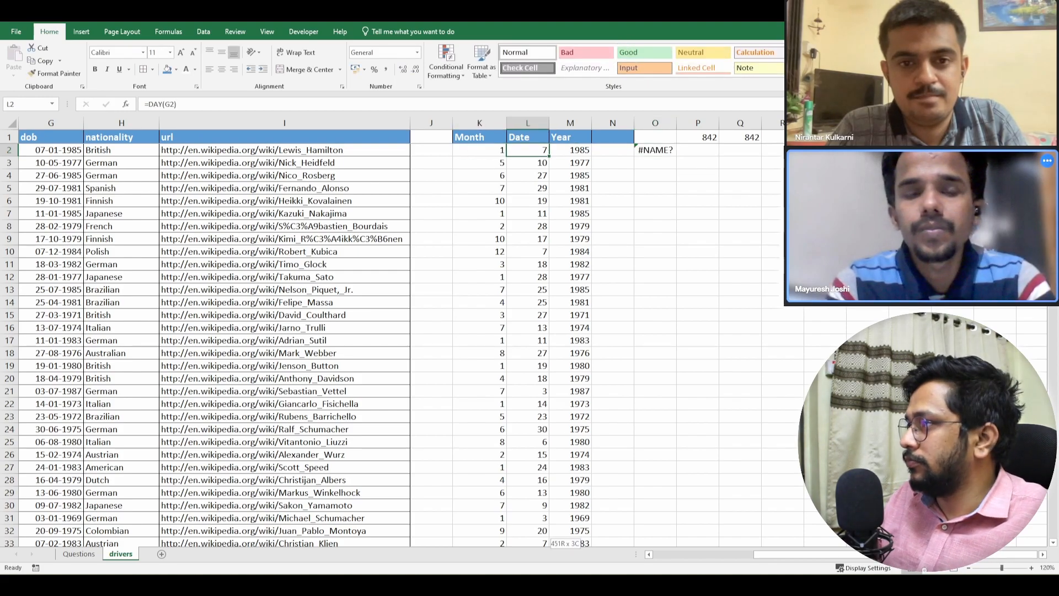
key("ctrl+shift+Down")
type(")")
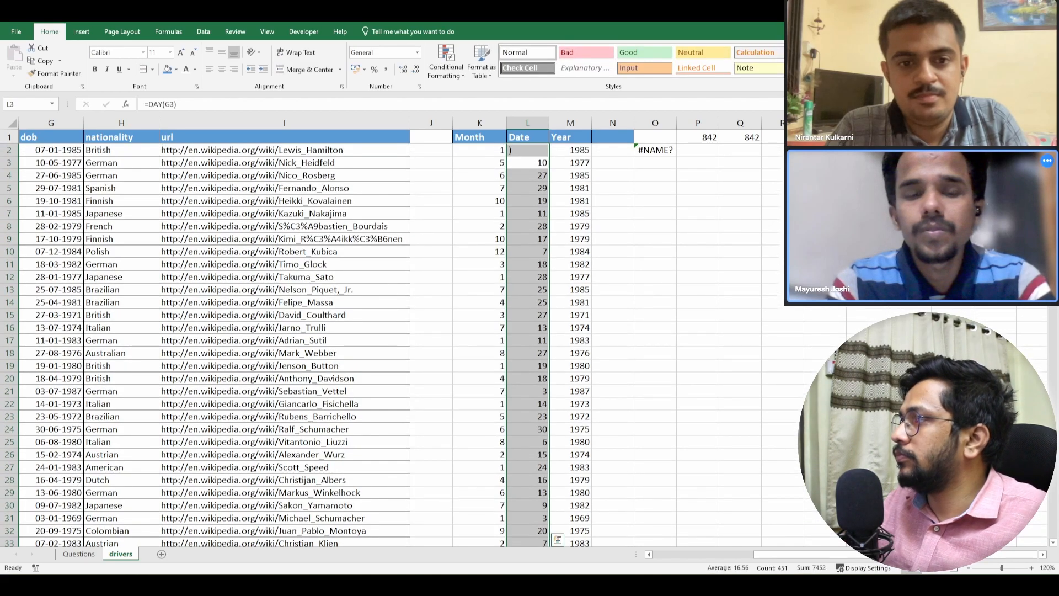
key("Escape")
key("Right")
key("Right")
key("Right")
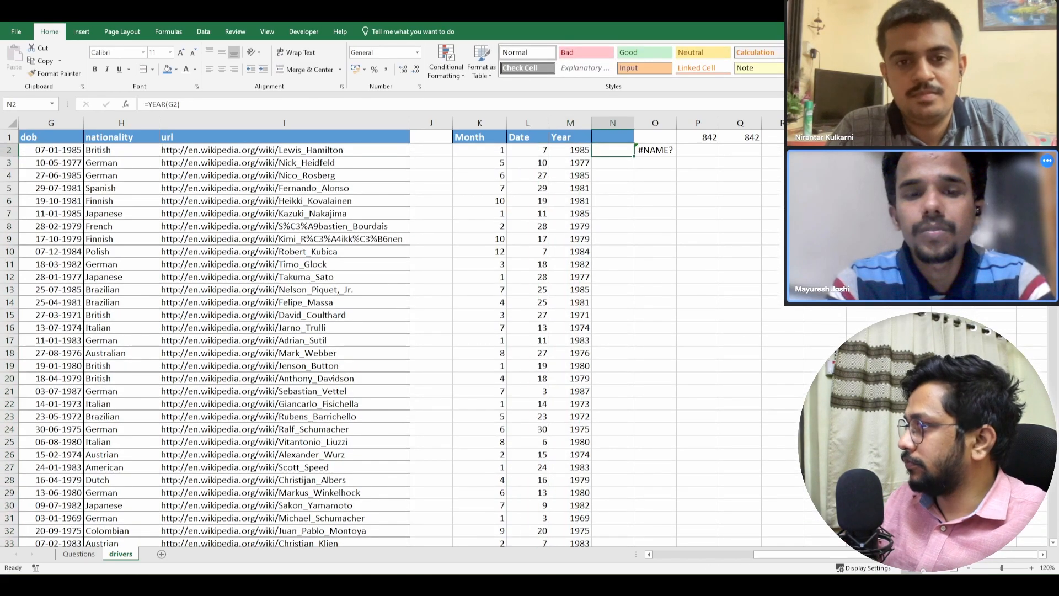
- Check the highest day value with =MAX(L2:L452) in O2, and clear that formula
type("=max")
key("Tab")
key("Left")
key("Left")
key("Left")
key("ctrl+shift+Down")
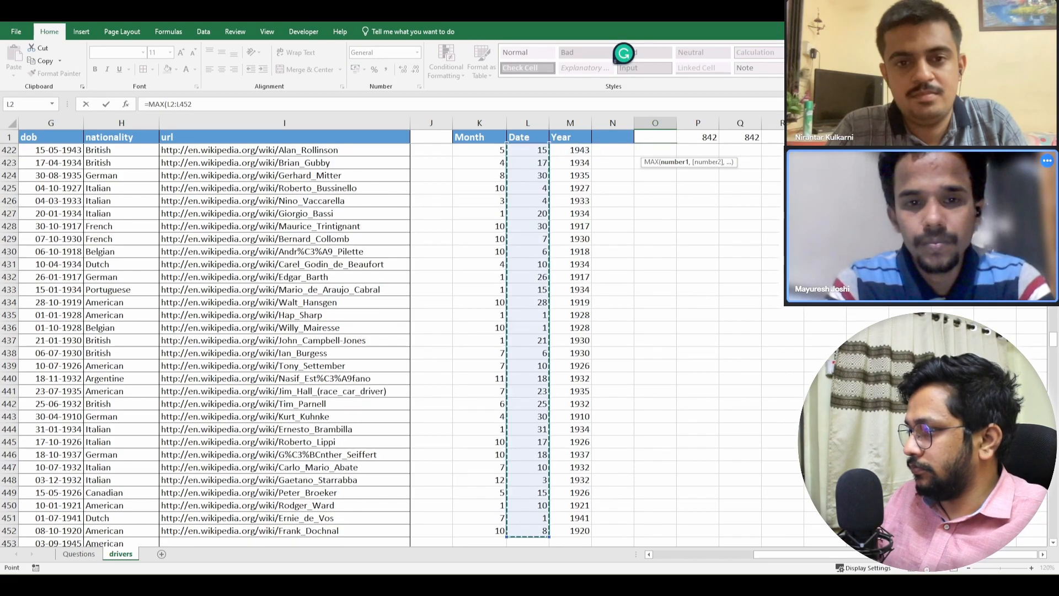
key("Return")
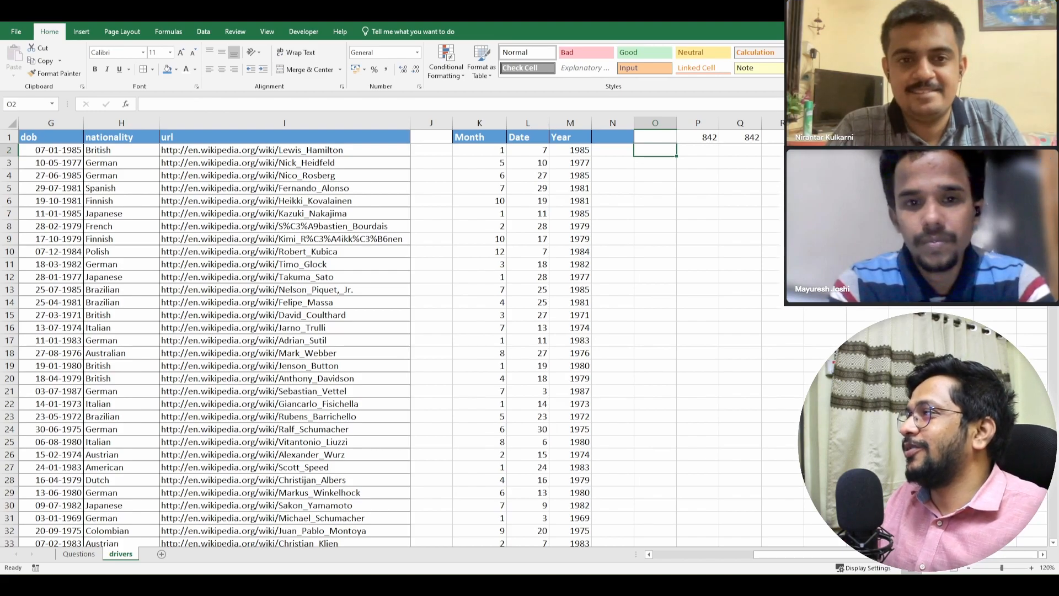
- Enter 1 in P2 as the first number in a list of months with 31 days
key("Left")
key("Left")
key("Left")
key("Left")
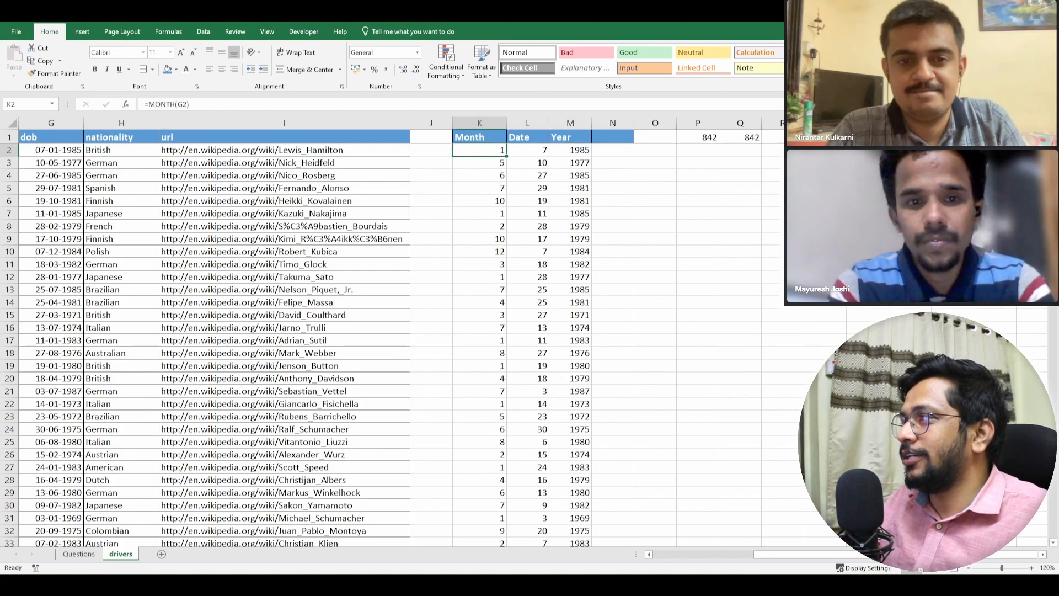
key("Right")
key("Right")
key("Right")
key("Right")
key("Right")
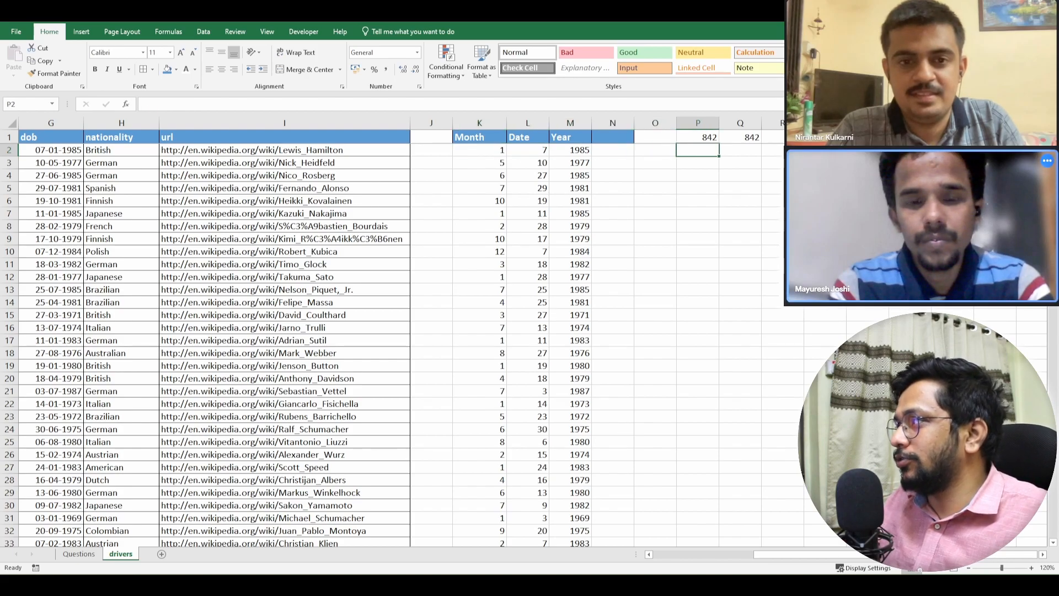
key("Right")
key("Left")
type("1")
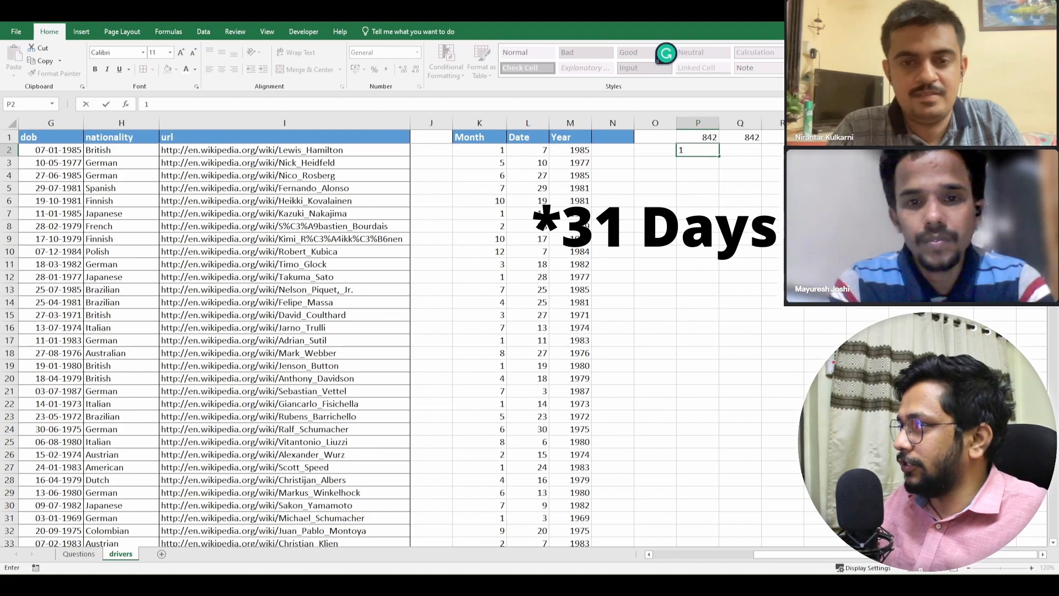
key("Return")
type("=")
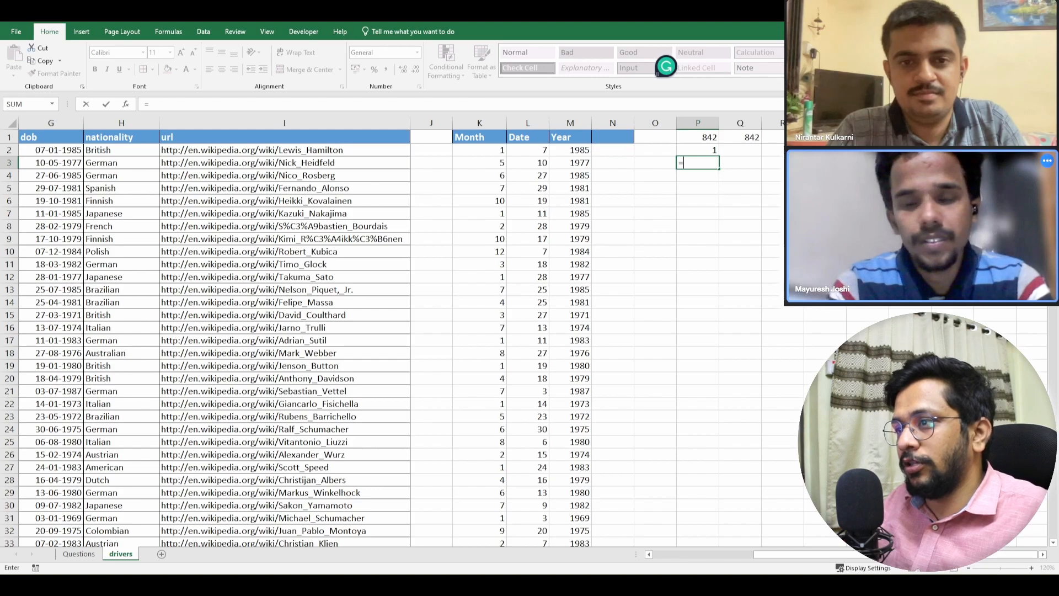
type("+2")
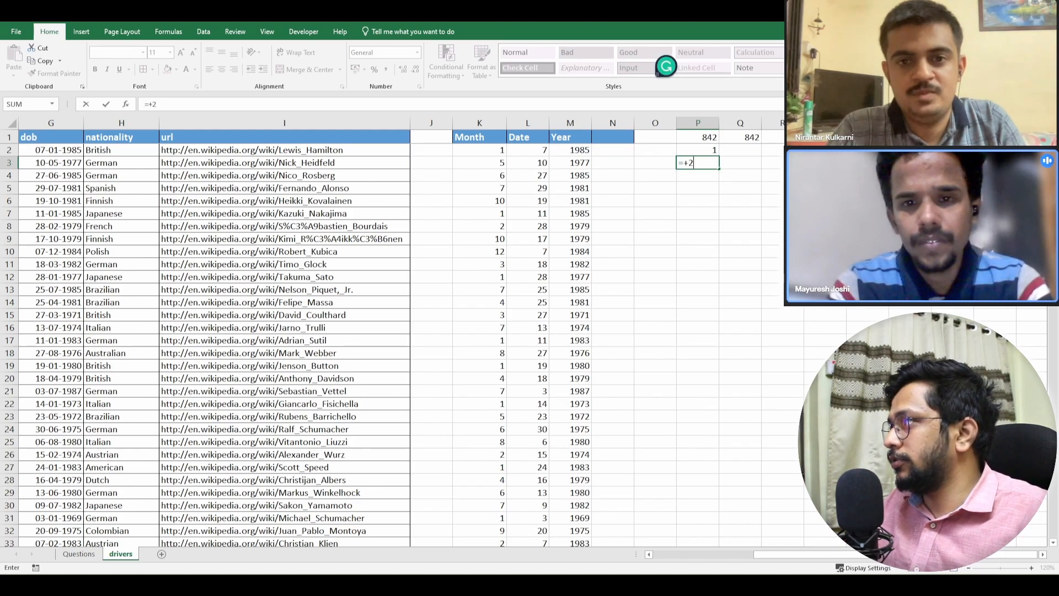
key("ctrl+Return")
key("F2")
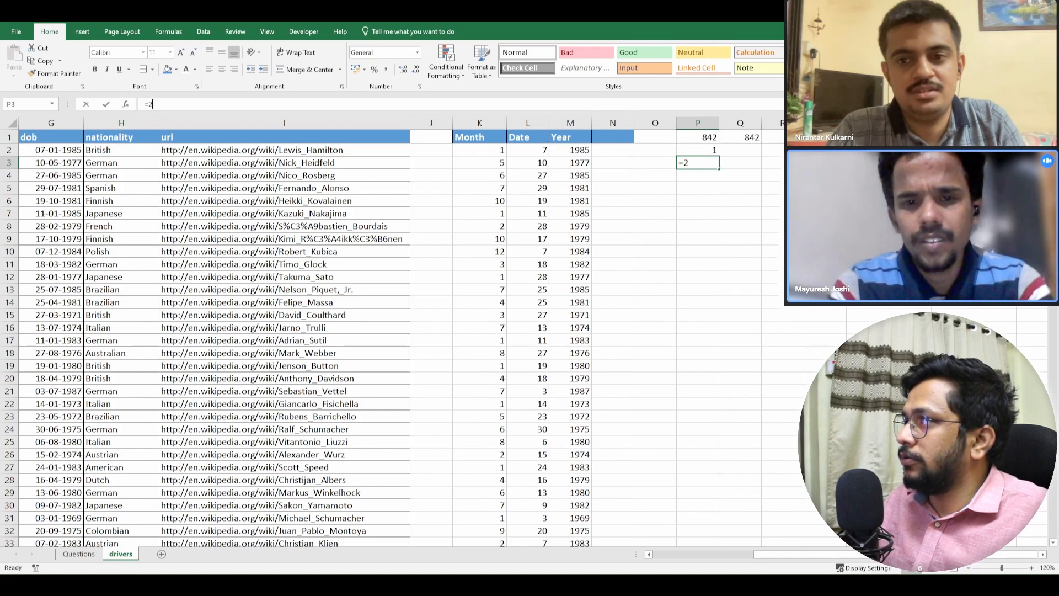
type("+")
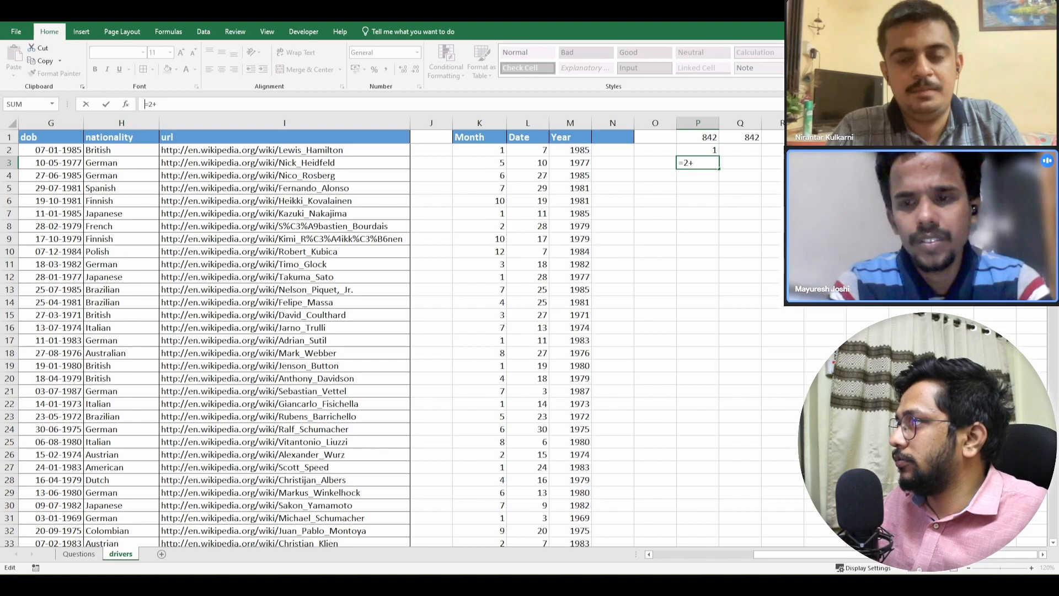
key("F2")
key("Up")
key("Return")
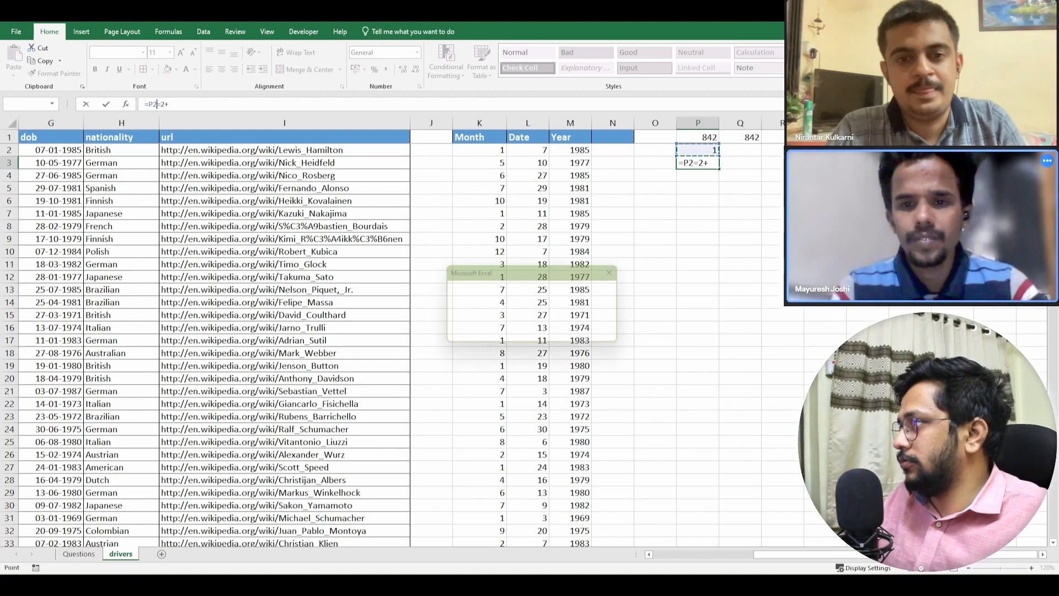
key("n")
key("Return")
key("Escape")
- Enter the formula =P2+2 in P3 to produce the next 31-day month number
type("=")
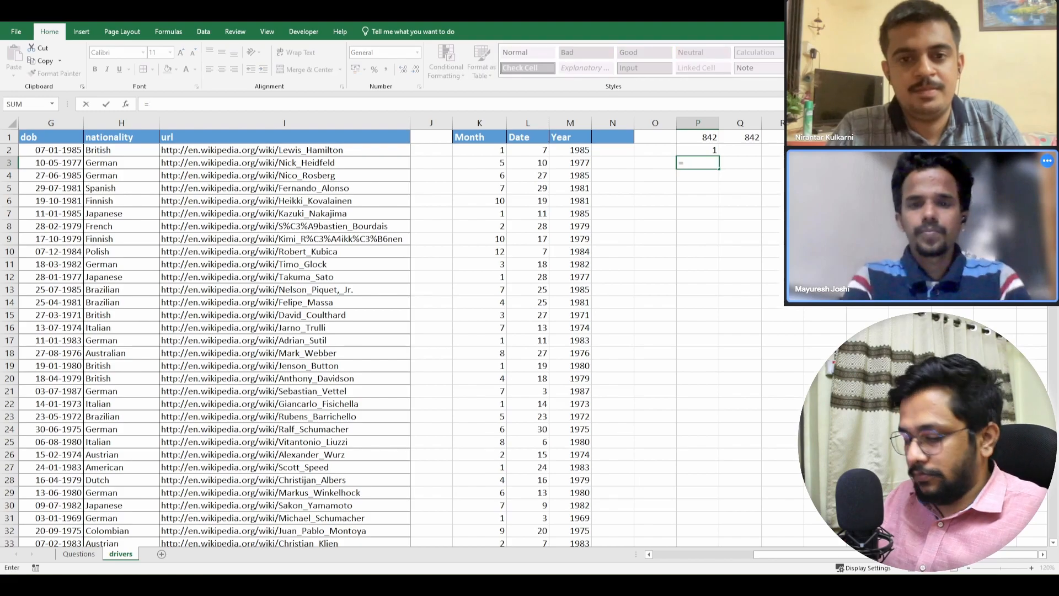
key("Up")
type("+2")
key("Return")
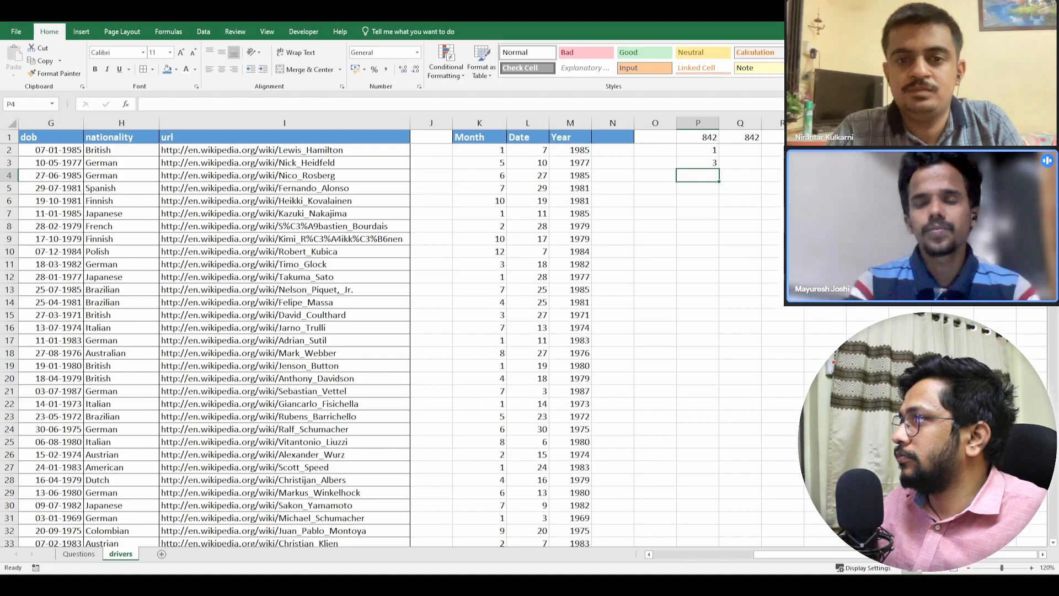
- Fill the formula from P3 down through P4 and P5
key("Up")
key("shift+Down")
key("ctrl+d")
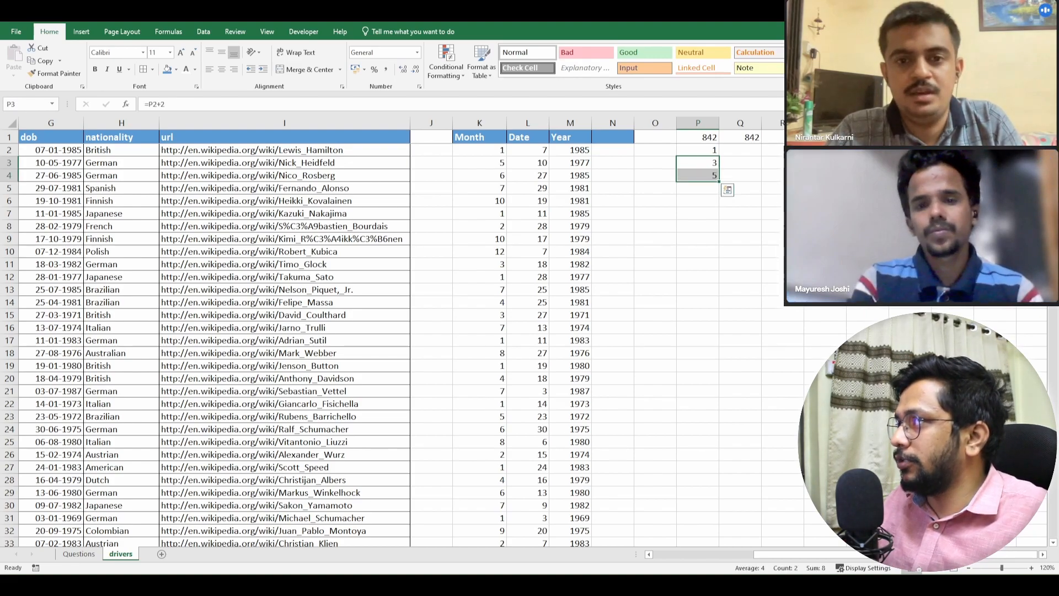
key("Down")
key("shift+Down")
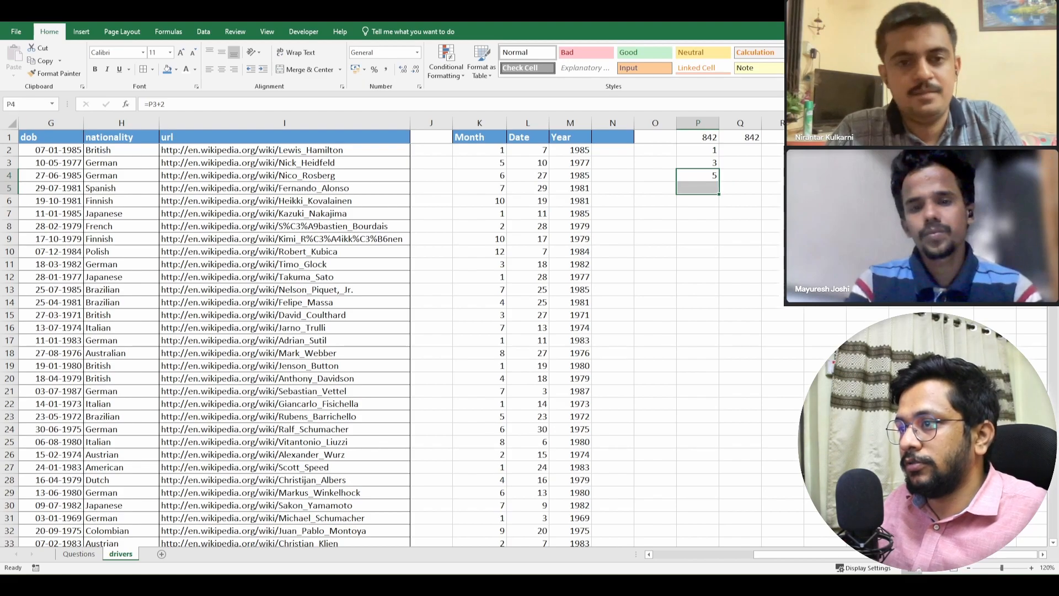
key("ctrl+d")
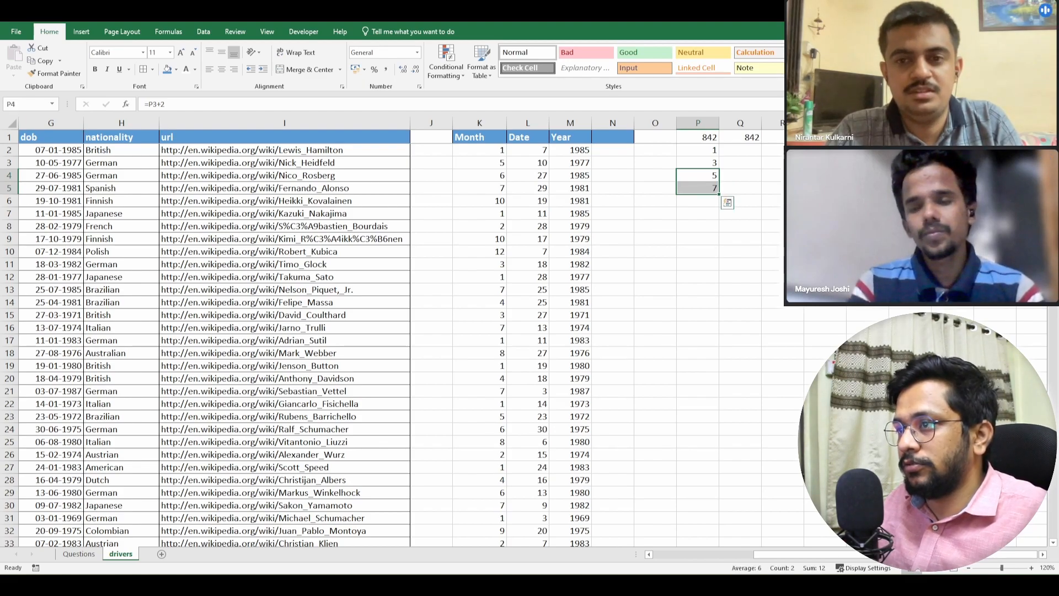
- Complete the list of 31-day months with 8 in P6, 10 in P7 and 12 in P8
key("Down")
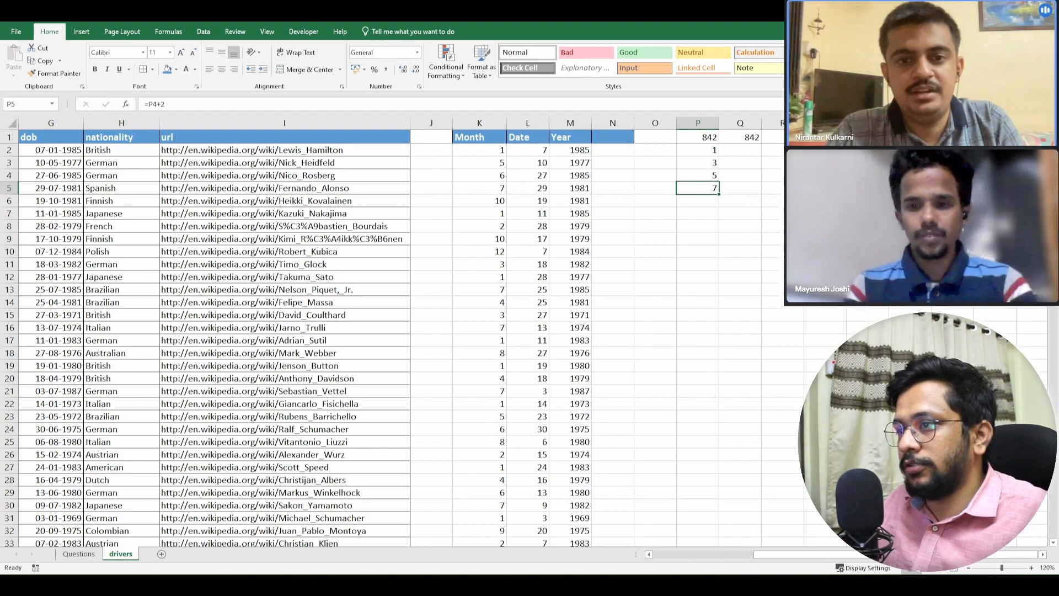
key("shift+Down")
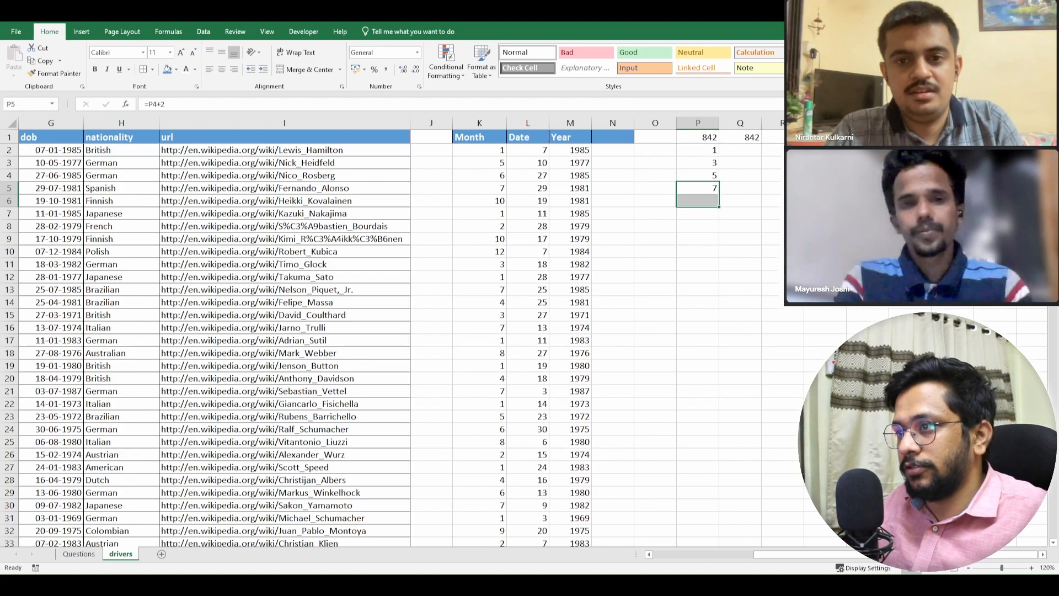
key("Down")
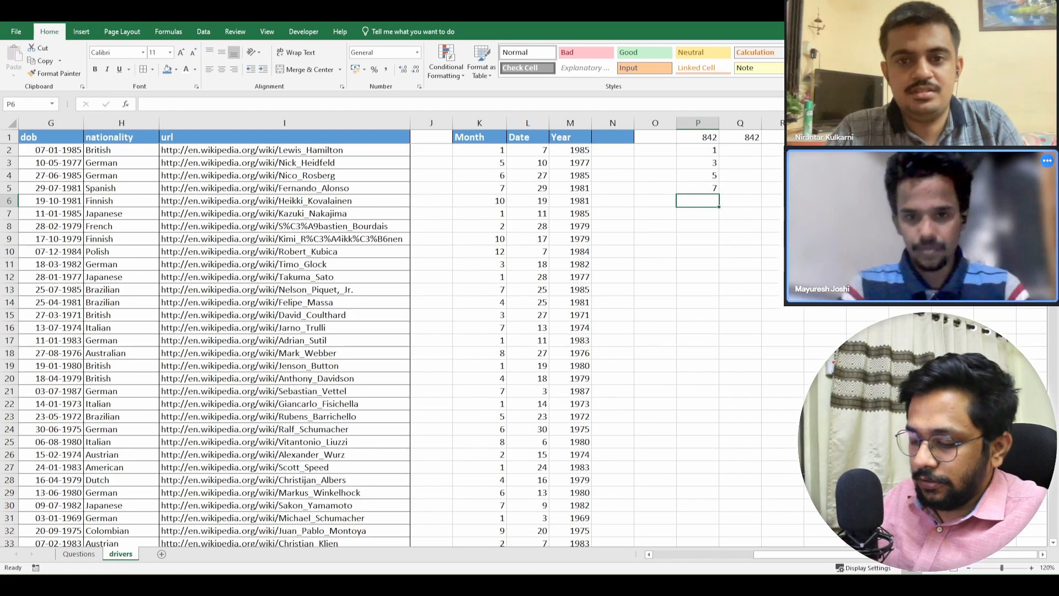
type("8")
key("Return")
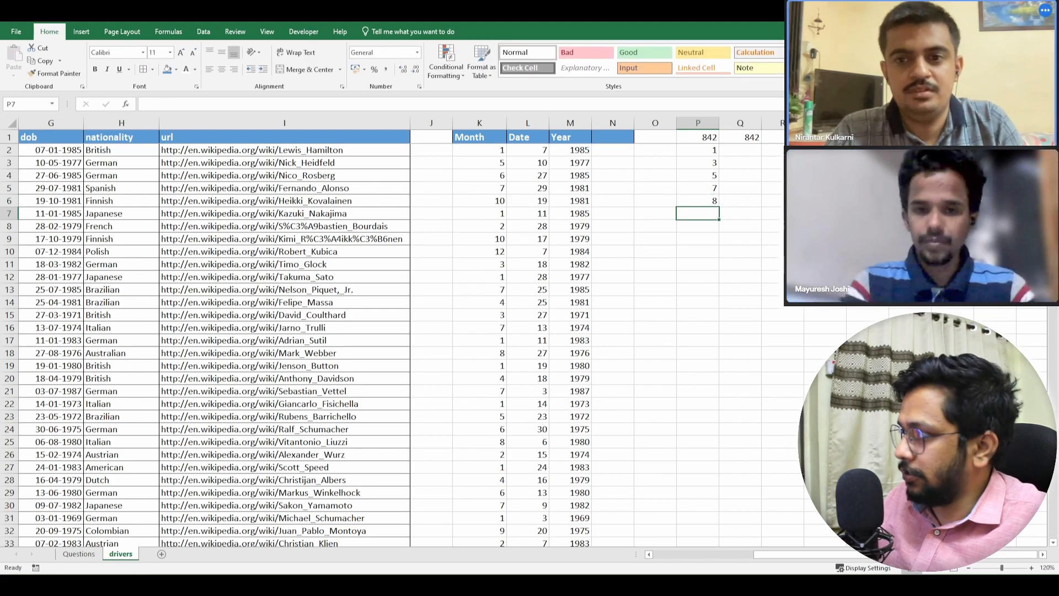
type("10")
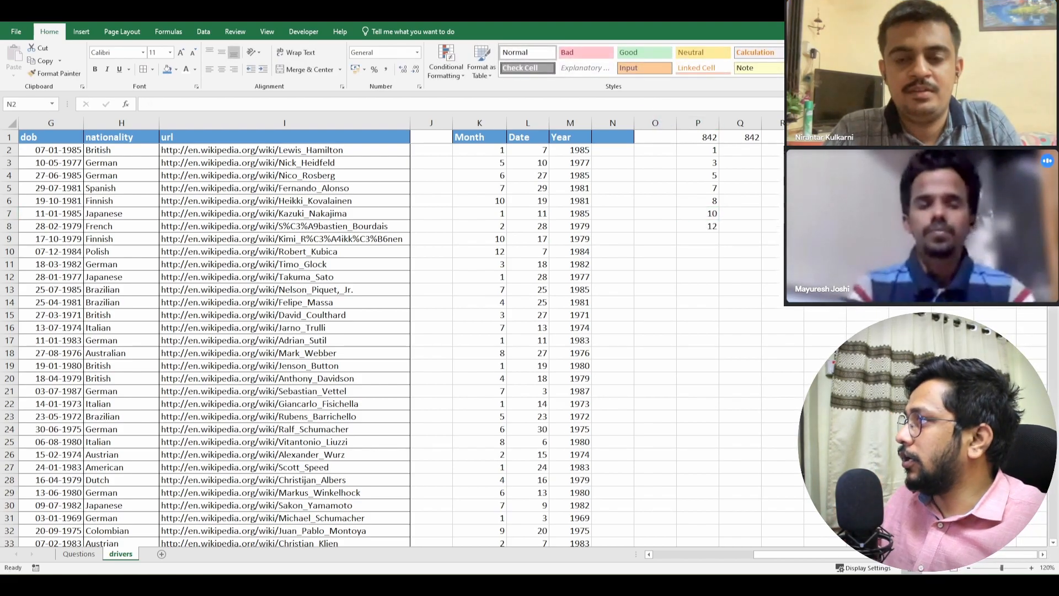
- Start a VLOOKUP formula in N2 with the month in K2 as the lookup value
left_click(612, 150)
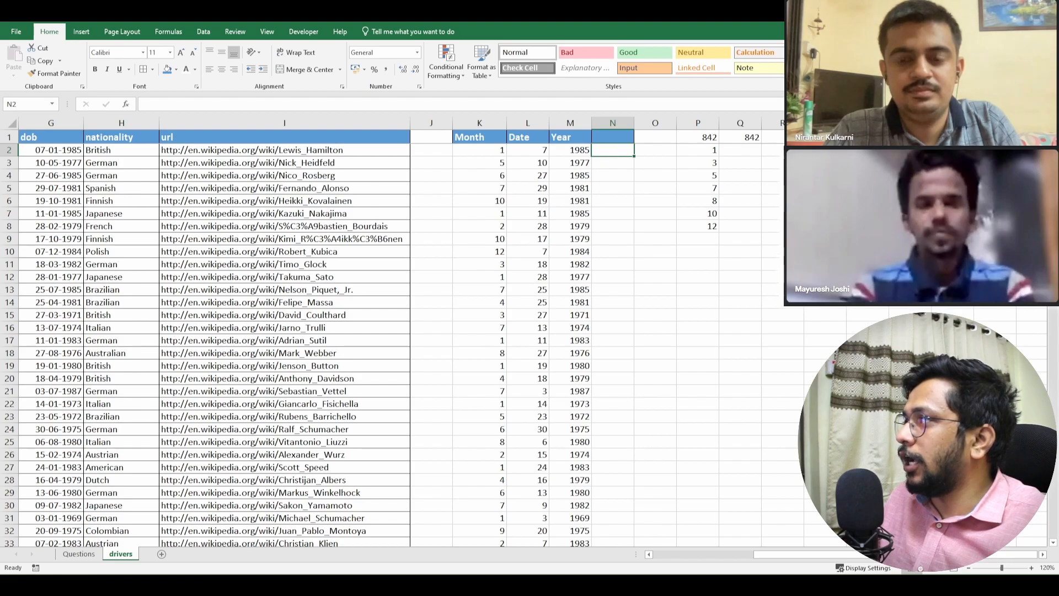
left_click(697, 150)
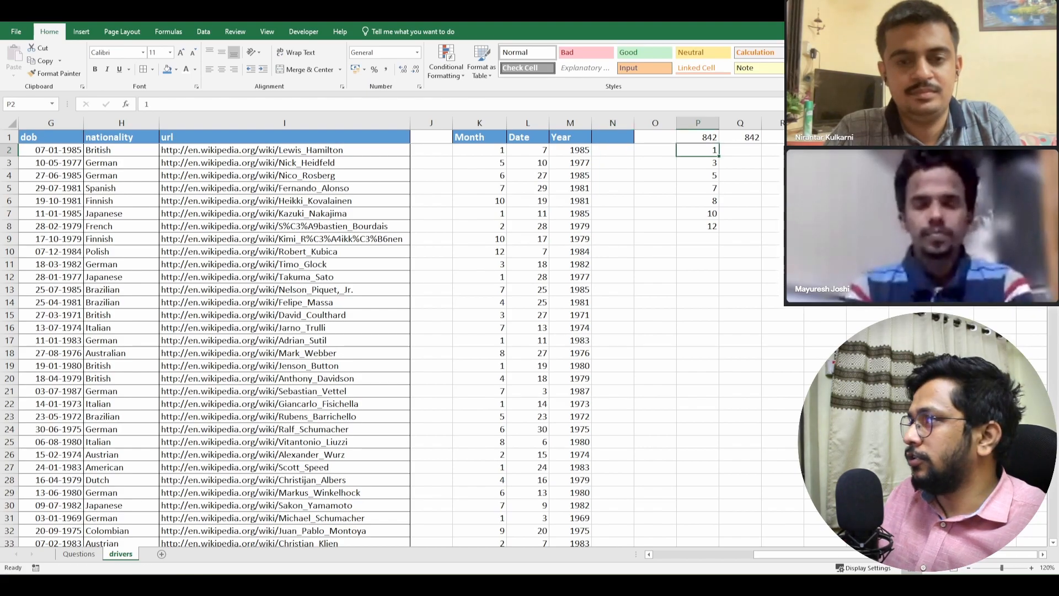
key("Left")
key("Left")
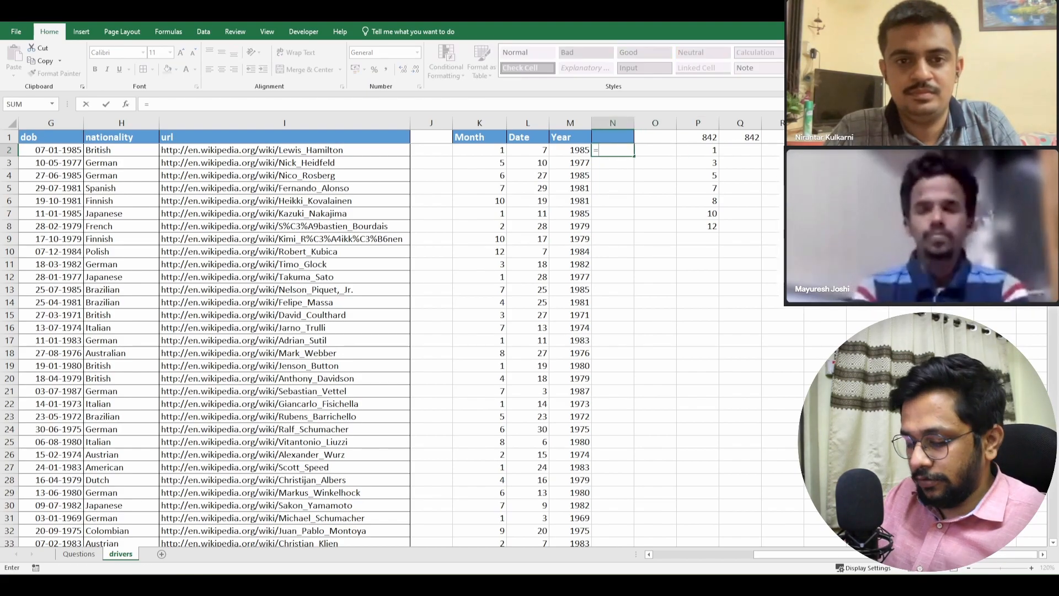
type("=VLOOKUP(")
key("Right")
key("Right")
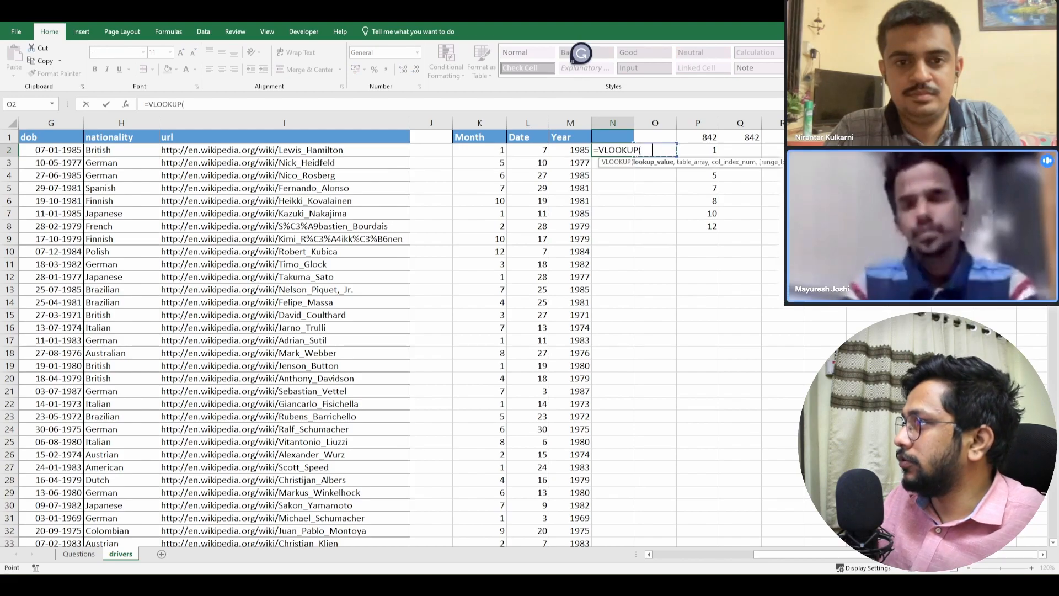
key("Left")
key("Left")
key("Left")
key("Left")
key("Left")
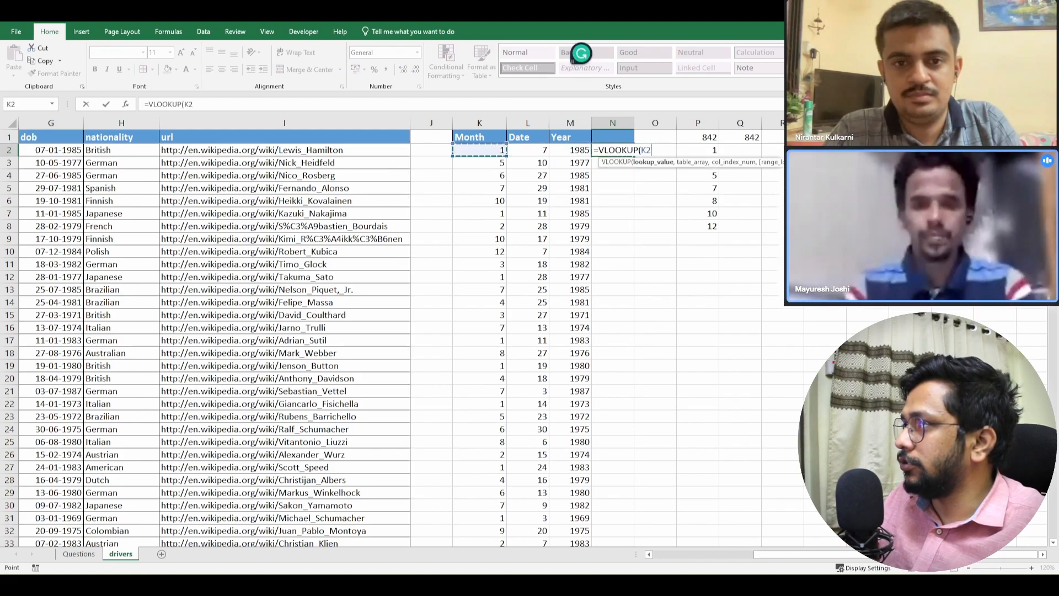
key("Left")
key("Right")
- Complete the VLOOKUP in N2 with the table array $P$2:$P$11, column index 1 and exact match 0
type(",")
key("Right")
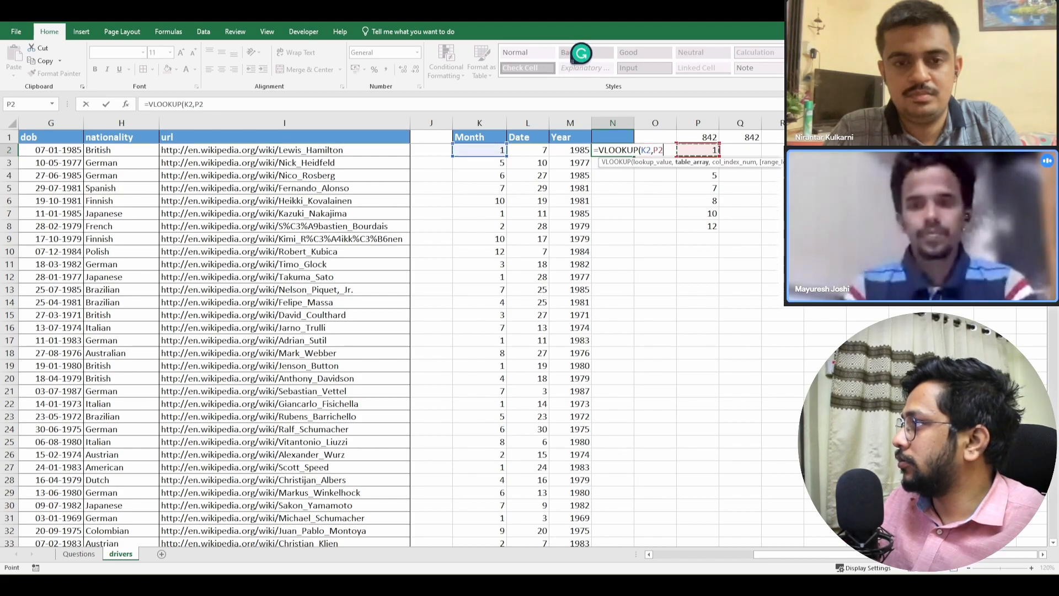
key("Right")
key("shift+Down")
key("shift+Down")
key("shift+Down")
key("shift+Down")
key("shift+Down")
key("shift+Down")
key("shift+Down")
key("shift+Down")
key("shift+Down")
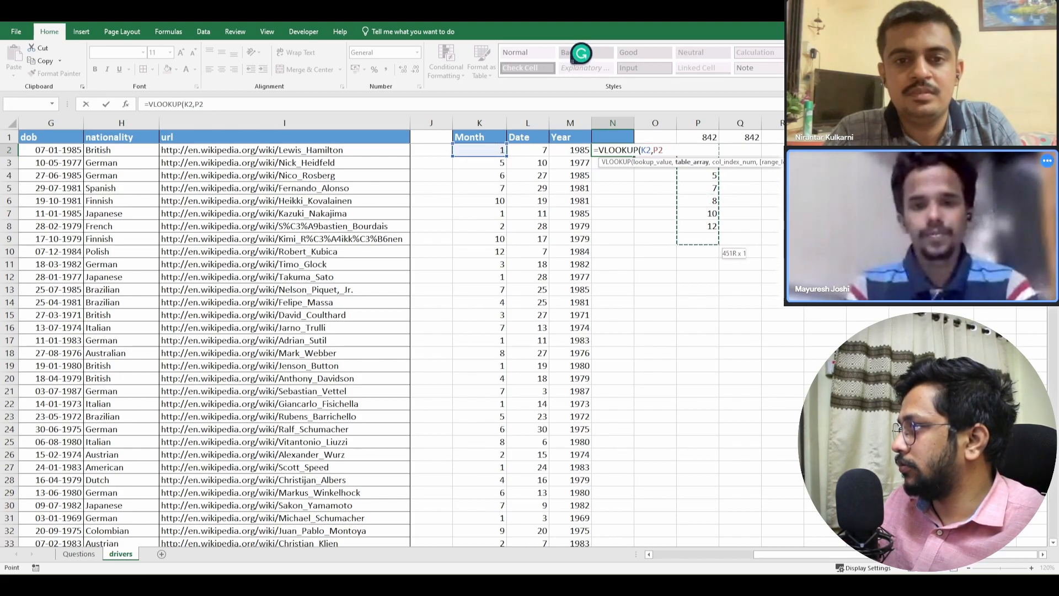
key("F4")
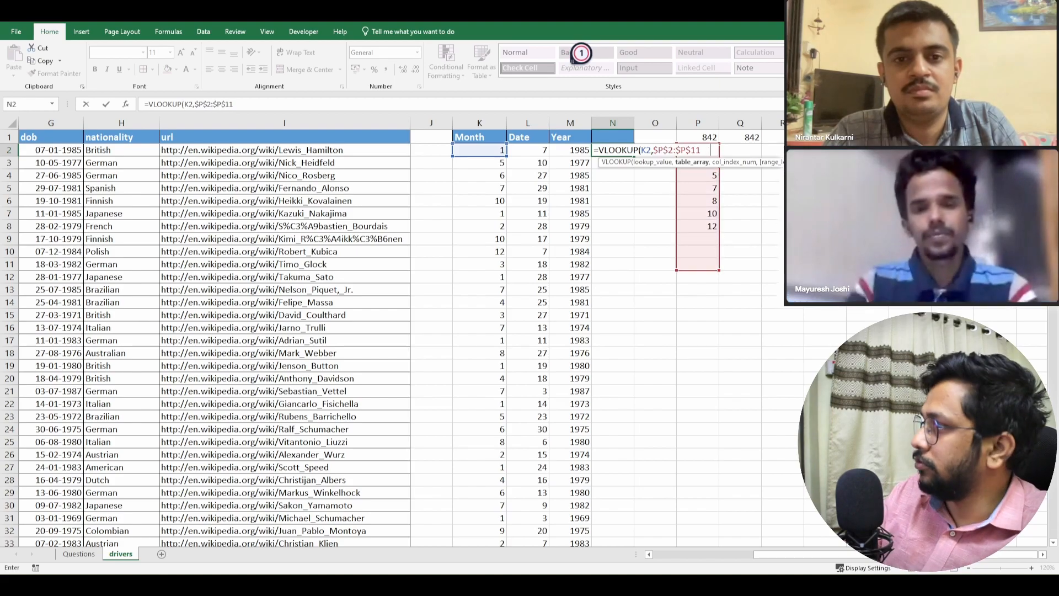
type(",1,0)")
key("ctrl+Return")
- Fill the VLOOKUP formula from N2 down column N to the last driver row and return to header cell N1
key("Left")
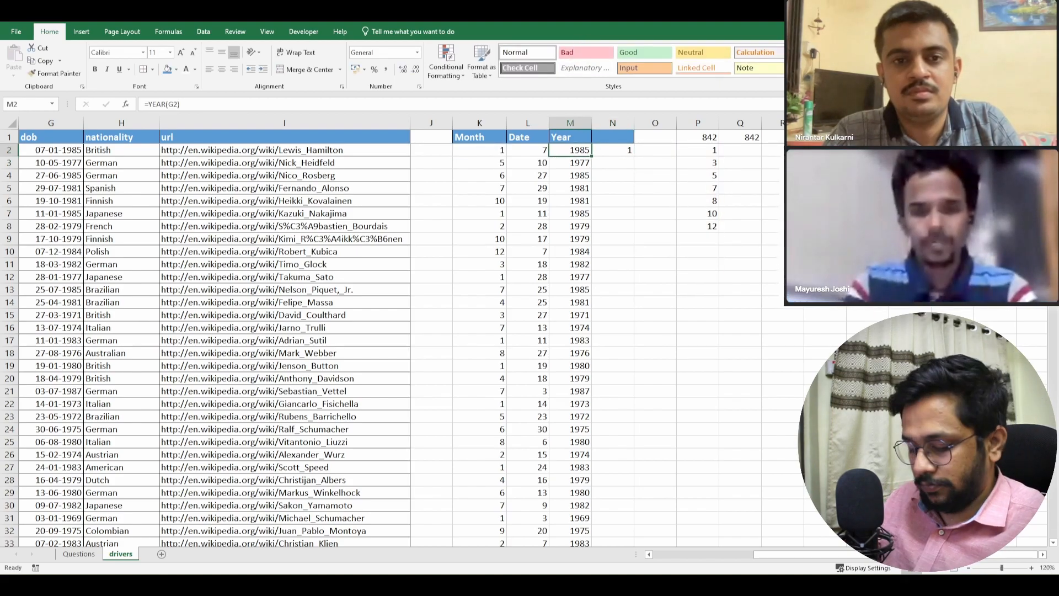
key("ctrl+Down")
key("Right")
key("ctrl+shift+Up")
key("ctrl+d")
key("ctrl+Up")
key("Up")
key("Down")
key("Up")
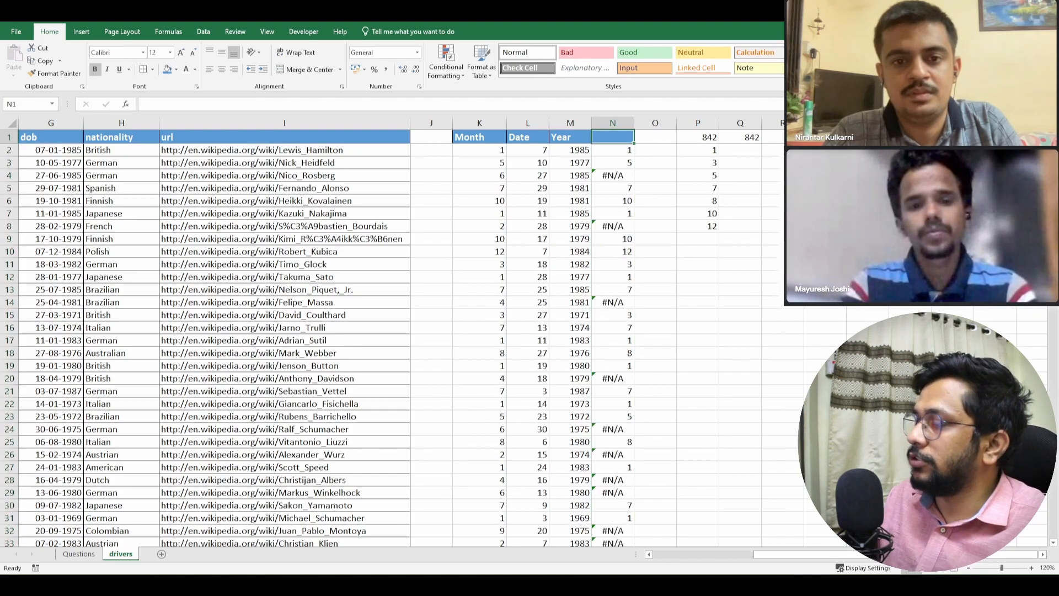
- Add filters to the Month, Date, Year and lookup headers, and exclude the #N/A rows in column N
key("ctrl+shift+l")
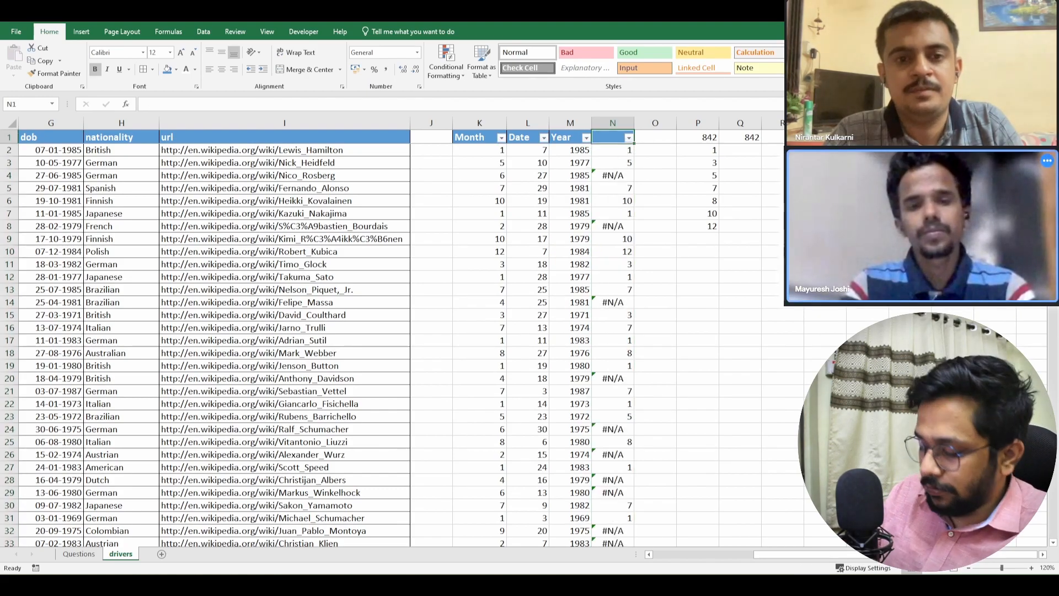
key("alt+Down")
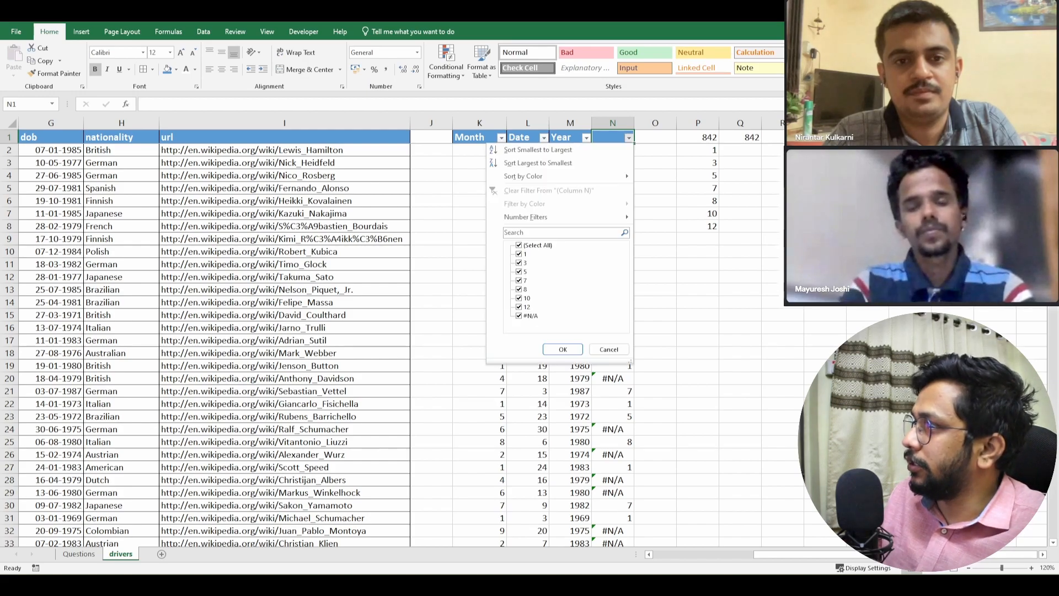
left_click(520, 316)
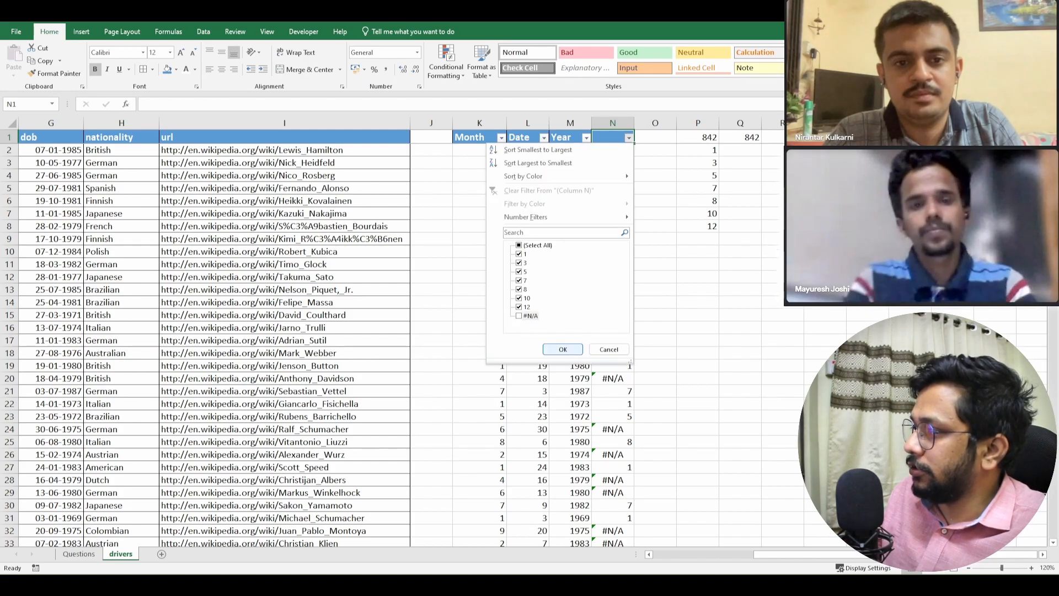
left_click(563, 349)
- Examine the day values listed in the Date column's filter for the 31-day months
left_click(544, 138)
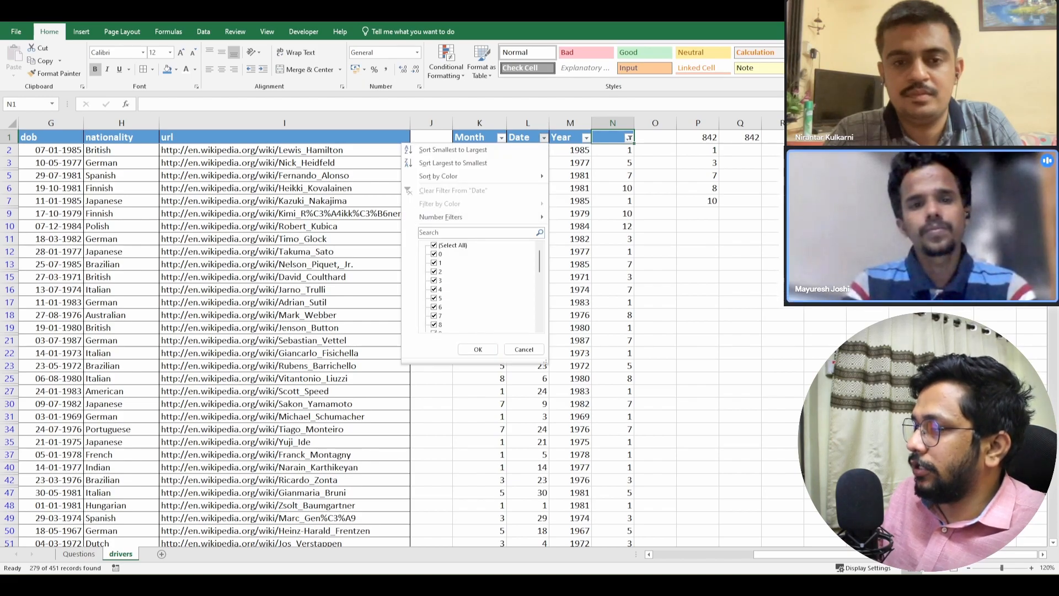
scroll(480, 284, "down", 7)
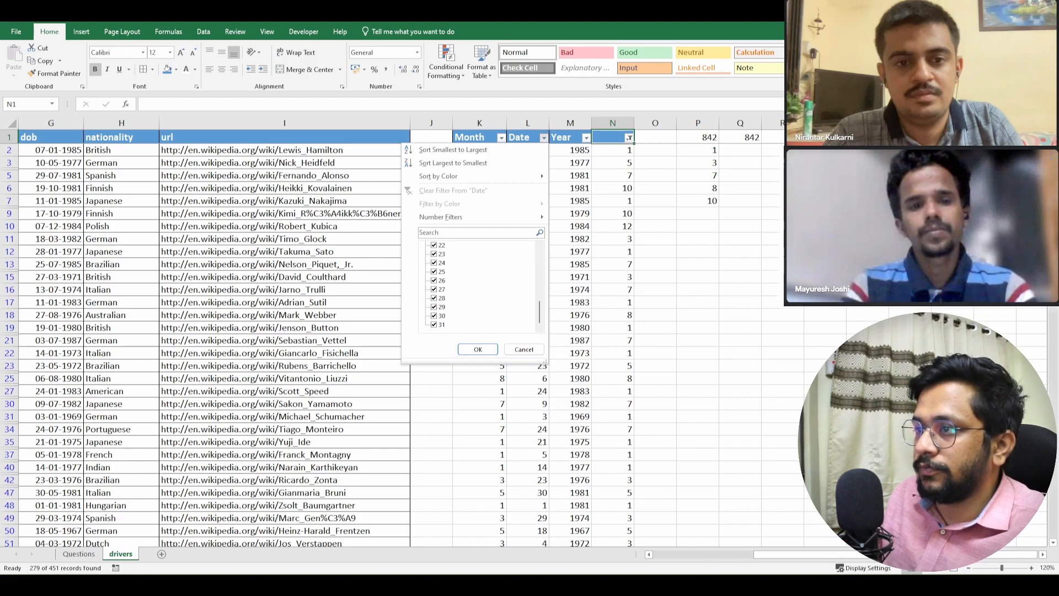
key("Return")
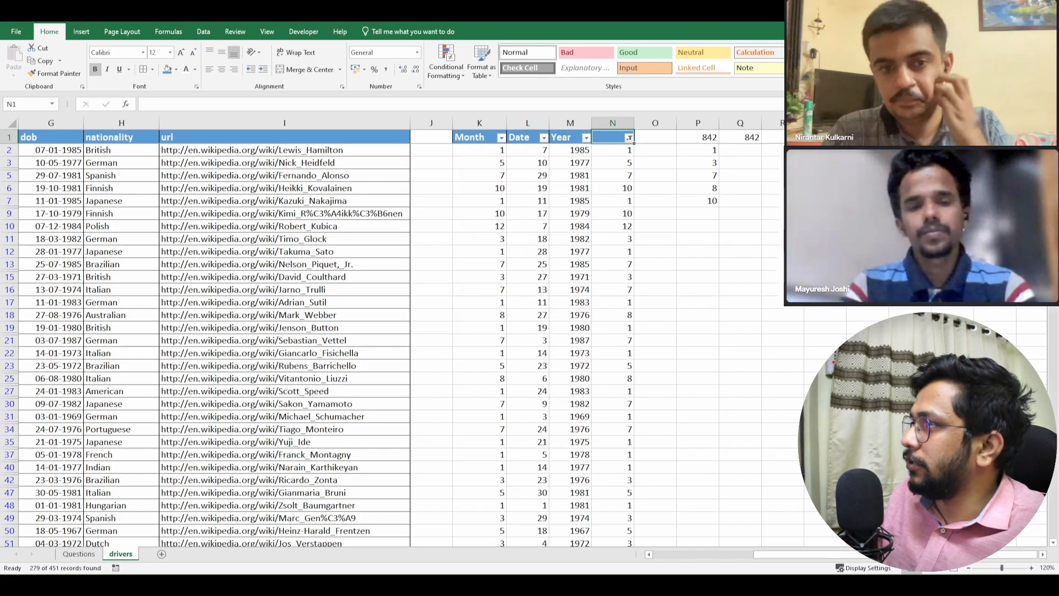
- Show only the #N/A rows in column N and examine the day values listed in the Date column's filter
left_click(629, 137)
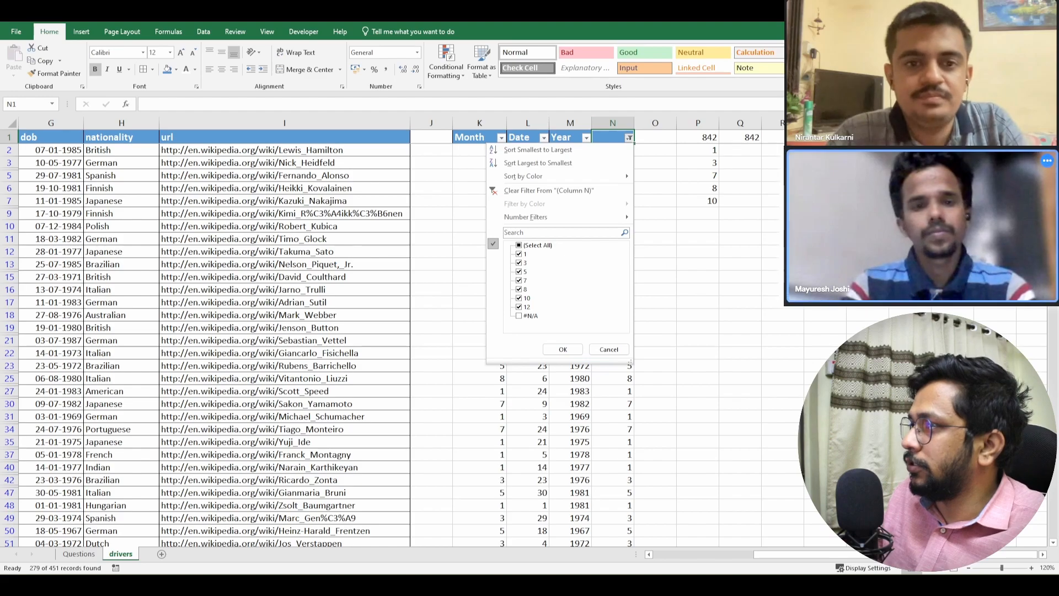
key("space")
left_click(519, 317)
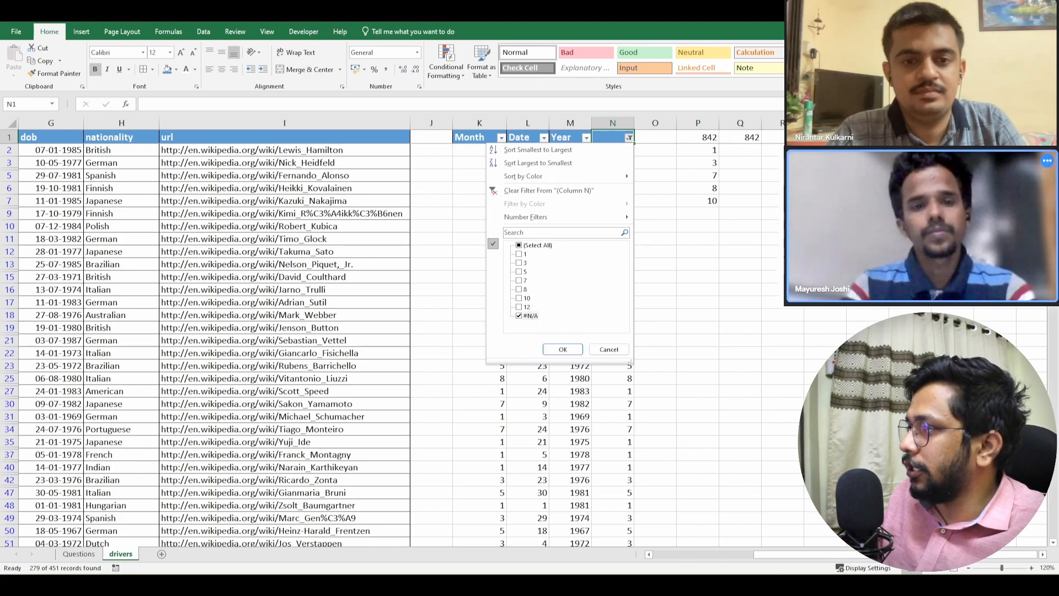
left_click(562, 349)
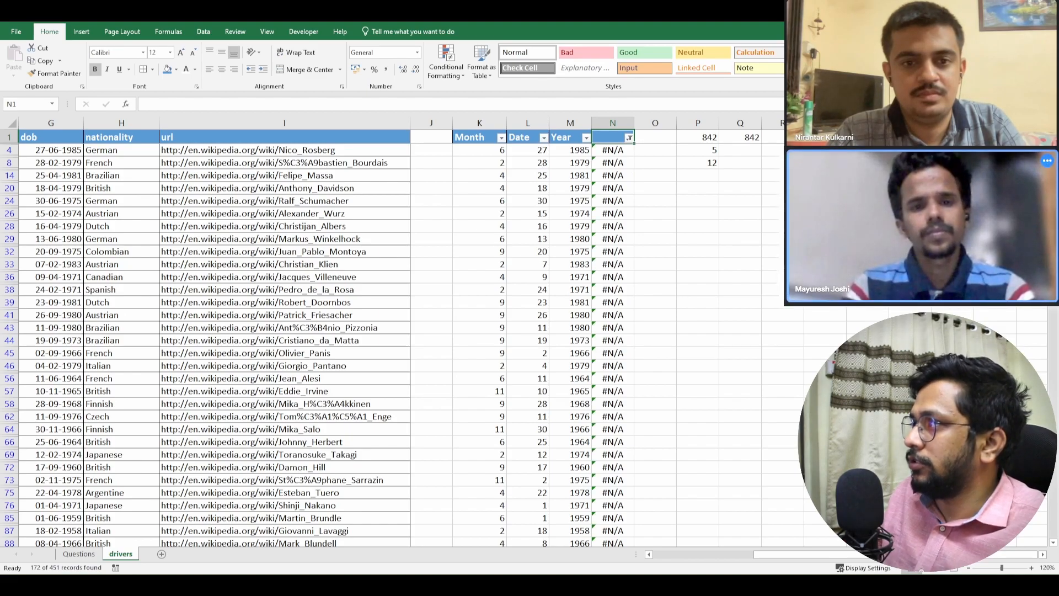
left_click(543, 137)
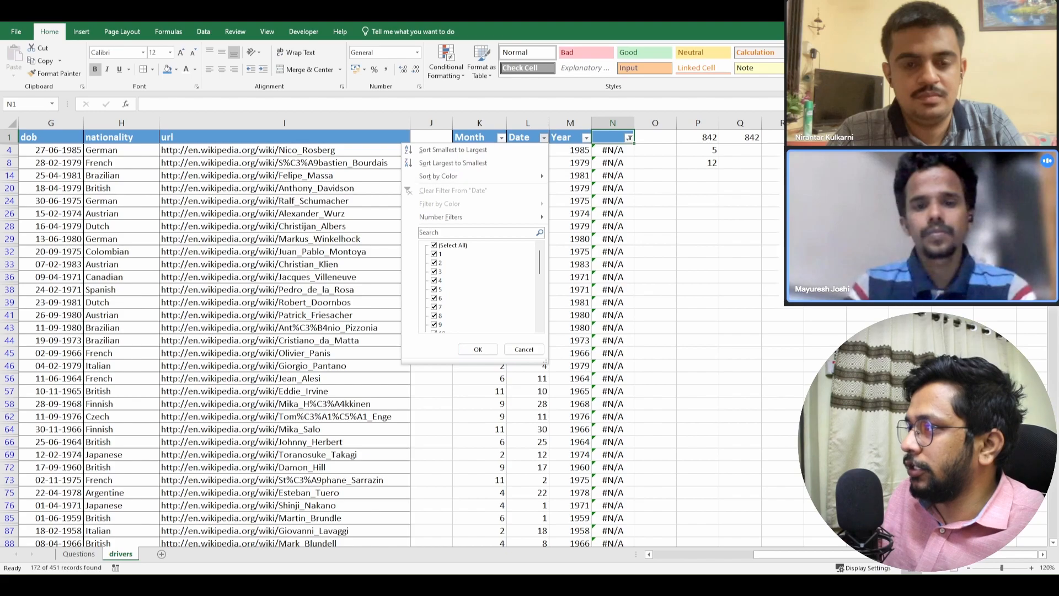
scroll(480, 287, "down", 6)
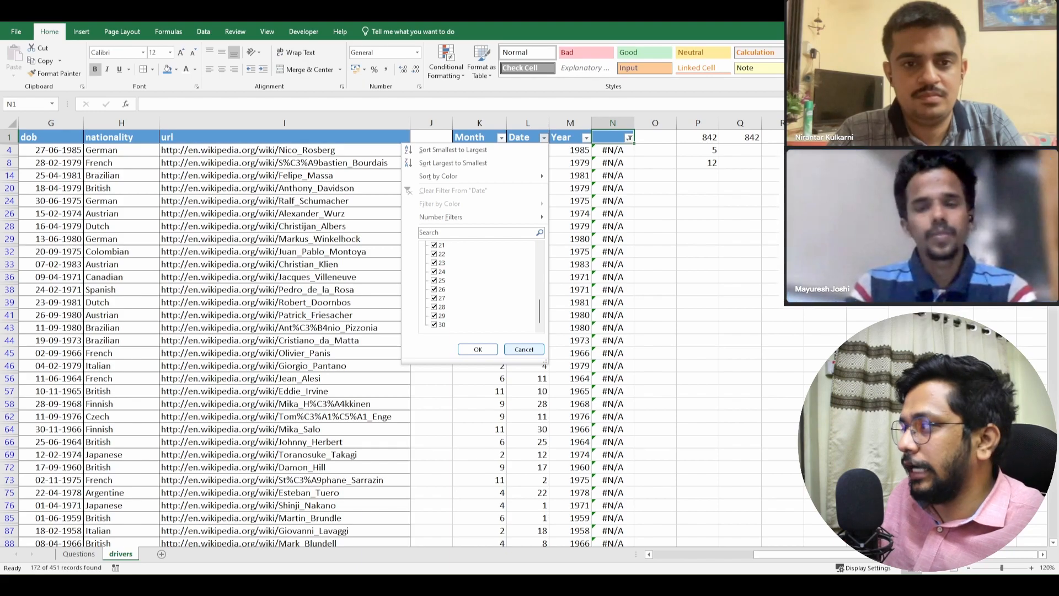
left_click(524, 349)
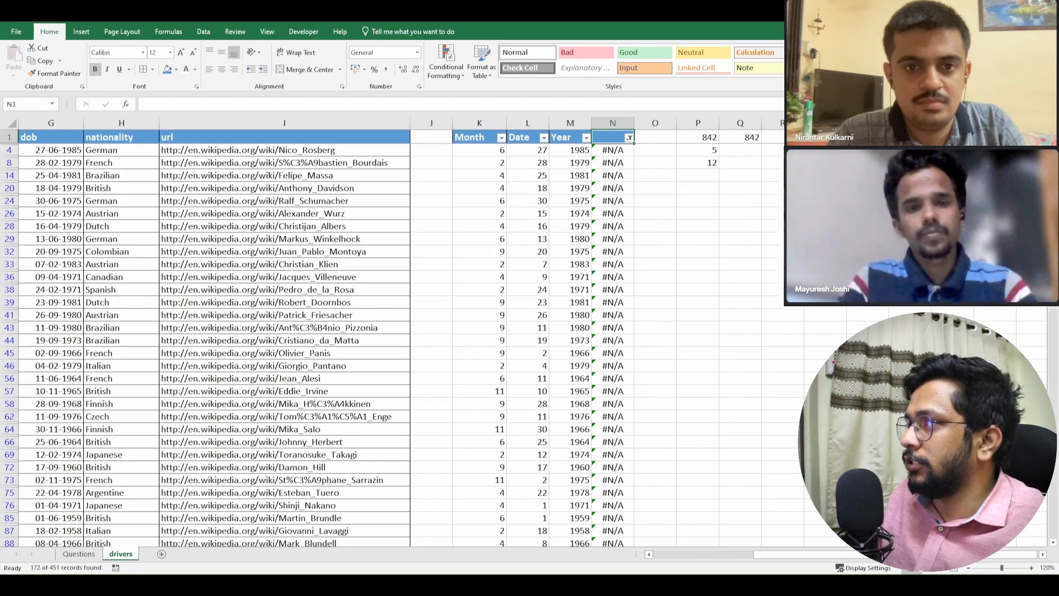
- Filter the Month column to show only month 2
left_click(501, 138)
left_click(391, 245)
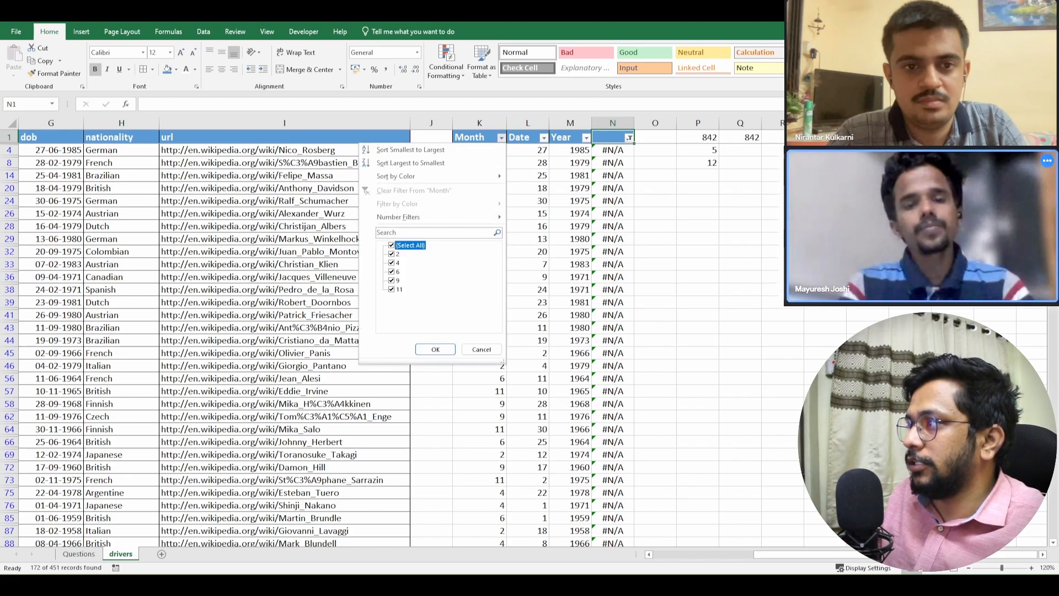
left_click(392, 254)
left_click(436, 349)
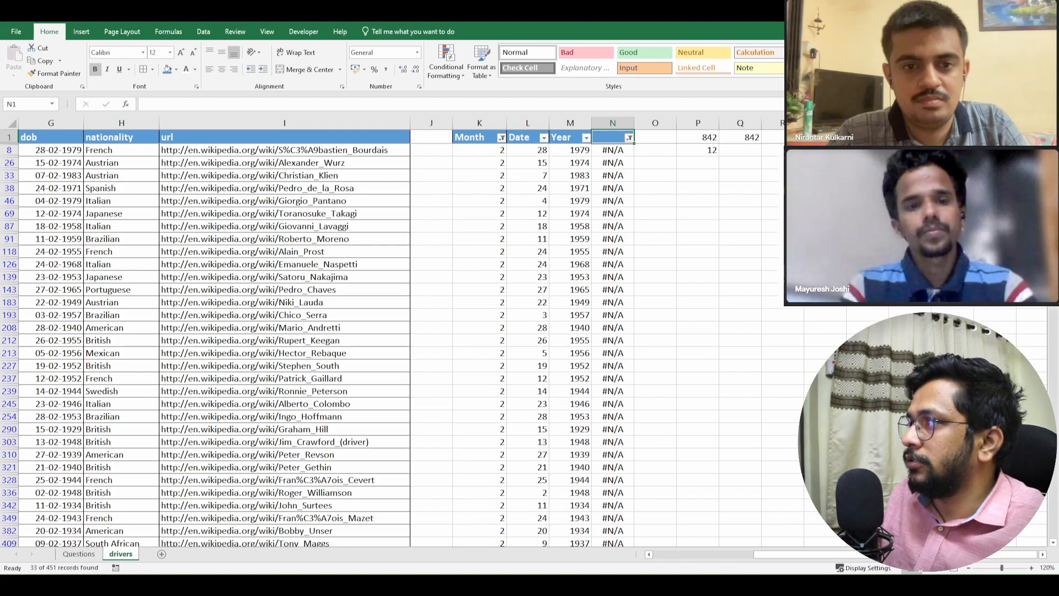
- Examine the February day values in the Date column's filter and show only day 29
left_click(544, 138)
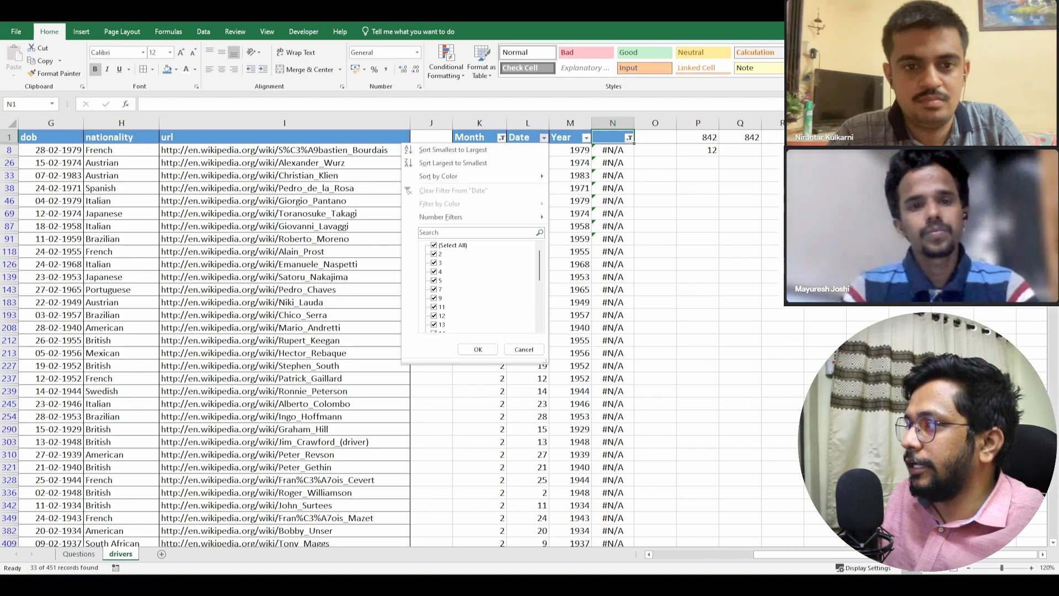
scroll(480, 287, "down", 4)
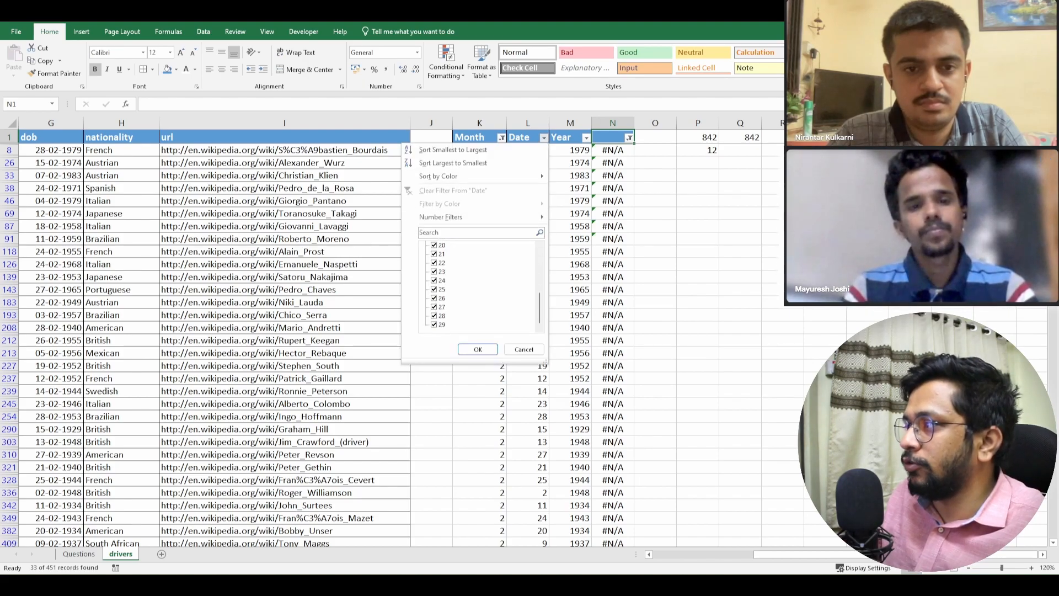
scroll(480, 287, "up", 5)
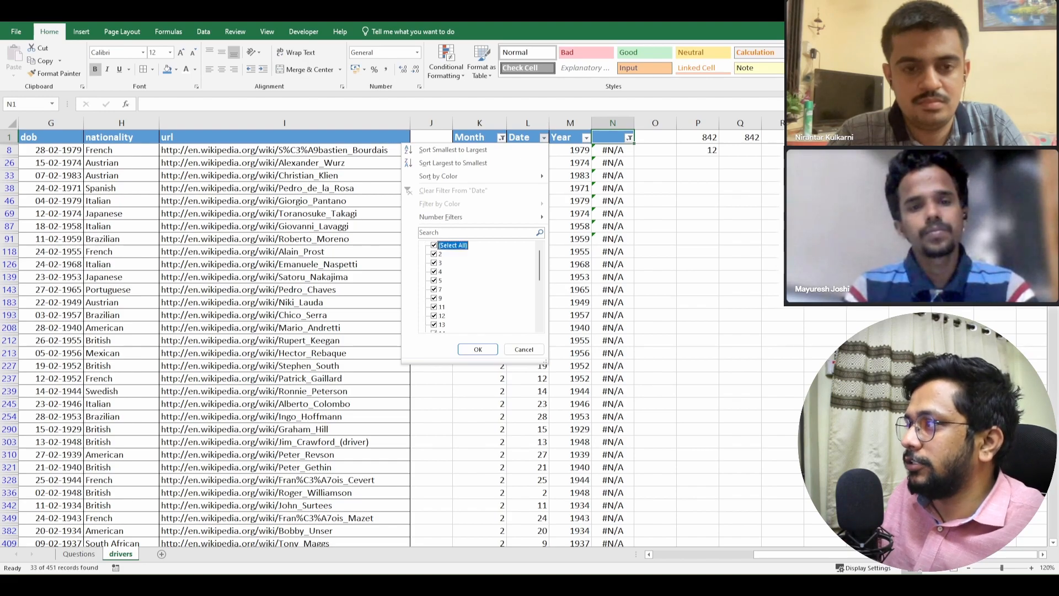
left_click(434, 245)
scroll(480, 287, "down", 5)
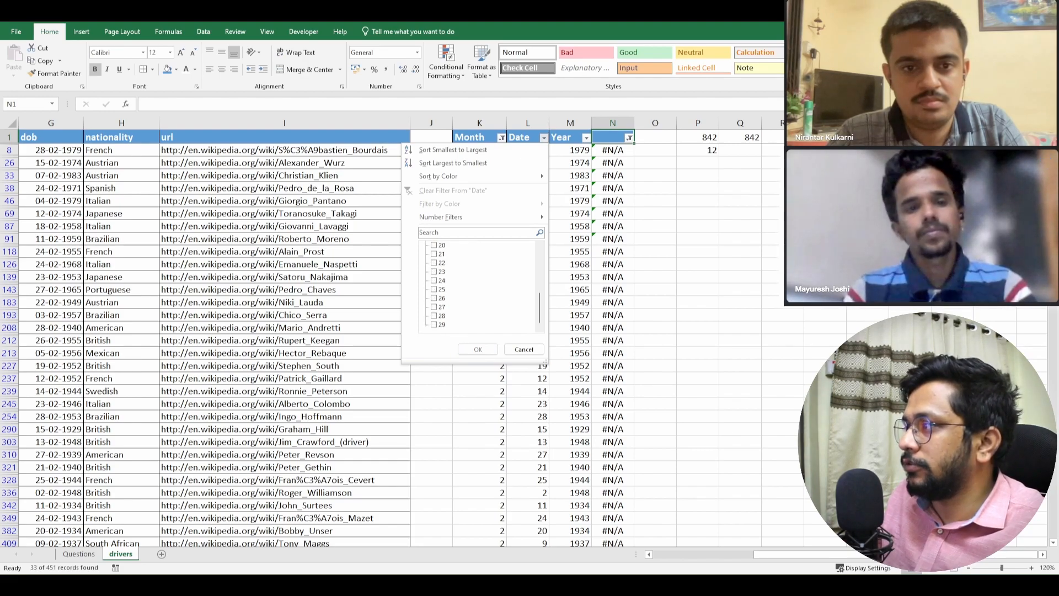
left_click(434, 324)
left_click(477, 349)
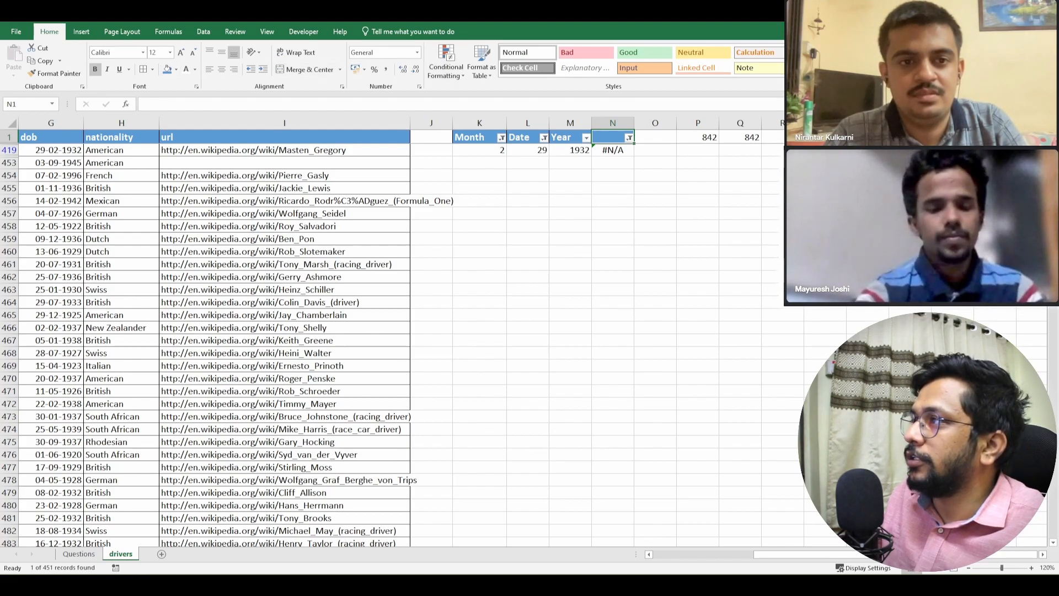
- Examine the blank Month, Date and Year cells below row 453 and remove the filters from the header row
left_click(284, 163)
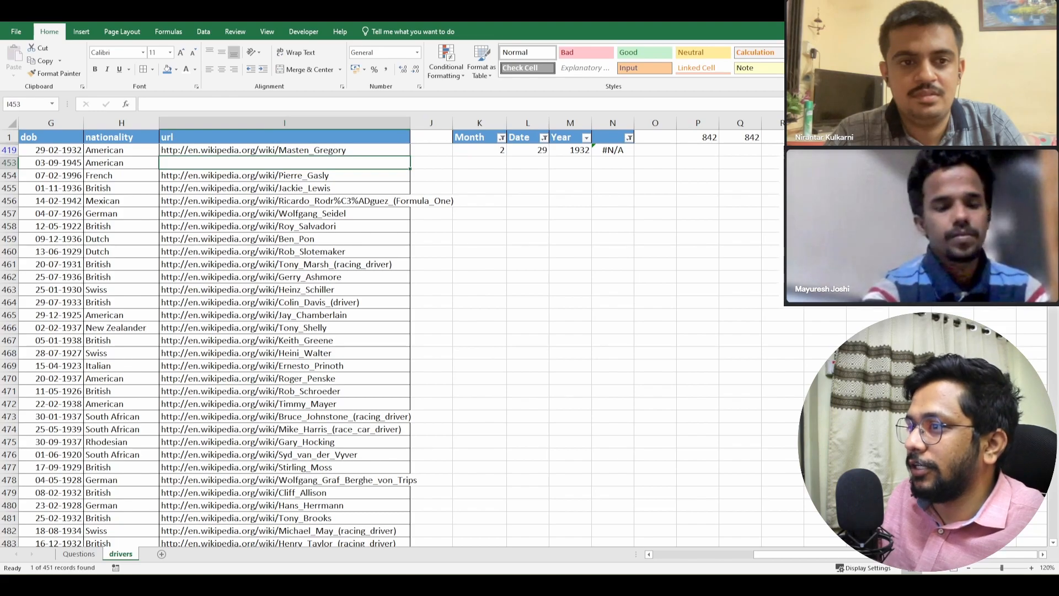
left_click_drag(479, 150, 613, 150)
left_click_drag(486, 174, 592, 536)
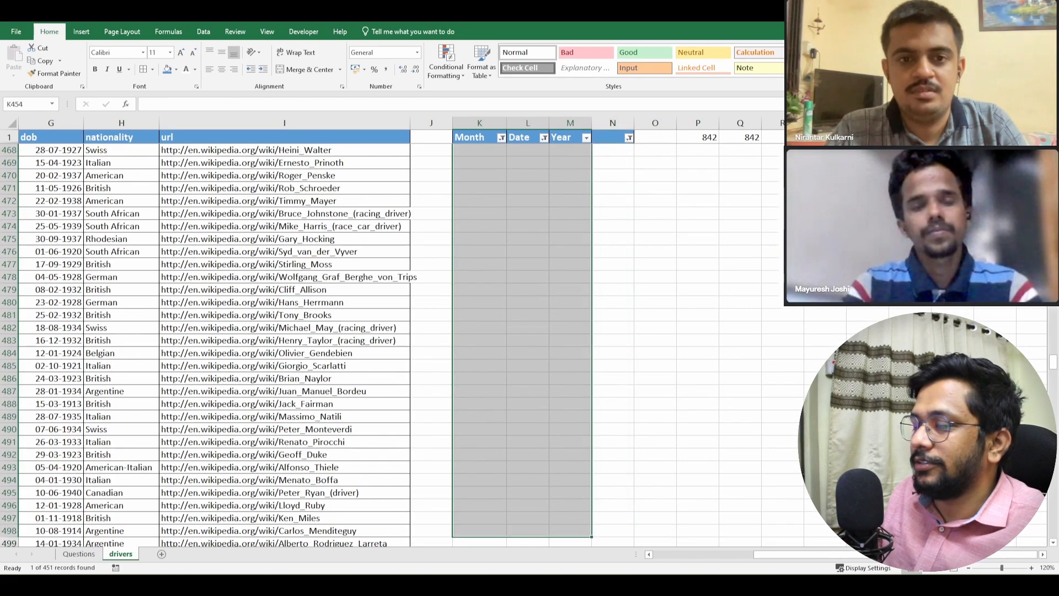
left_click(431, 201)
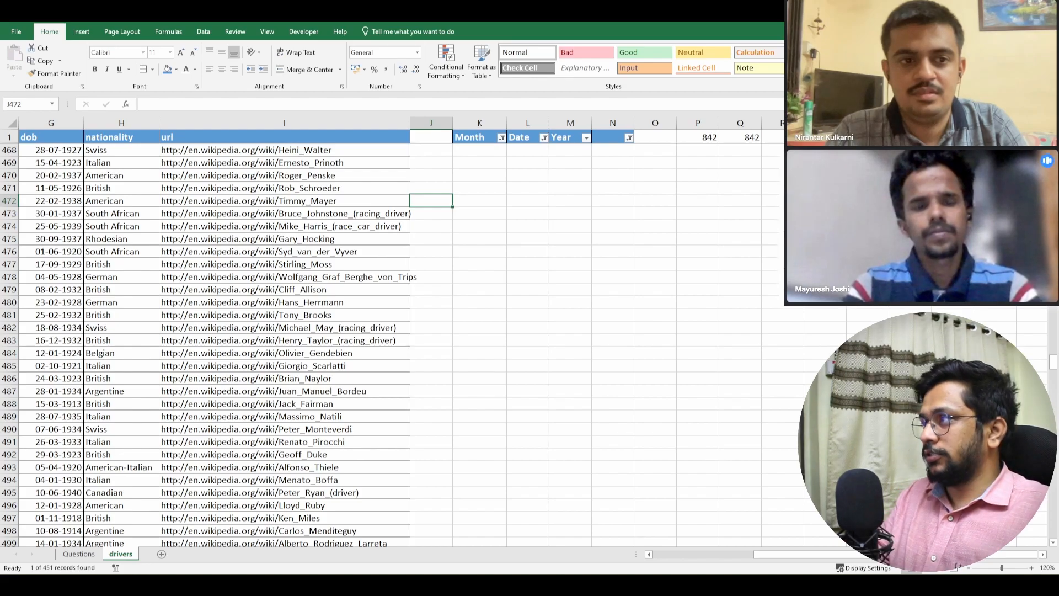
key("ctrl+alt+l")
key("Escape")
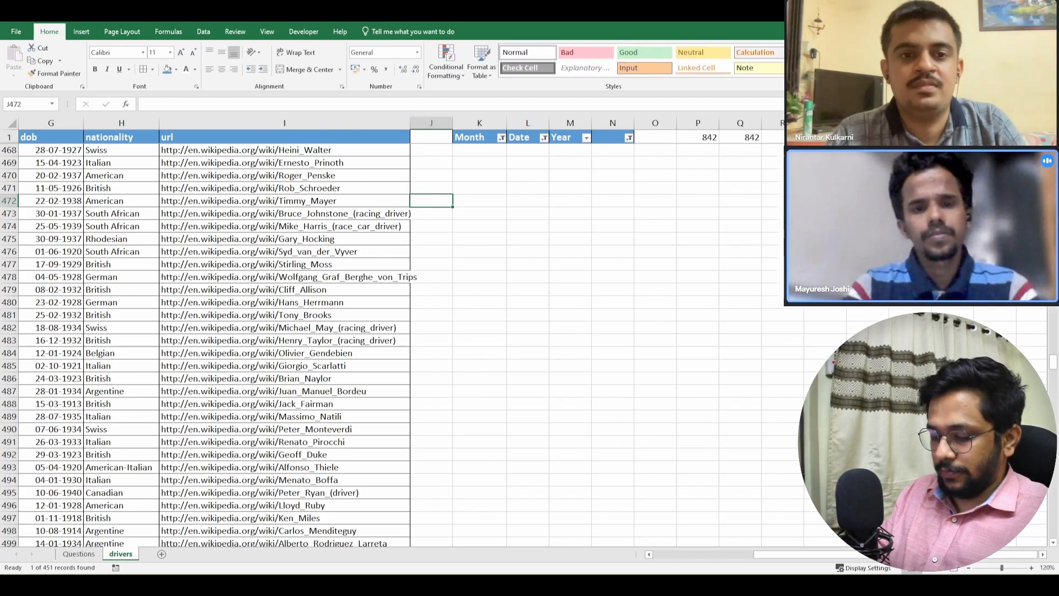
key("ctrl+shift+l")
- Fill the Month, Date, Year and lookup formulas in columns K to N from row 452 down to row 843
key("Left")
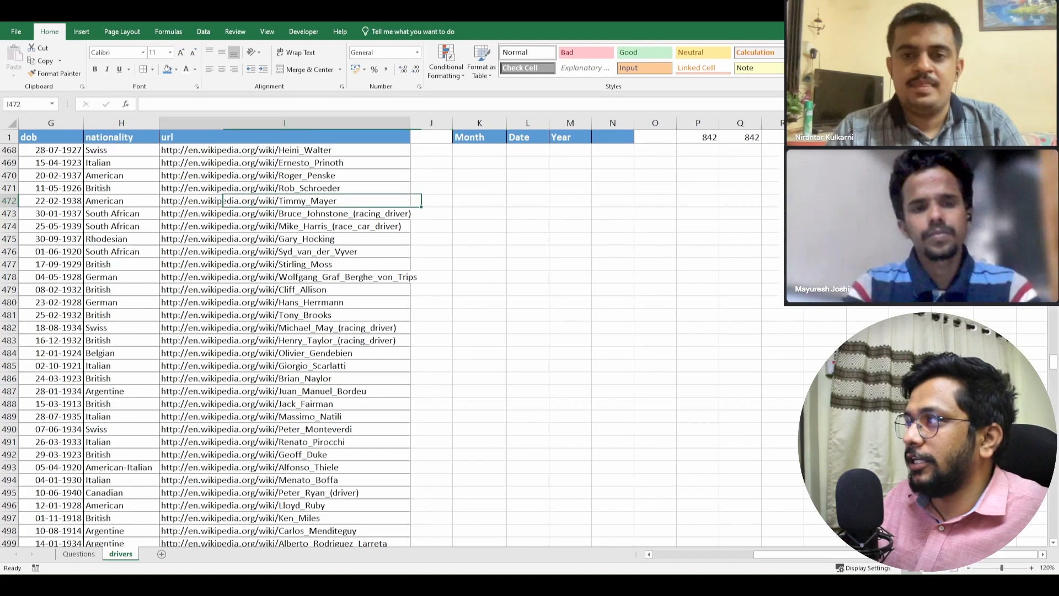
key("Left")
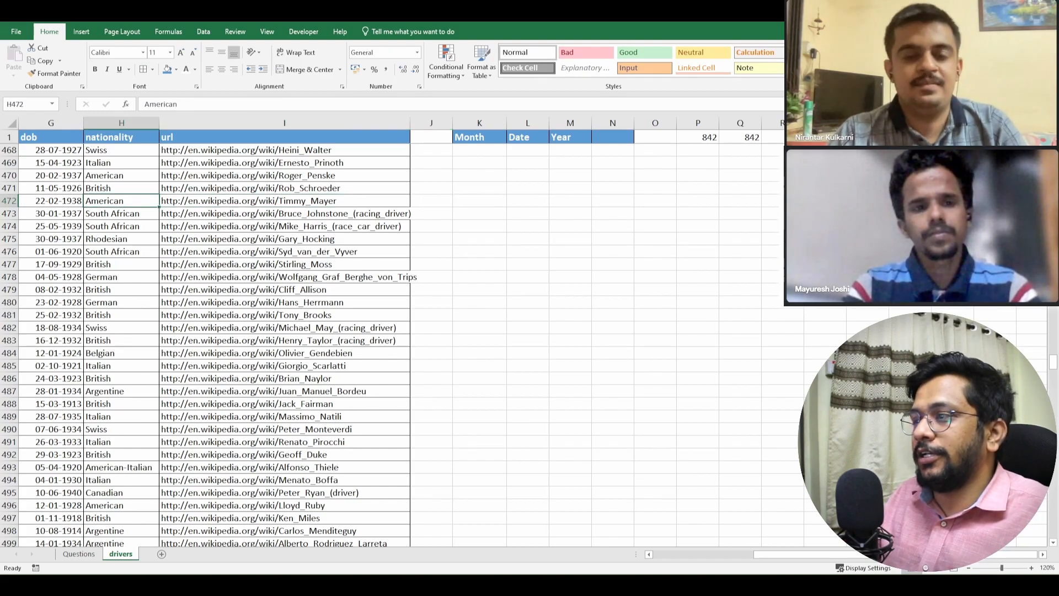
key("ctrl+Down")
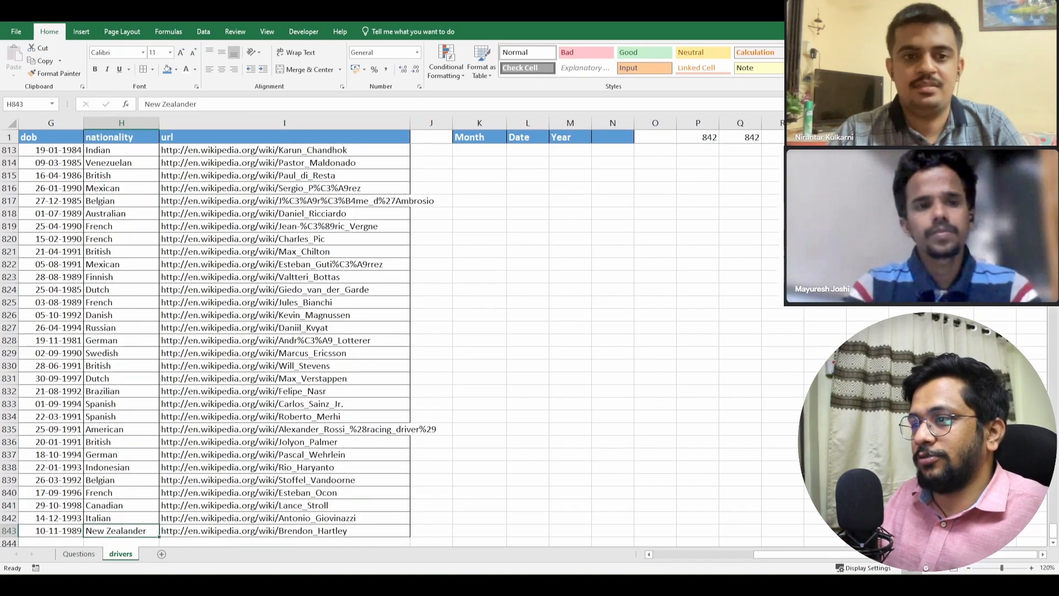
key("Right")
key("Right")
key("Right")
key("ctrl+shift+Up")
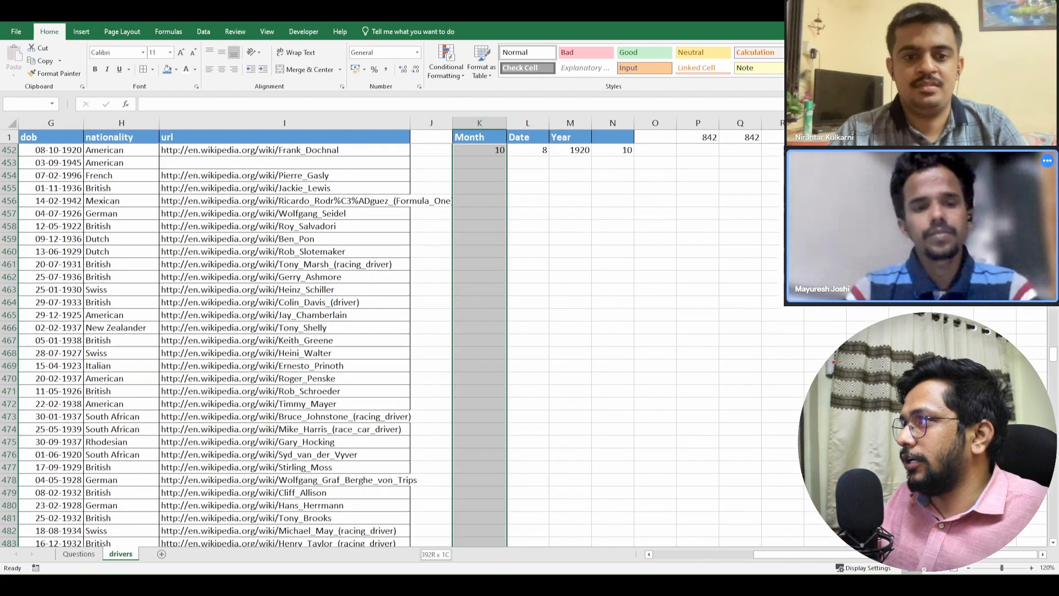
key("shift+Right")
key("shift+Right")
key("shift+Right")
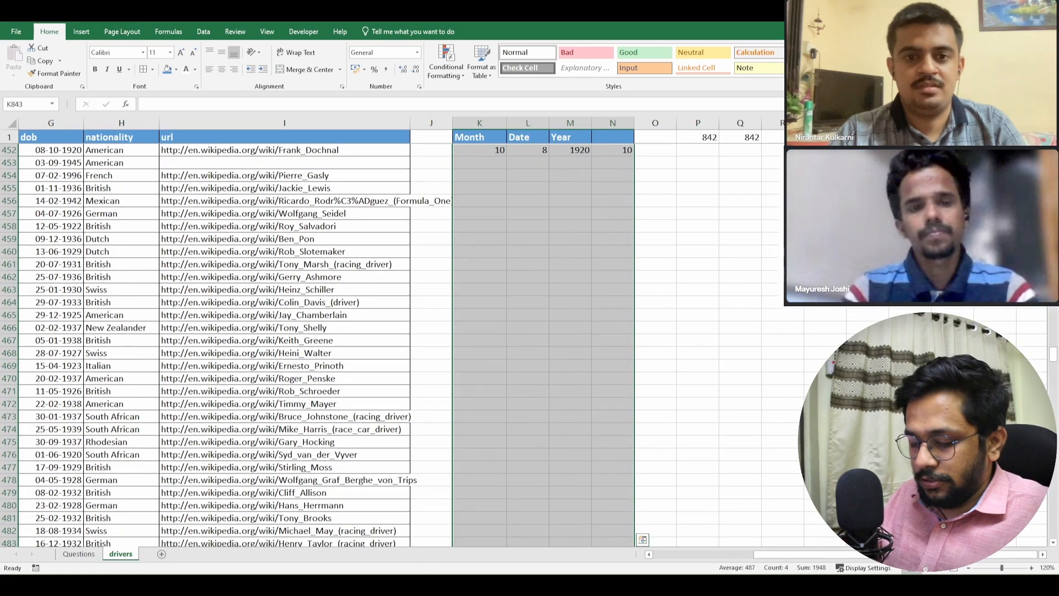
key("ctrl+d")
key("ctrl+Up")
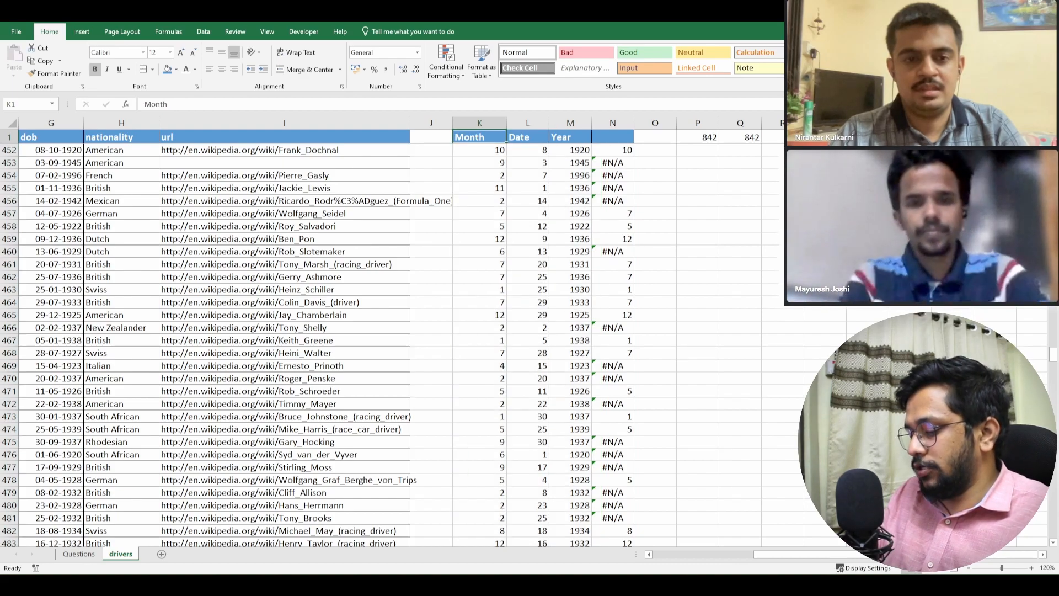
- Reapply filters to the Month, Date, Year and lookup headers, and exclude the #N/A and #VALUE! rows in column N
key("ctrl+shift+l")
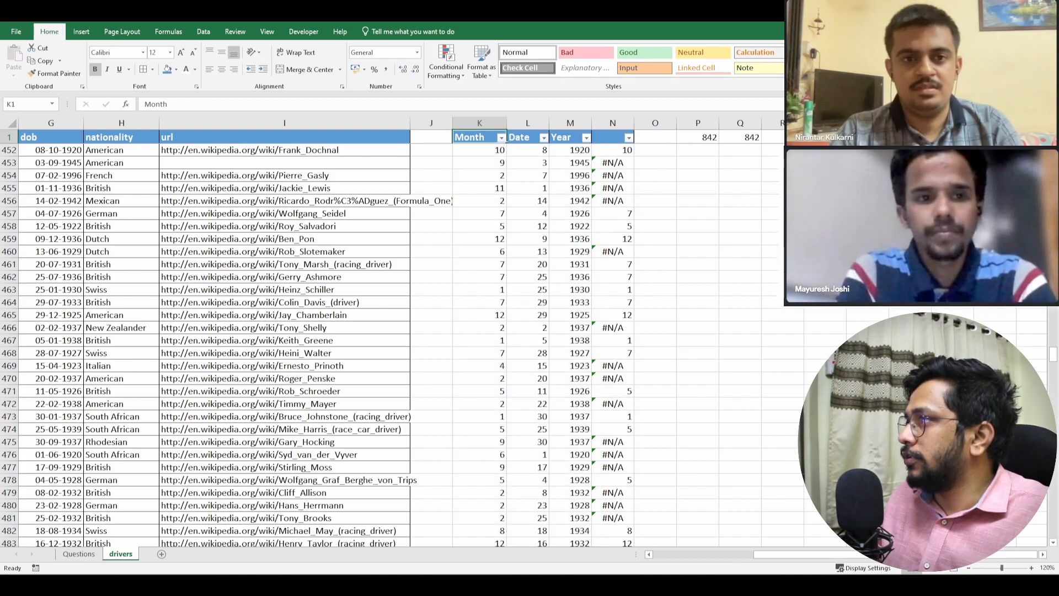
left_click(629, 138)
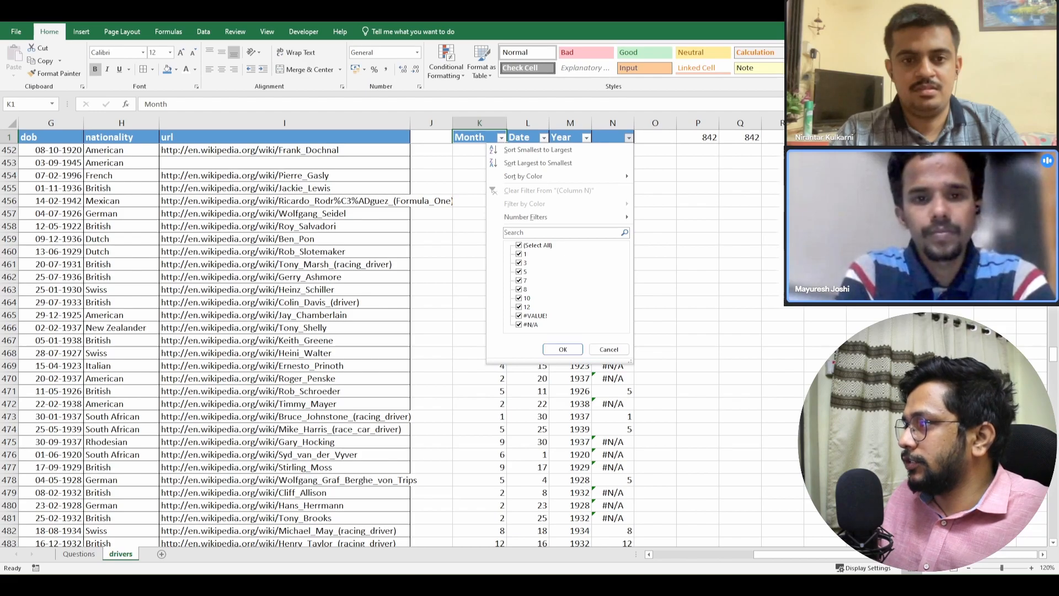
left_click(524, 325)
left_click(526, 315)
left_click(563, 349)
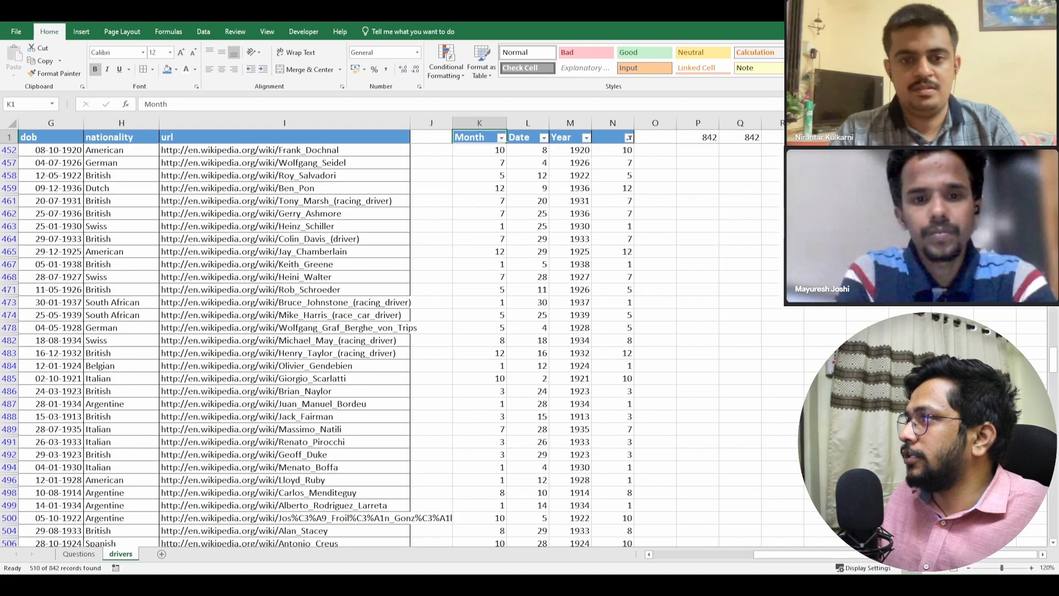
- Examine the day values in the Date column's filter for all drivers born in 31-day months
left_click(544, 138)
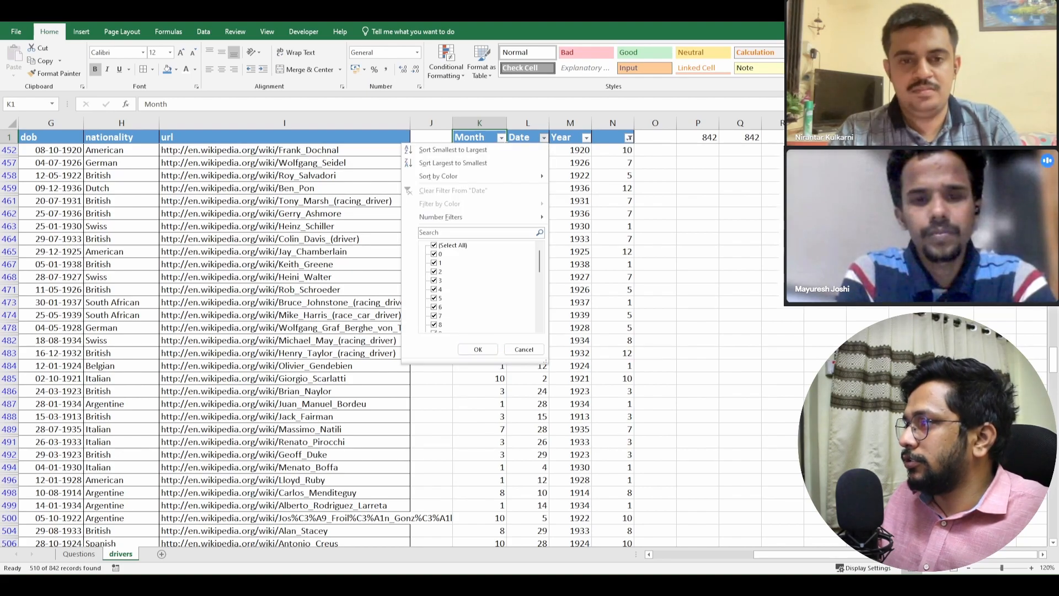
scroll(479, 287, "down", 6)
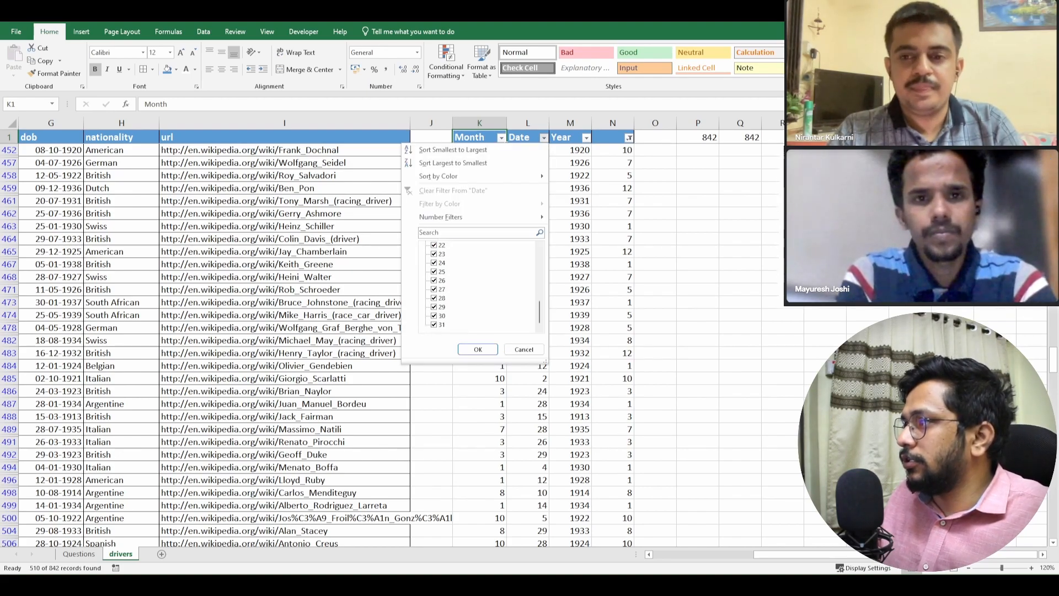
left_click(524, 349)
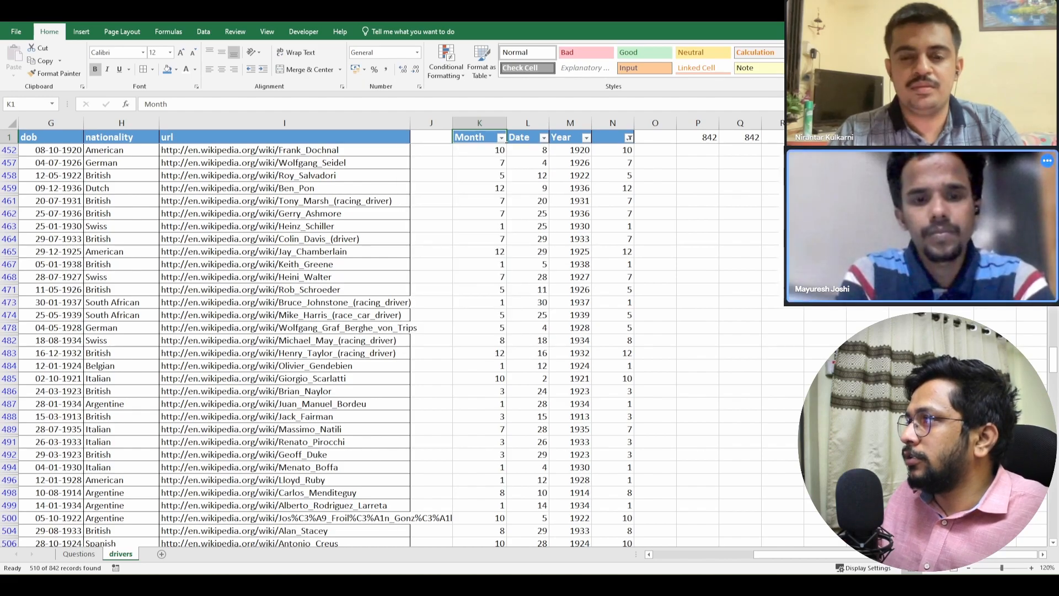
- Change the column N filter to show only the #N/A and #VALUE! rows
left_click(629, 137)
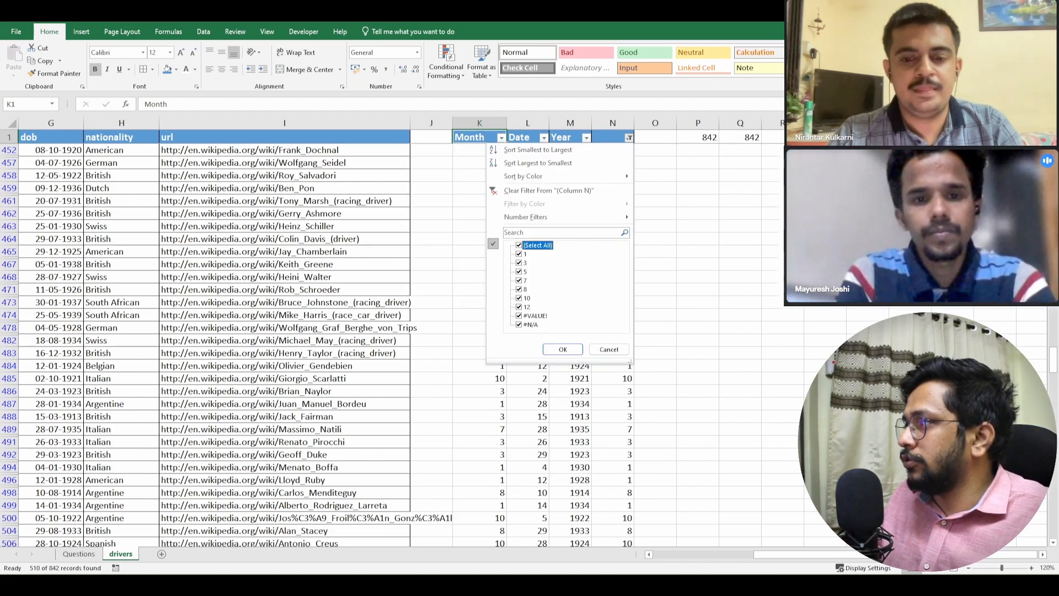
key("space")
left_click(520, 325)
left_click(520, 316)
left_click(563, 349)
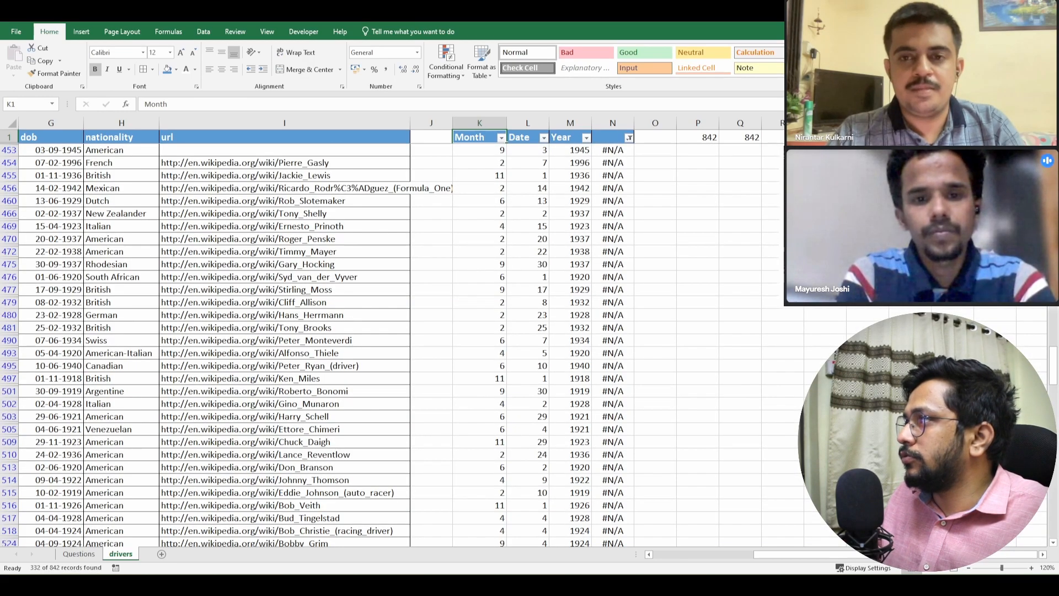
- Examine the day values in the Date column's filter for drivers born in months without 31 days
left_click(544, 137)
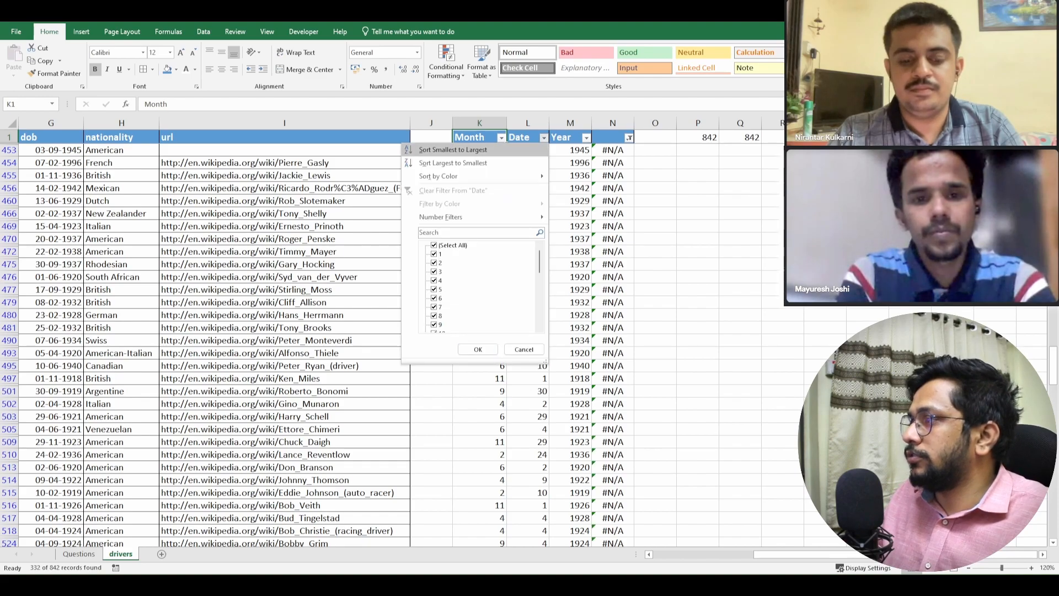
scroll(480, 287, "down", 7)
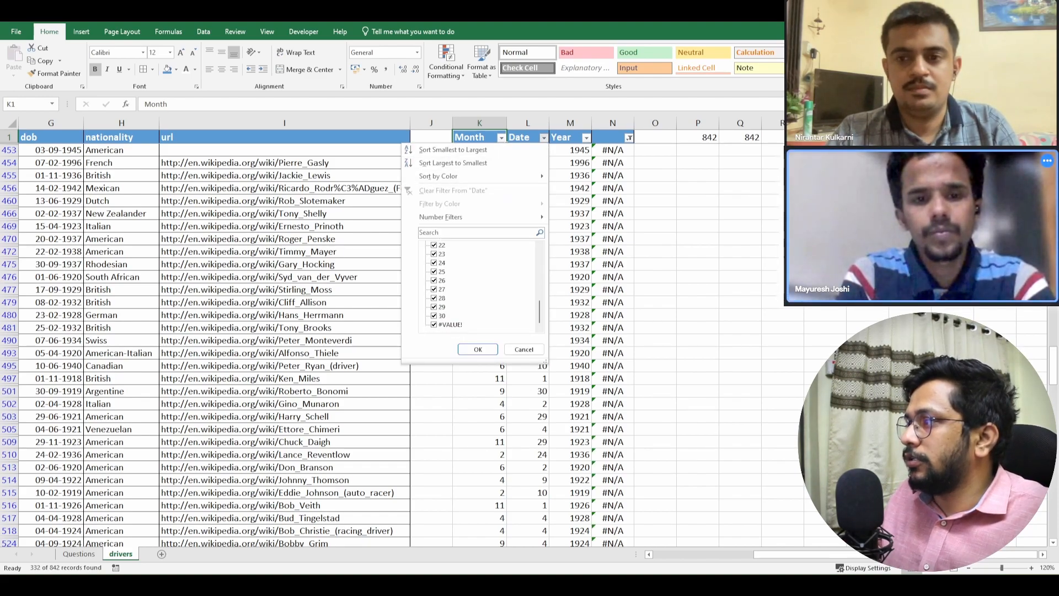
left_click(450, 325)
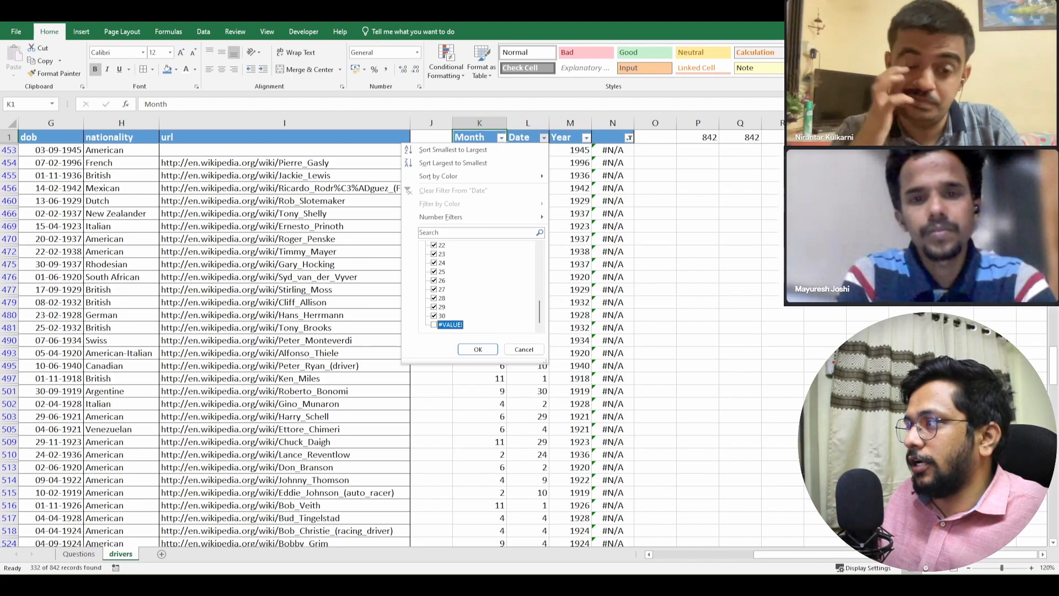
left_click(524, 350)
- Filter the Month column to show only month 2
left_click(501, 138)
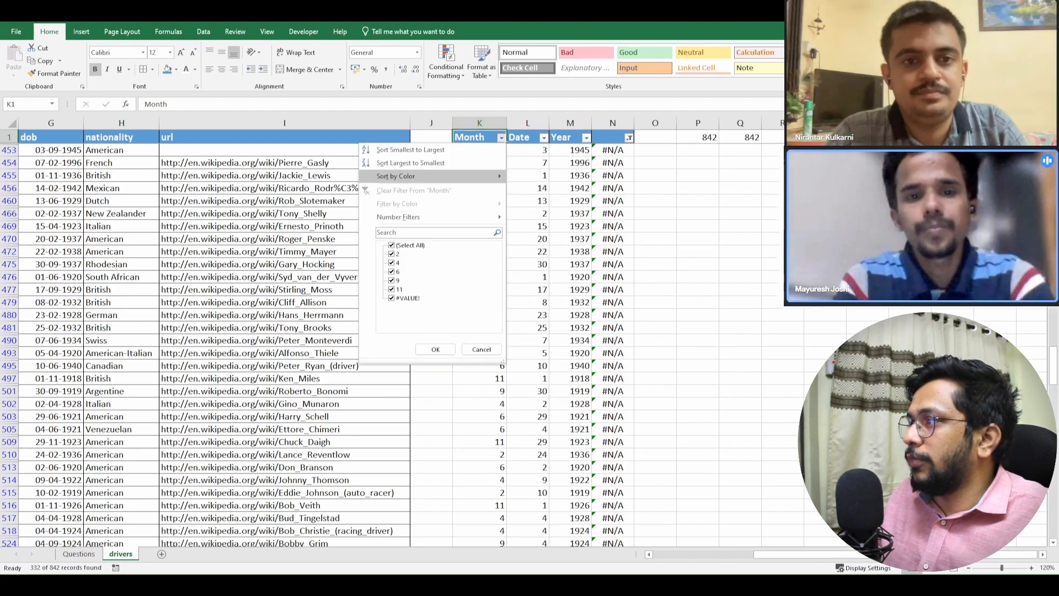
left_click(391, 245)
left_click(392, 254)
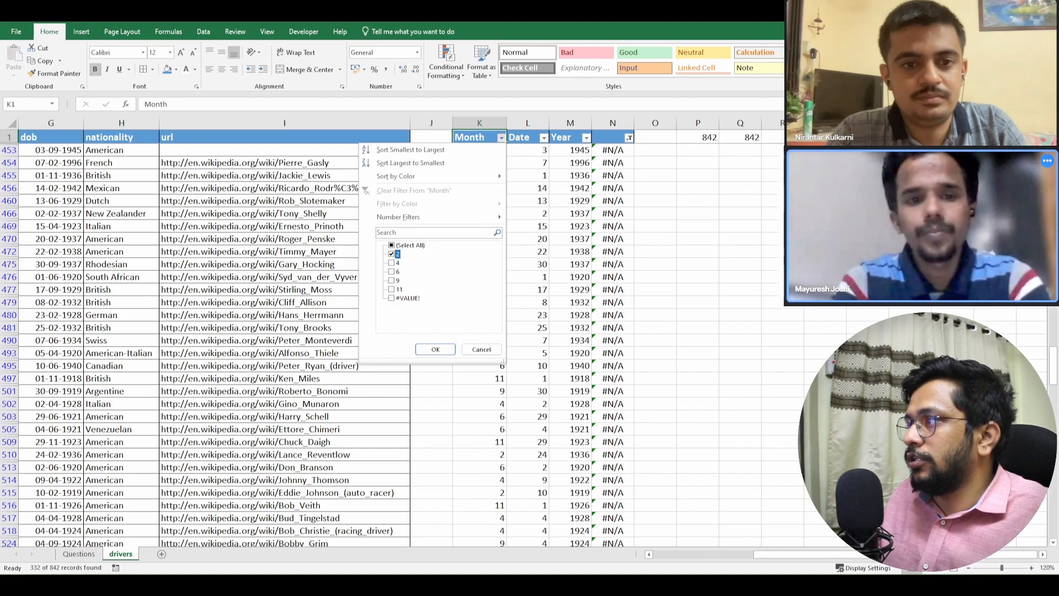
left_click(435, 349)
left_click(502, 138)
left_click(501, 138)
- Check the February day values in the Date column's filter, and limit the column to day 29
left_click(544, 138)
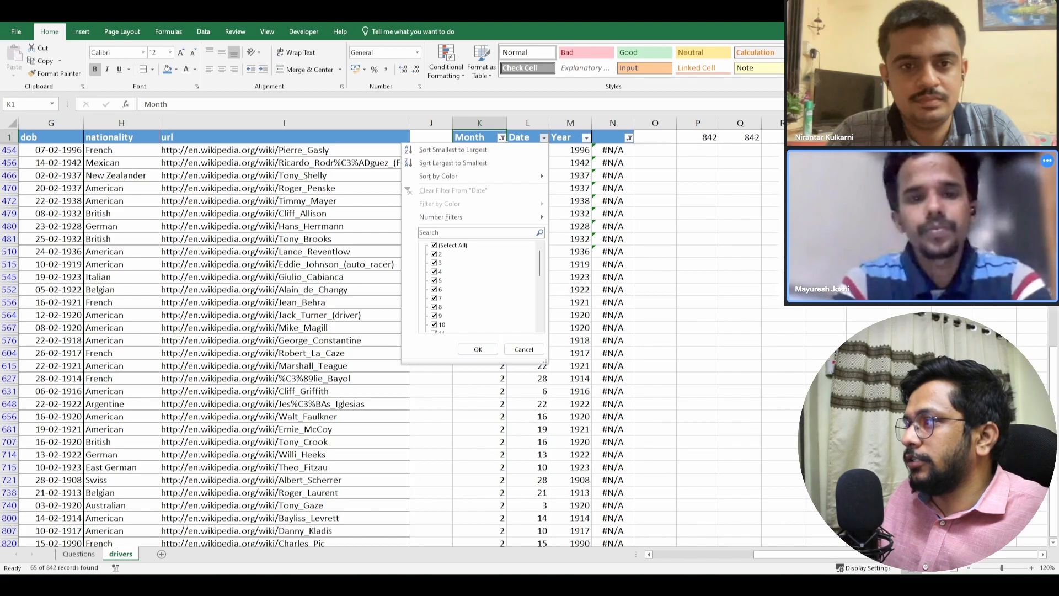
scroll(480, 284, "down", 6)
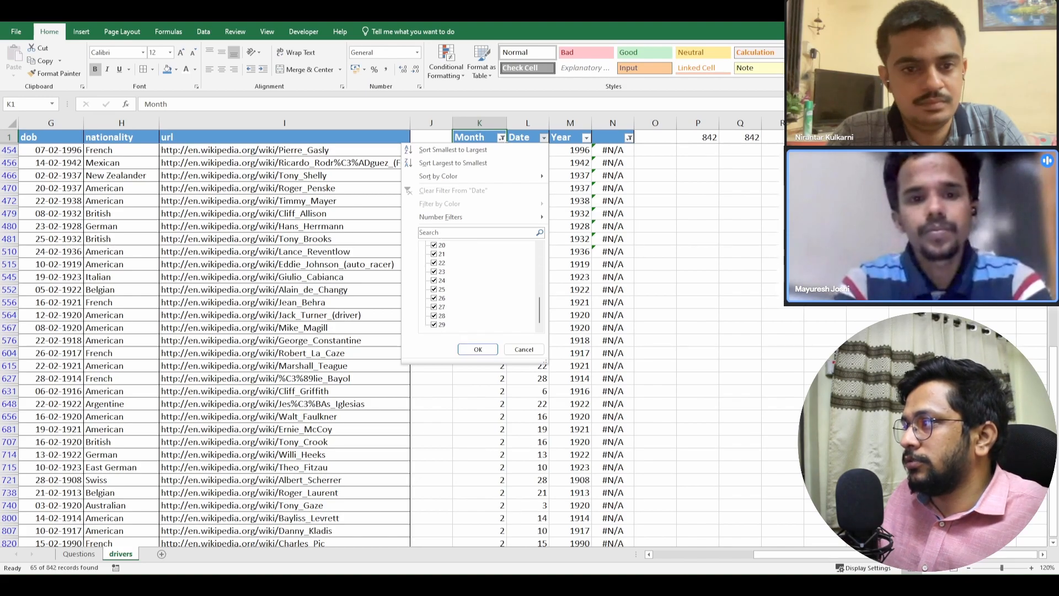
scroll(480, 284, "up", 6)
left_click(434, 245)
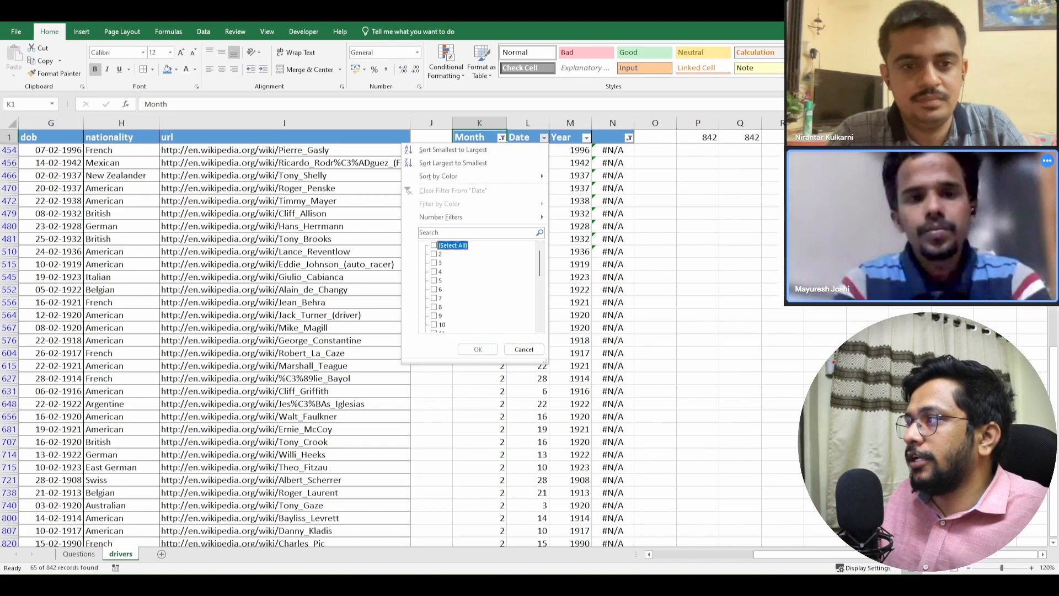
scroll(480, 284, "down", 5)
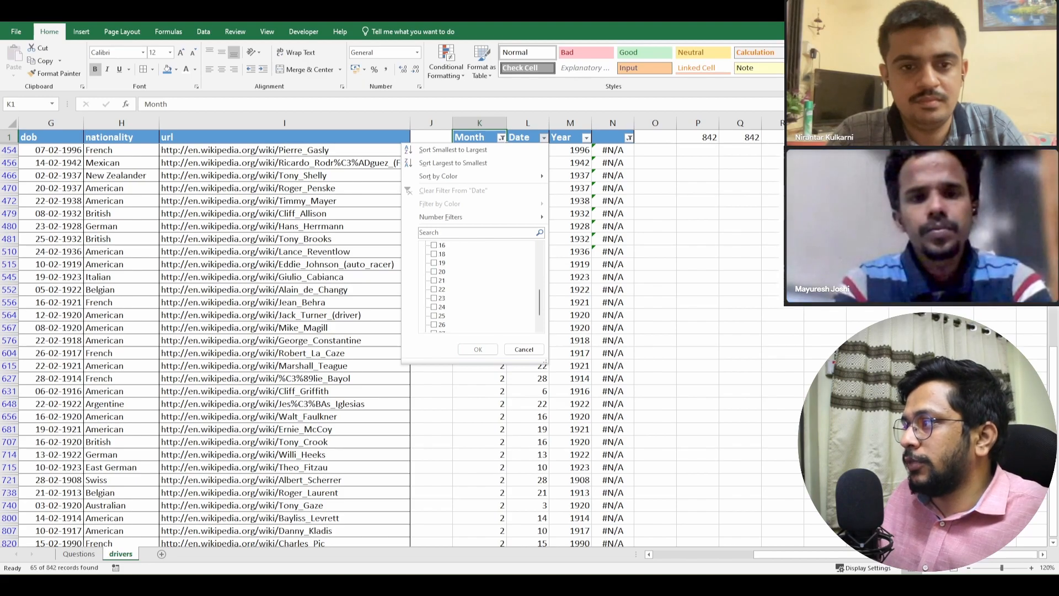
left_click(435, 324)
left_click(478, 349)
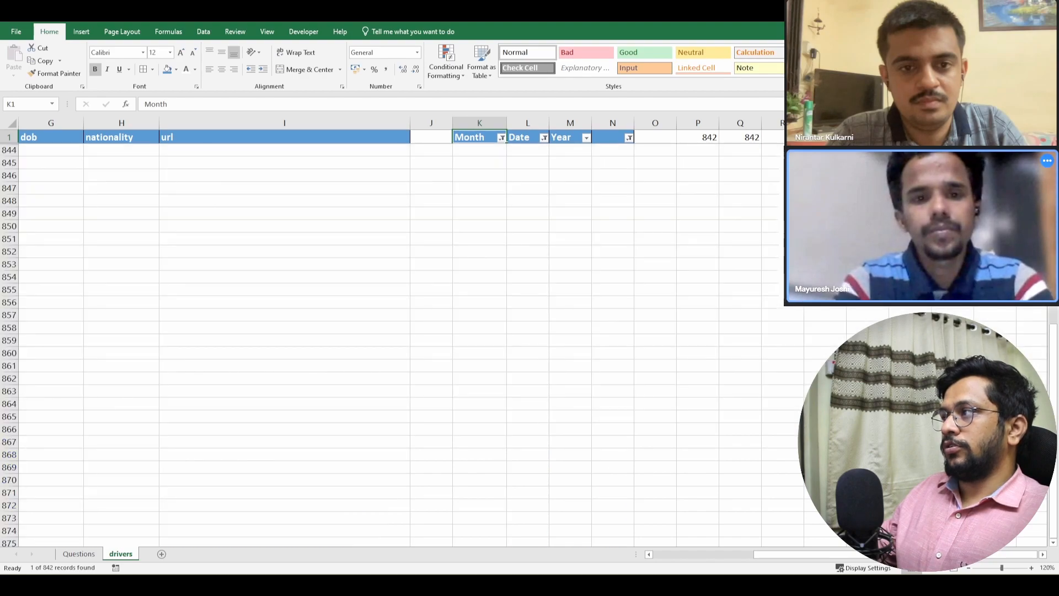
- Check the birth date and nationality of the driver born on 29 February, and remove the filters from columns K to N
scroll(392, 342, "up", 1)
scroll(392, 342, "down", 2)
scroll(391, 342, "up", 2)
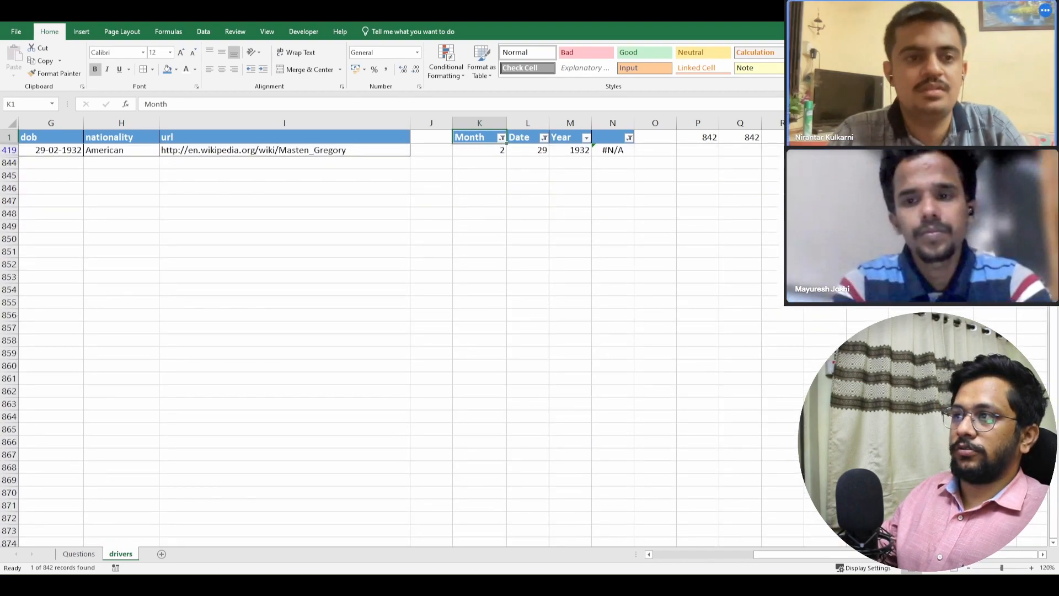
left_click(55, 150)
left_click(118, 150)
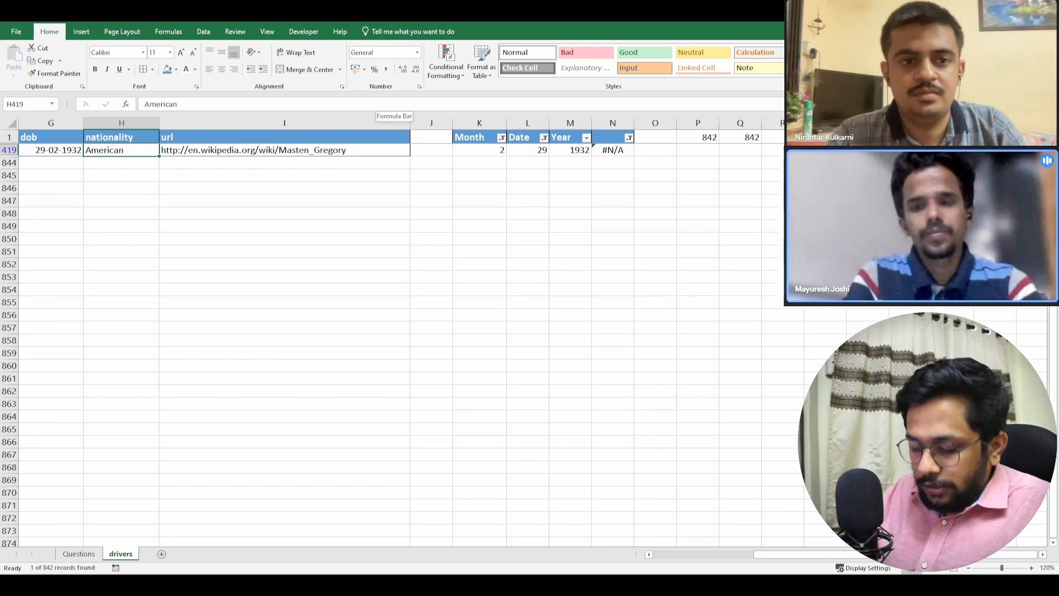
key("ctrl+shift+l")
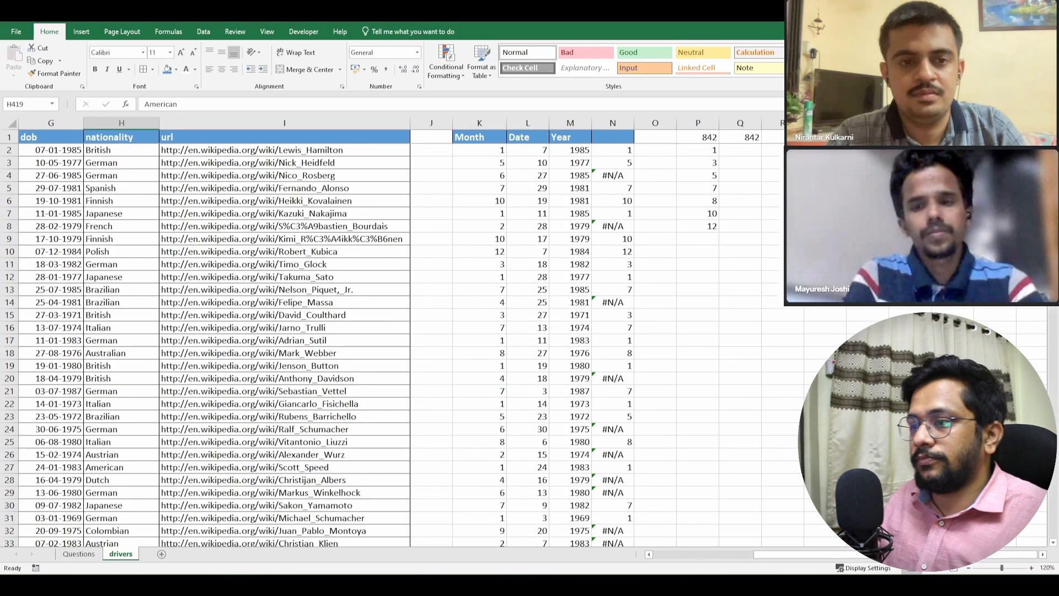